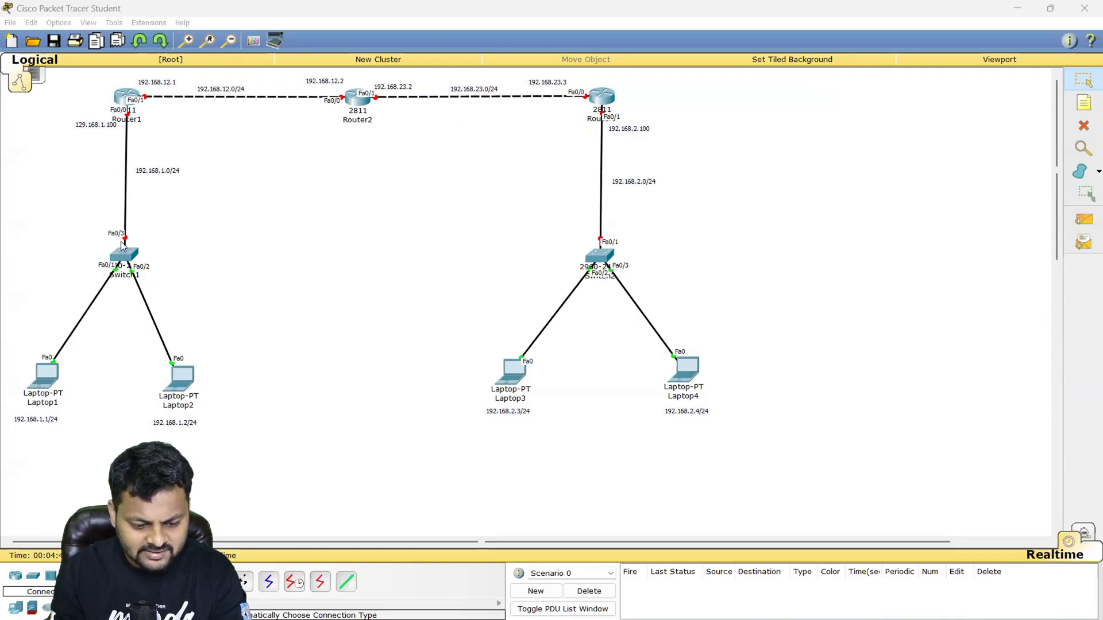
drag(12, 229, 113, 340)
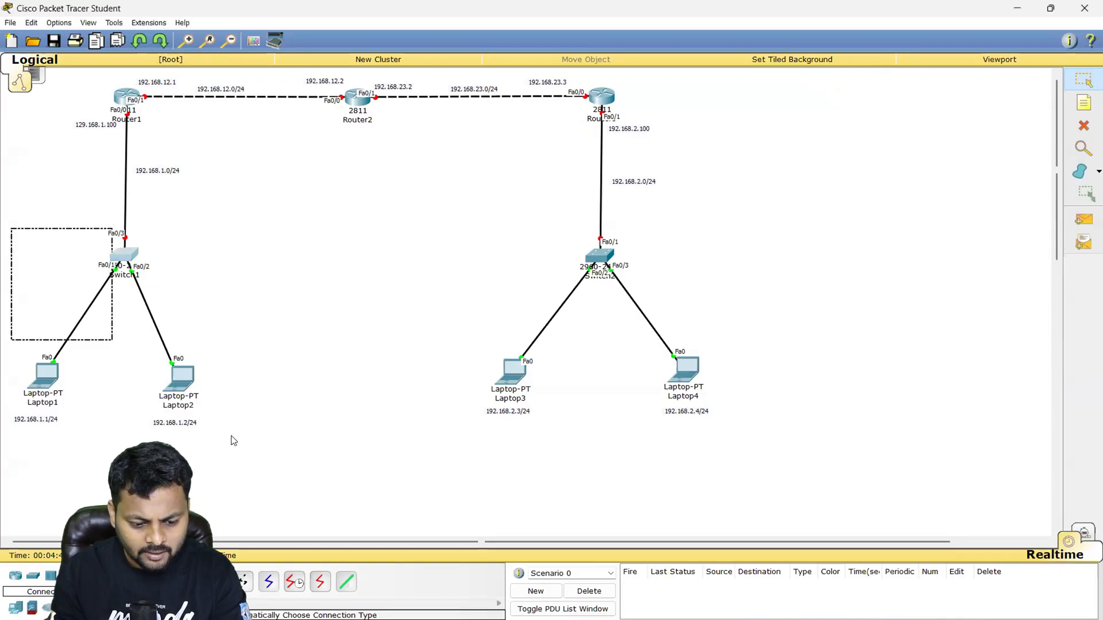
drag(438, 217, 834, 448)
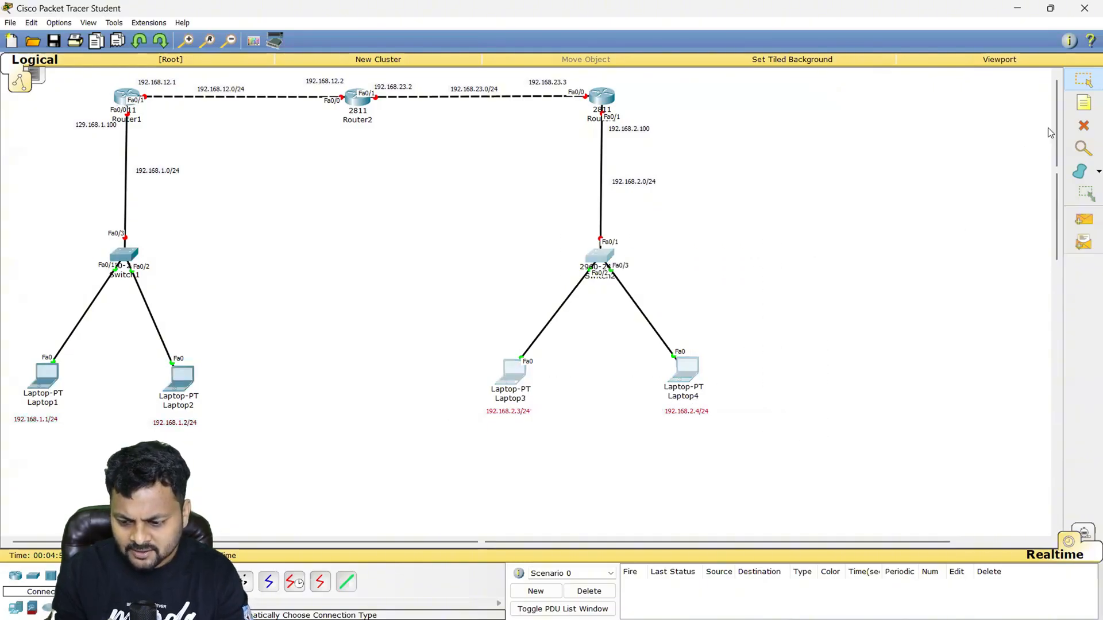
- Place a note reading DELHI beside Switch1 to label that site
click(1084, 103)
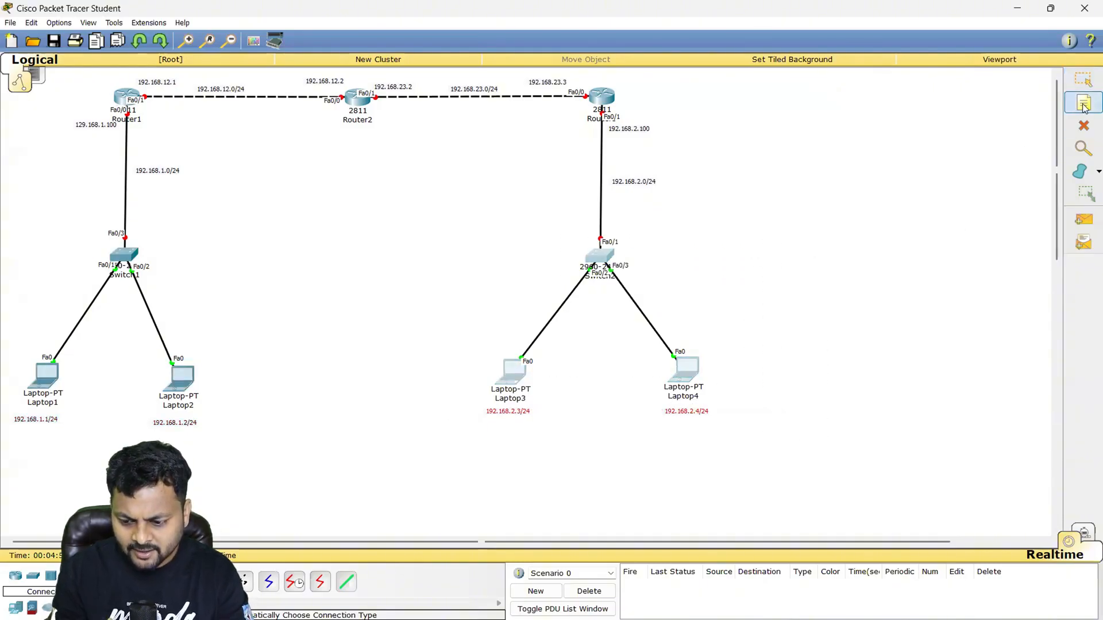
click(184, 274)
key(Caps_Lock)
text(DE)
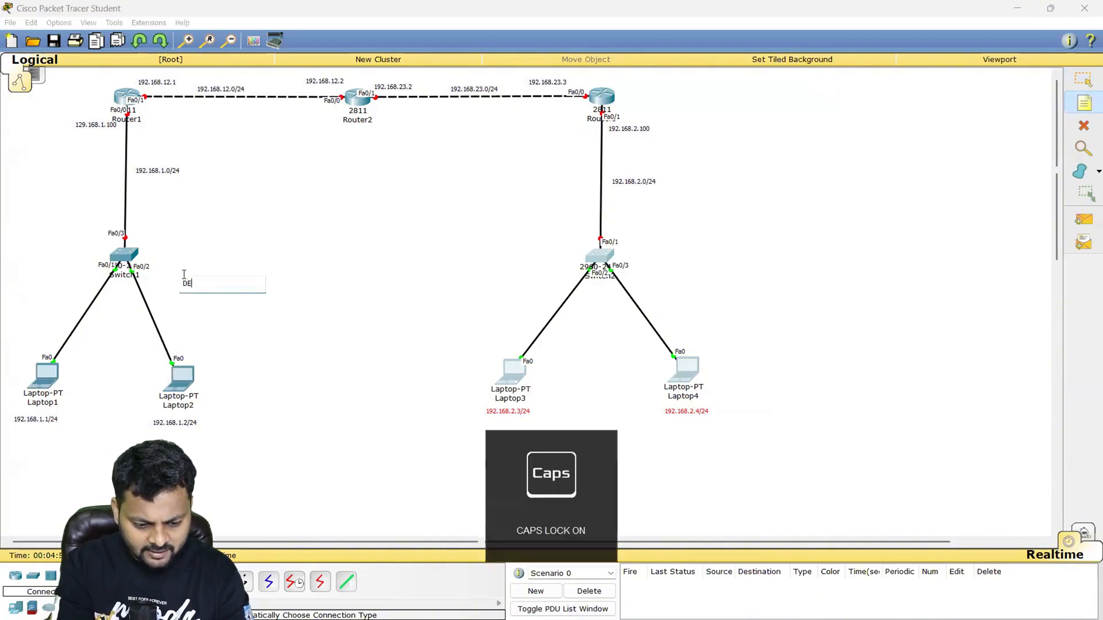
text(;JLHI)
key(Caps_Lock)
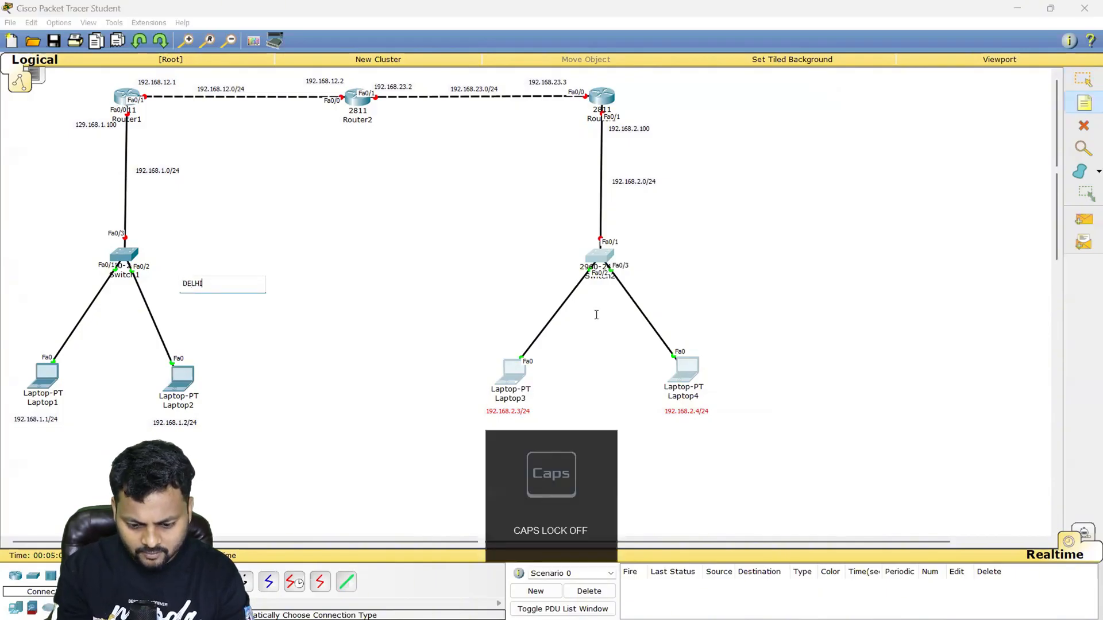
- Place a note reading BANGALORE beside Switch2 to label that site
click(656, 274)
text(ban)
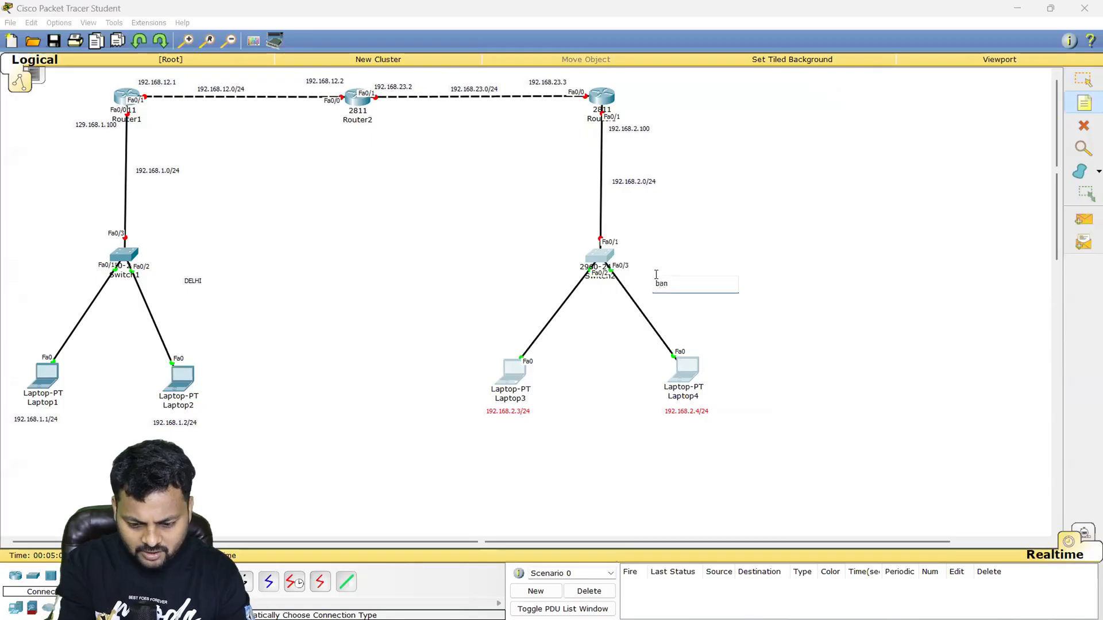
key(BackSpace)
key(BackSpace)
key(BackSpace)
key(Caps_Lock)
text(BAN)
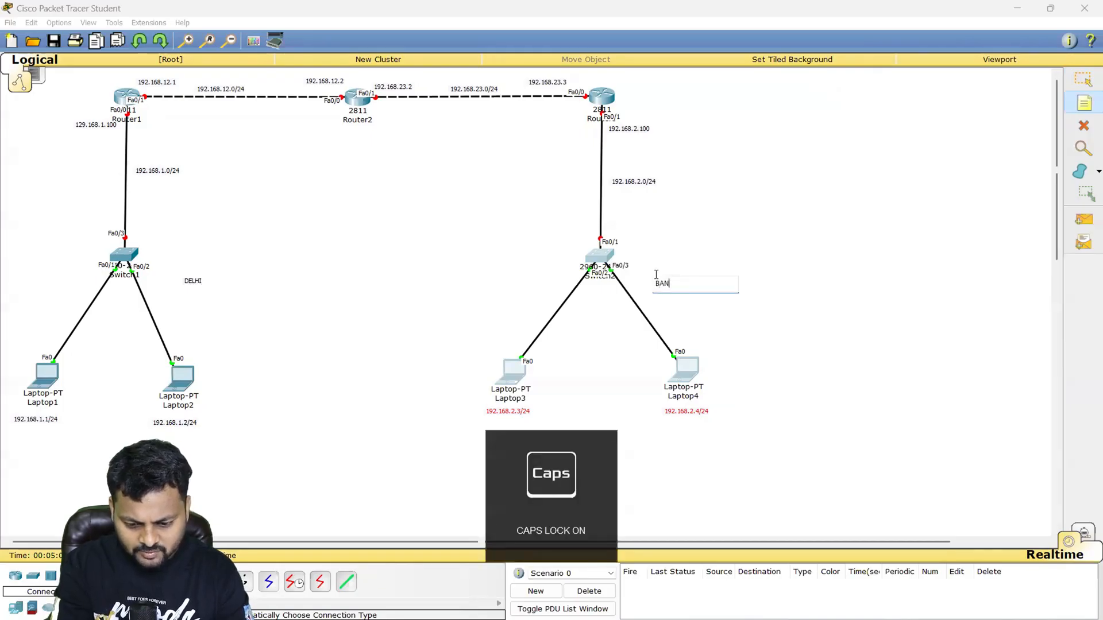
text(GA;L)
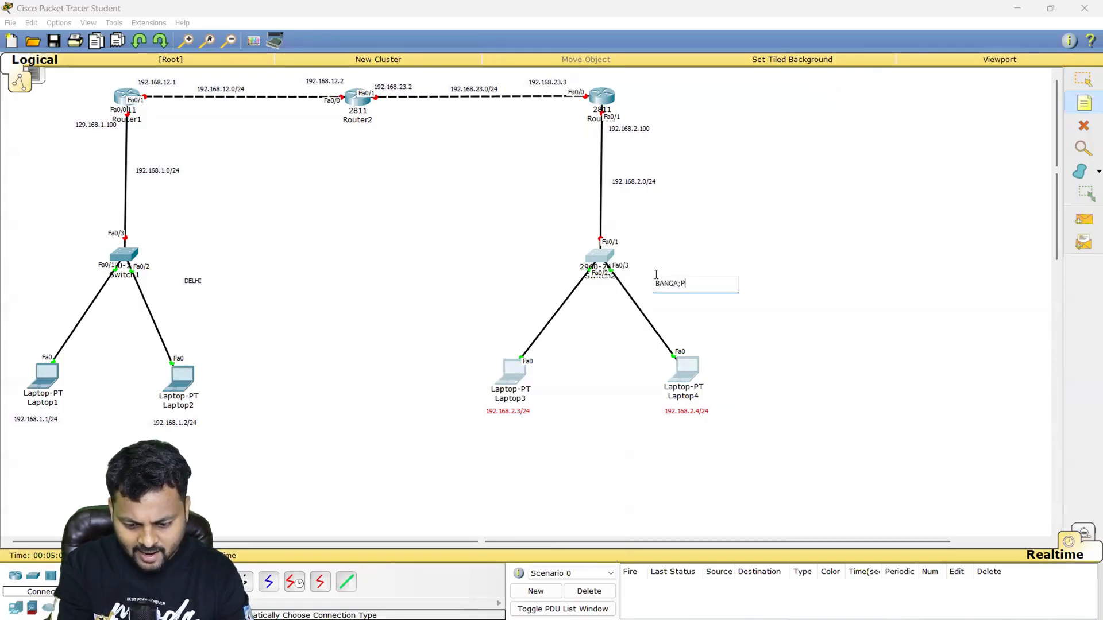
key(BackSpace)
key(BackSpace)
text(LORE)
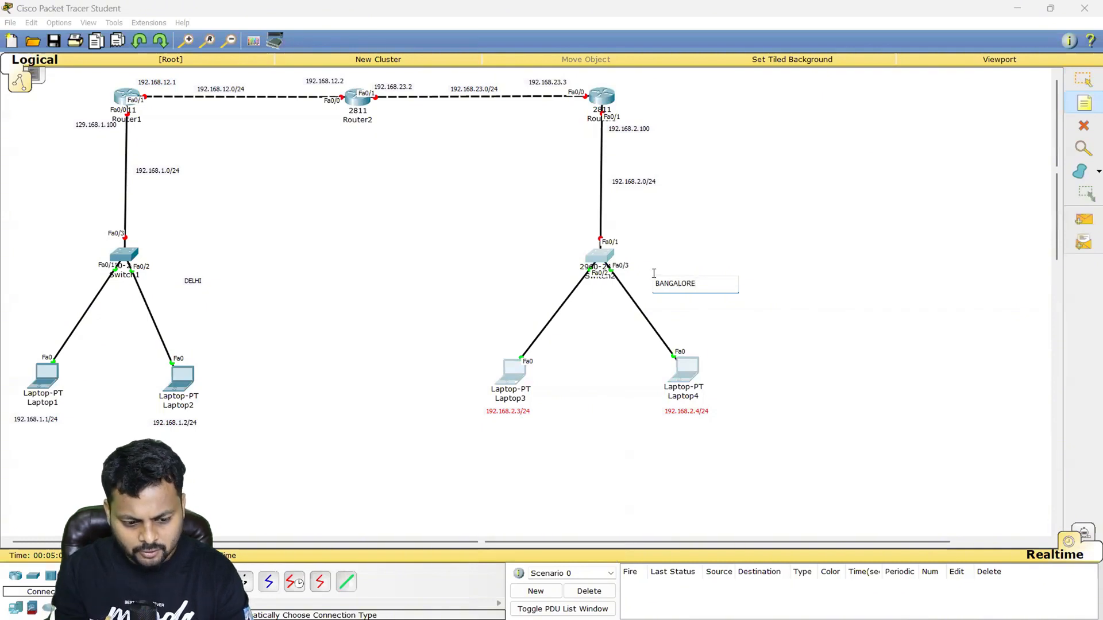
click(570, 282)
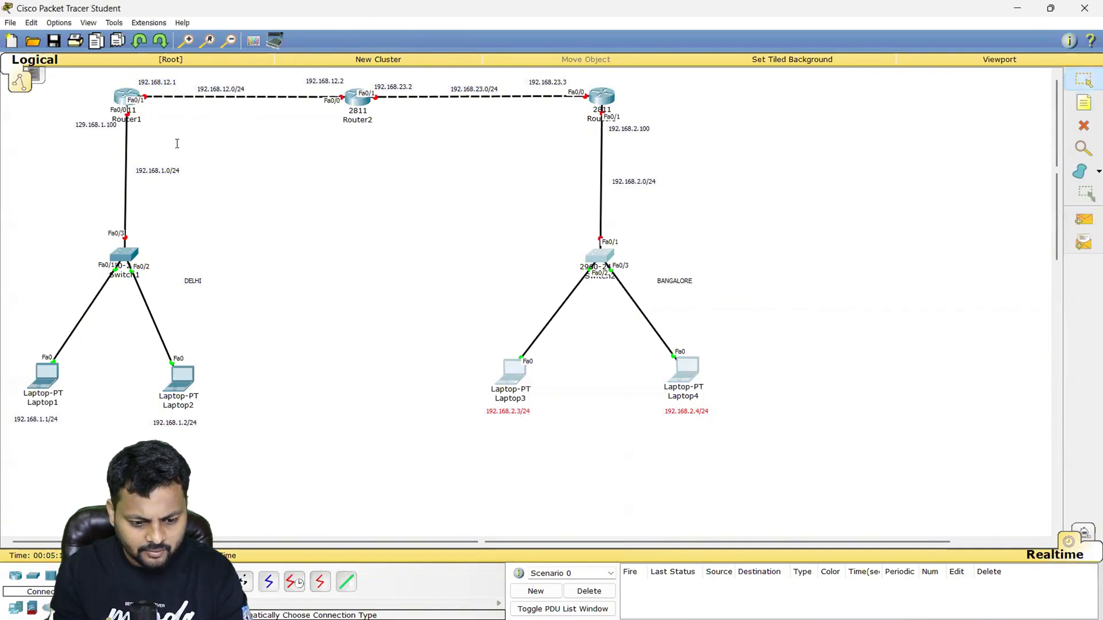
- Examine the labelled router gateway and laptop IP addresses of the Delhi and Bangalore networks
drag(39, 116, 207, 250)
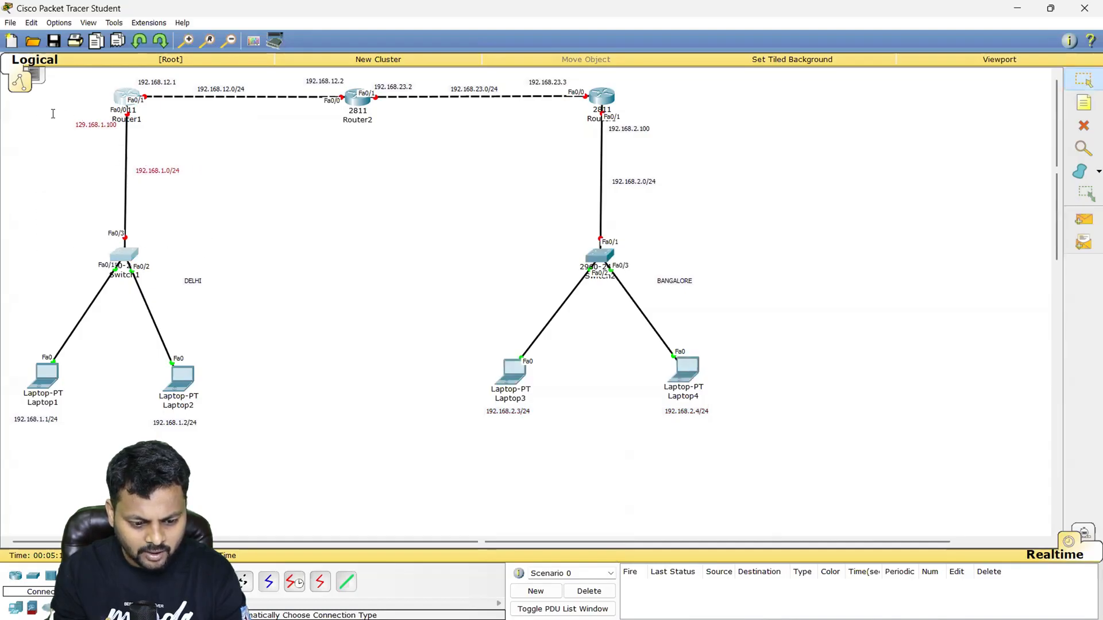
drag(50, 114, 159, 136)
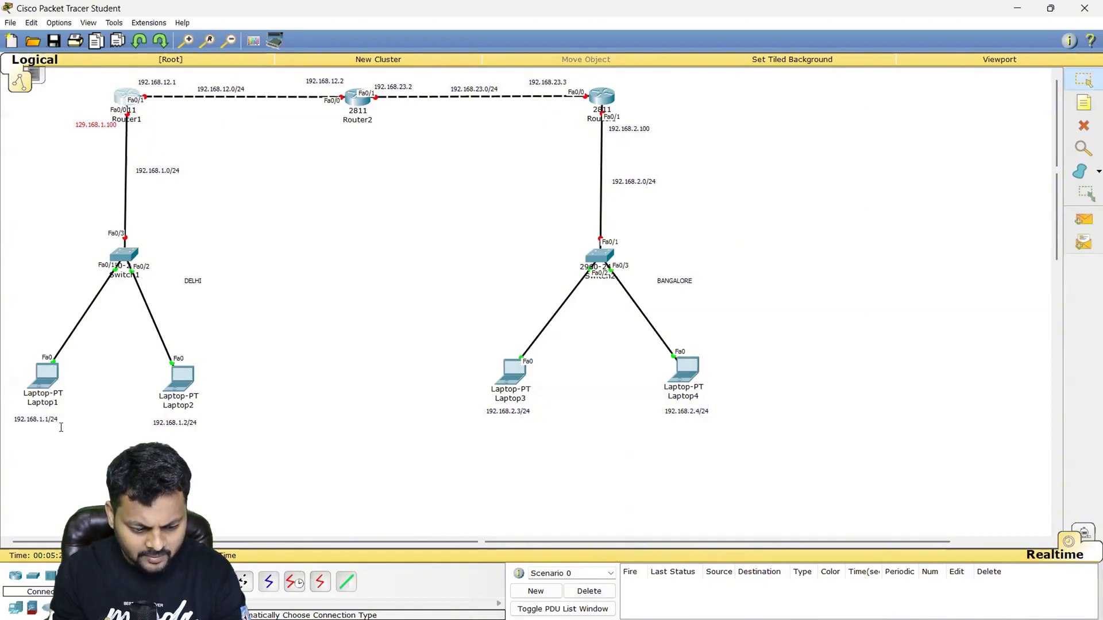
click(53, 423)
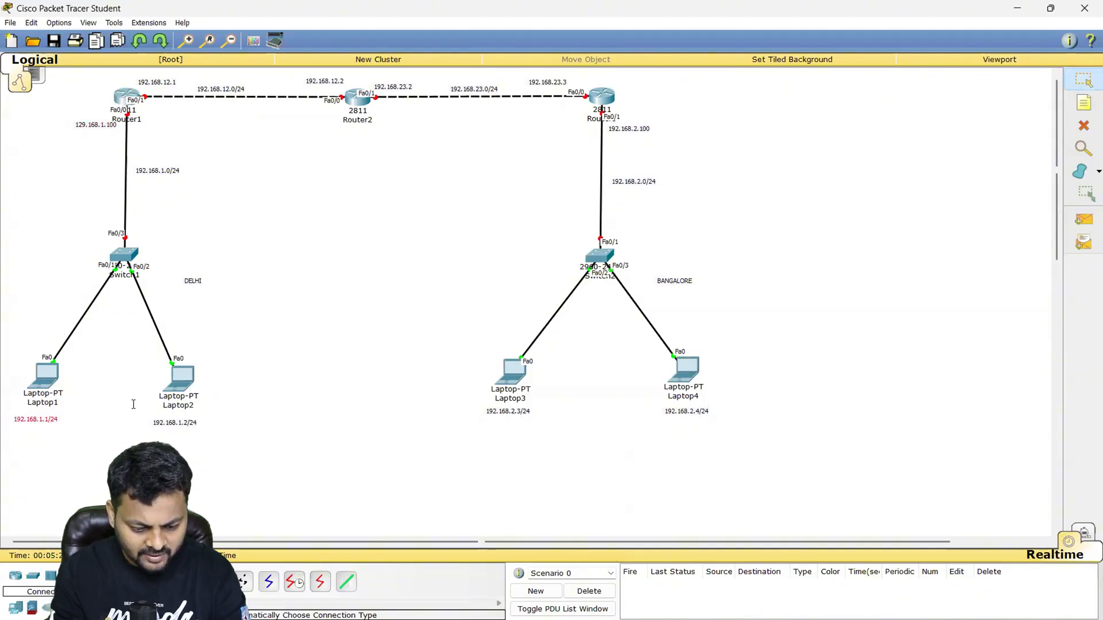
drag(134, 404, 224, 430)
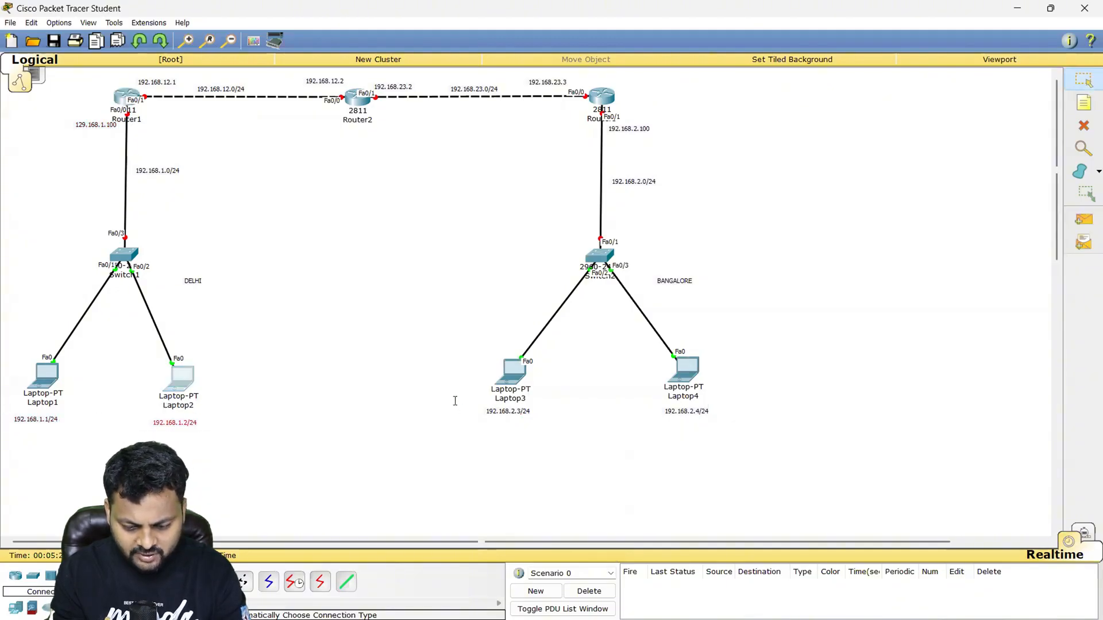
drag(455, 401, 557, 425)
drag(639, 397, 730, 420)
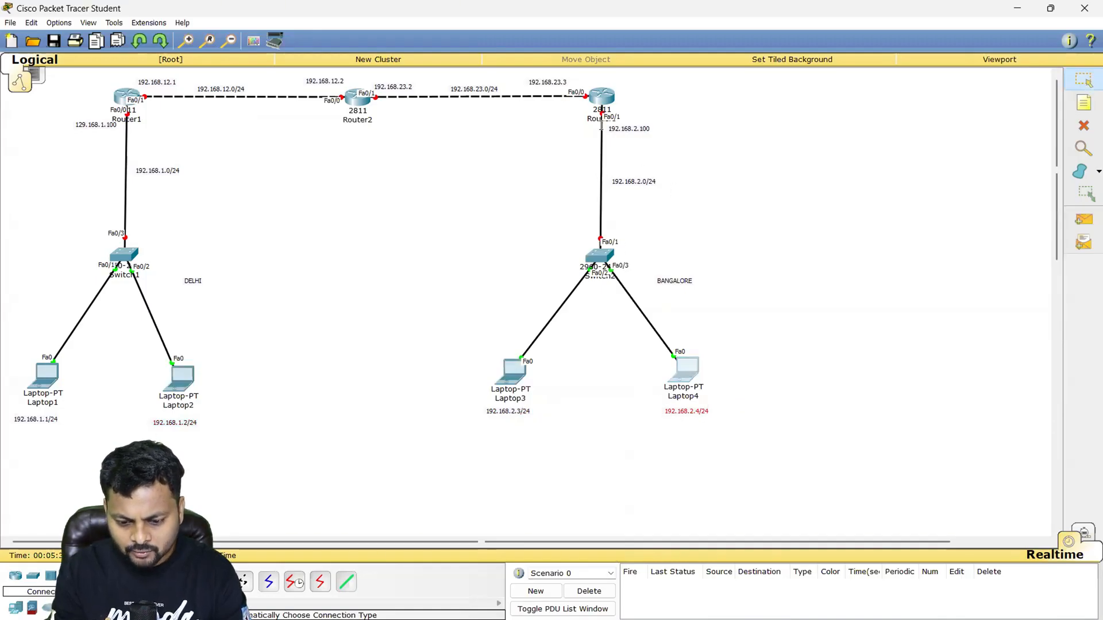
drag(667, 138, 579, 115)
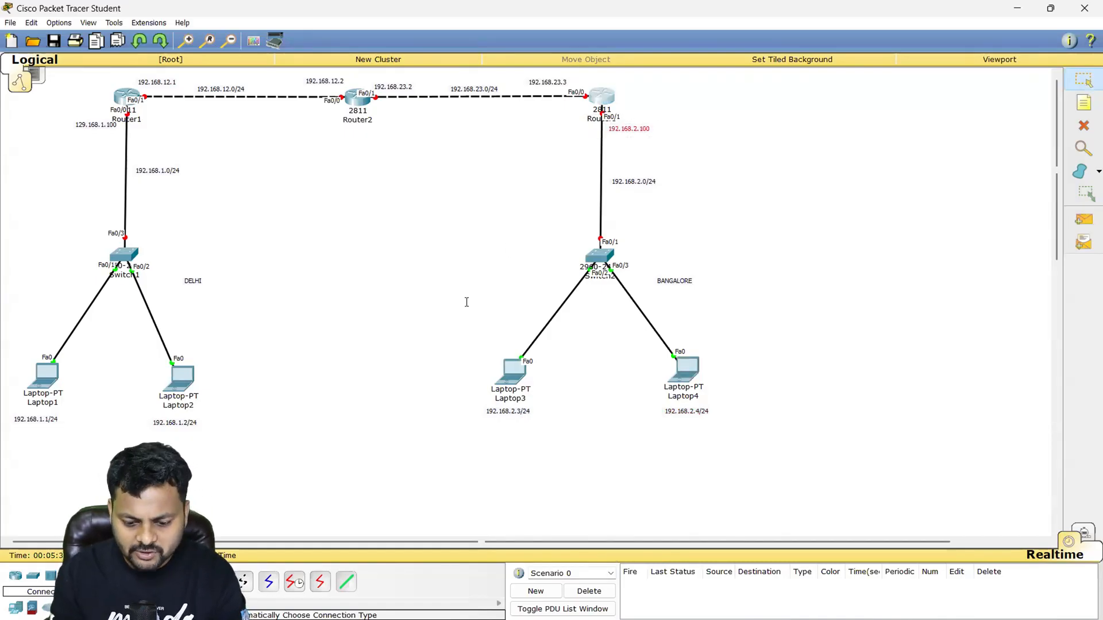
drag(459, 332, 720, 431)
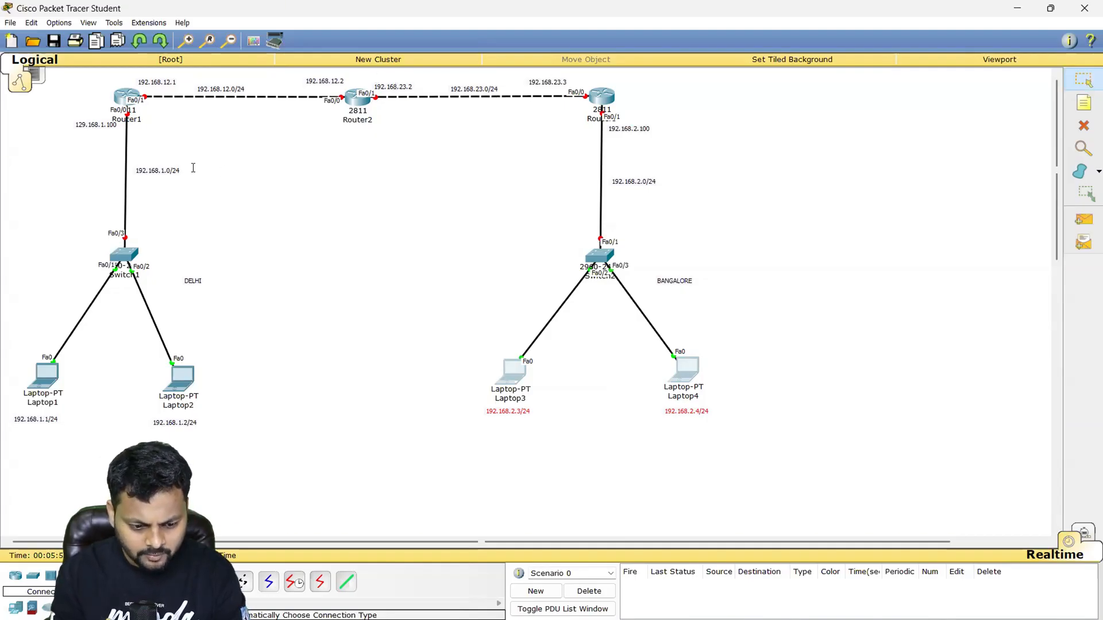
- Correct the address note below Router1 to read 192.168.1.100
click(98, 125)
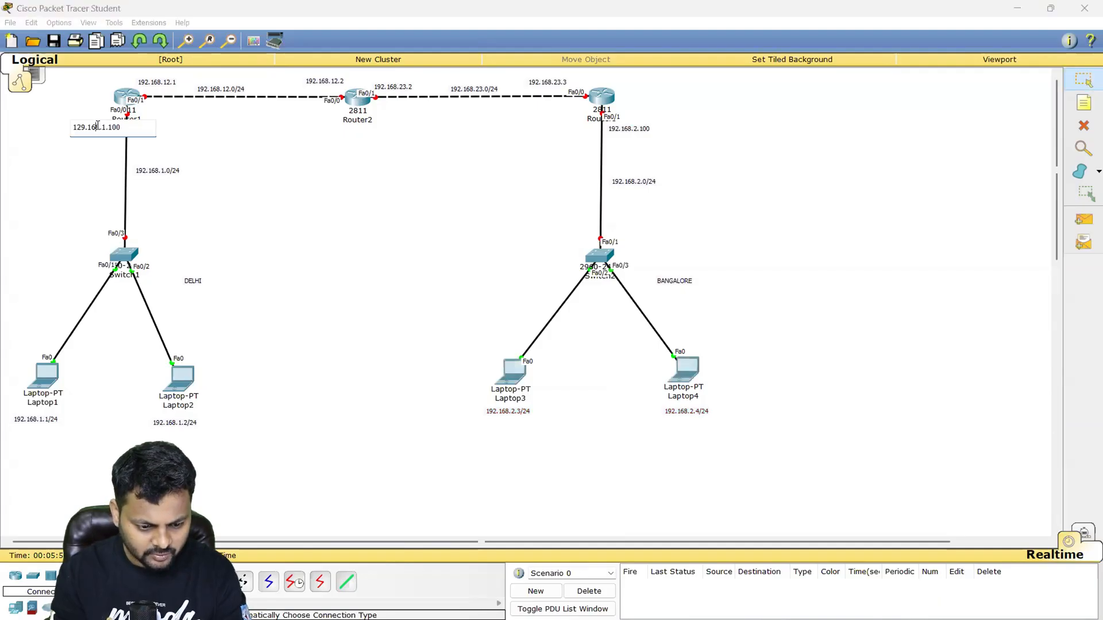
key(BackSpace)
key(BackSpace)
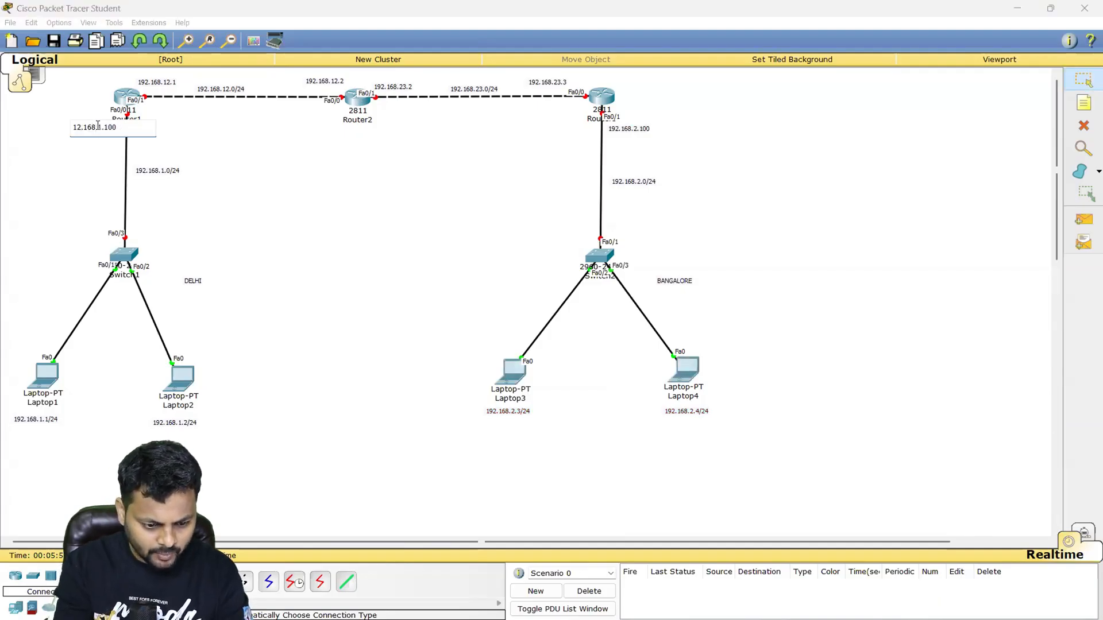
text(92)
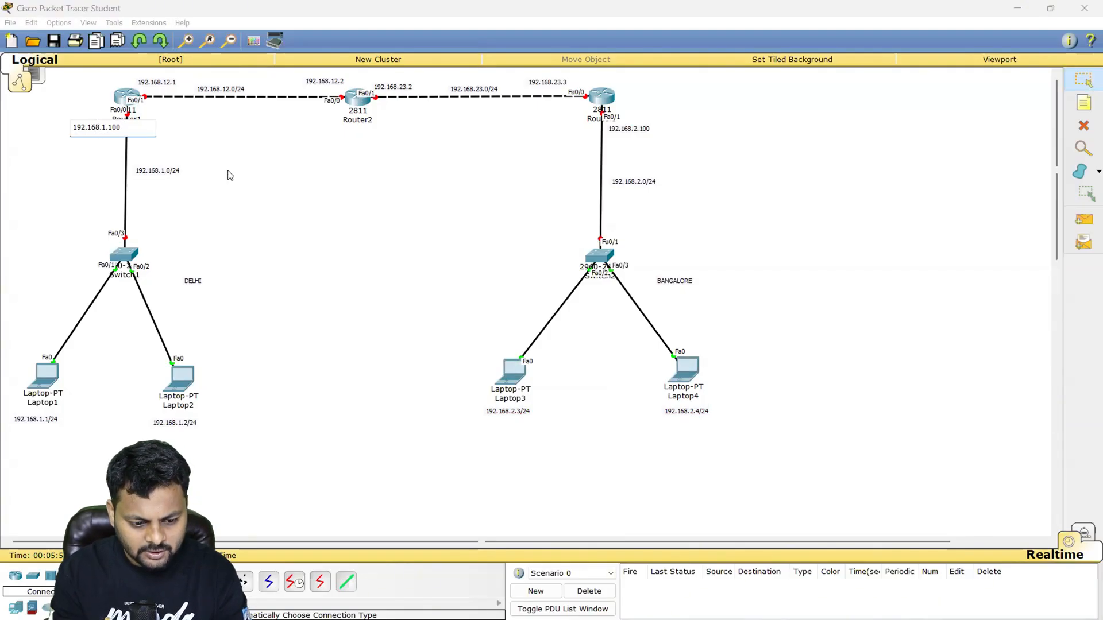
click(254, 194)
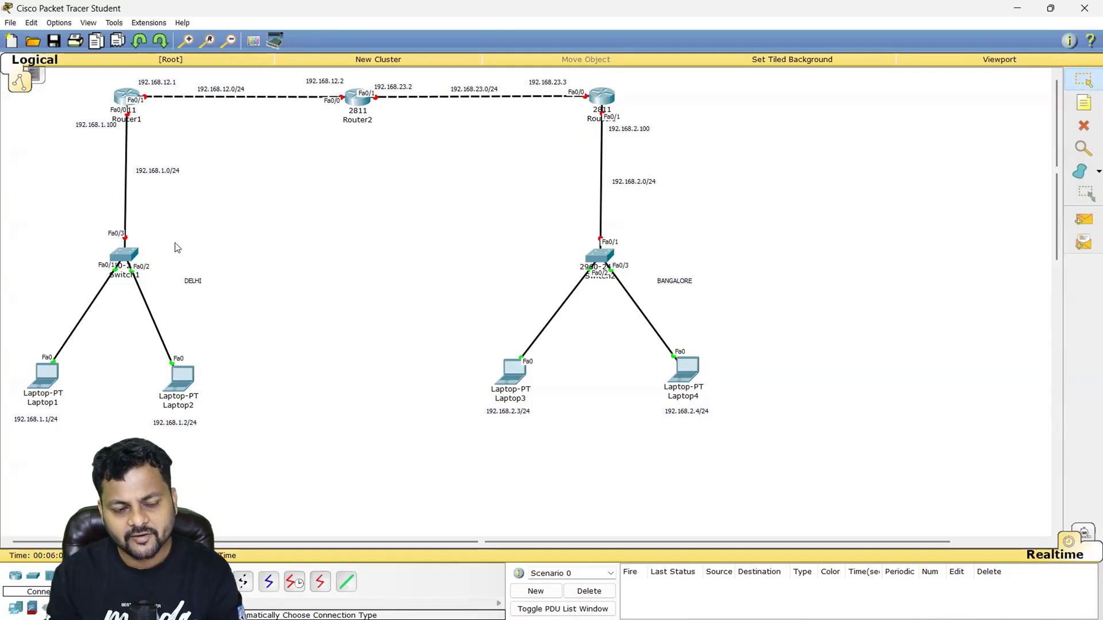
- Give Laptop1 the static IP address 192.168.1.1, subnet mask 255.255.255.0 and default gateway 192.168.1.100
click(44, 380)
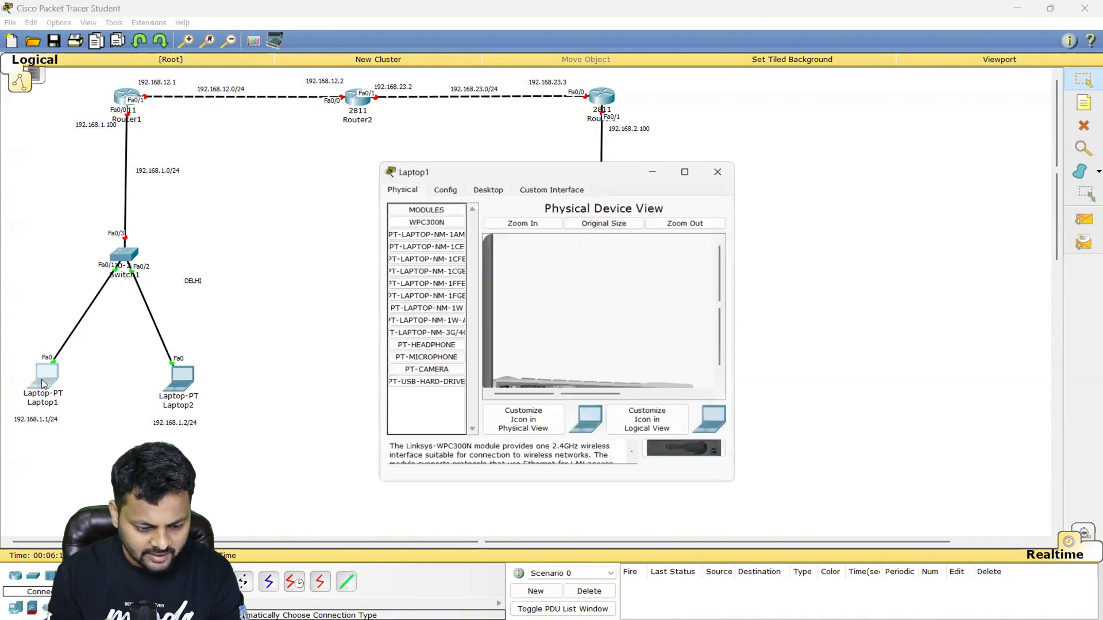
click(482, 190)
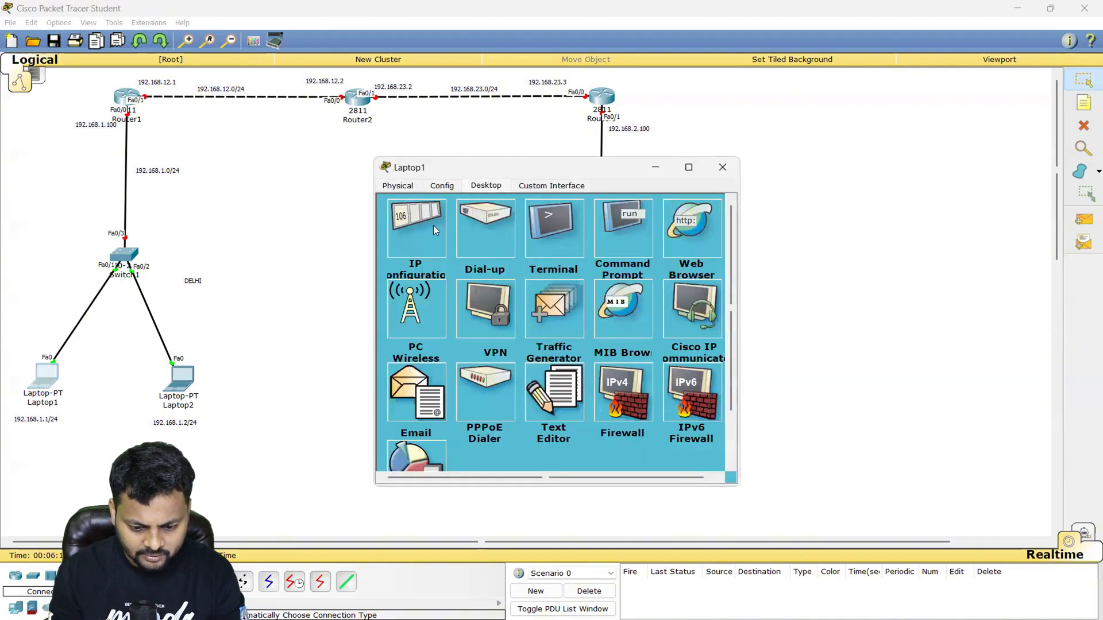
click(407, 233)
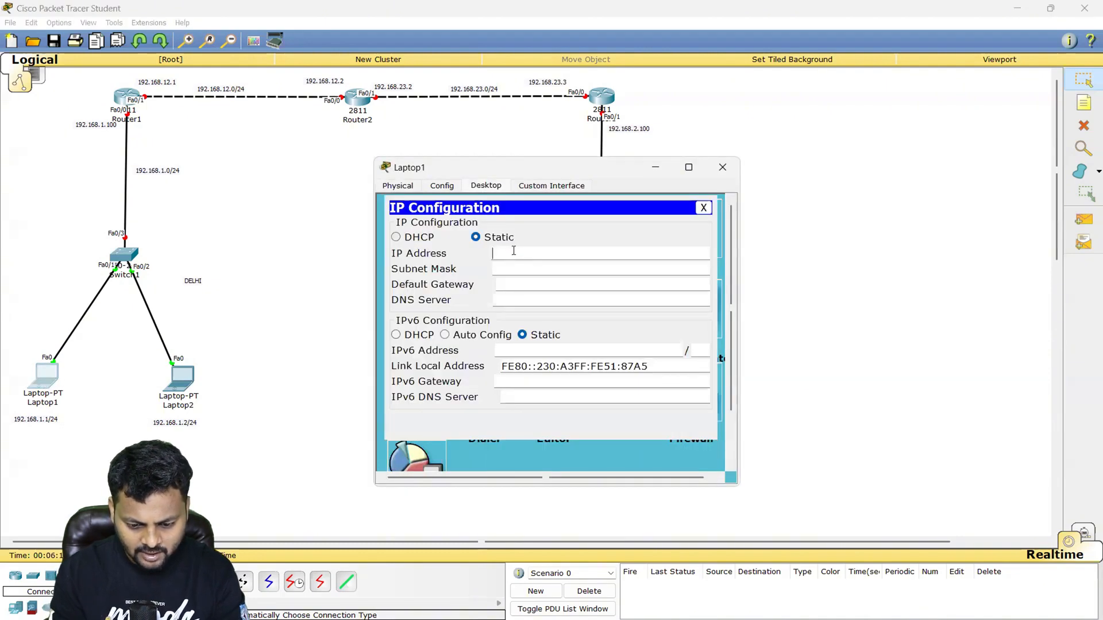
text(192.168.1.1)
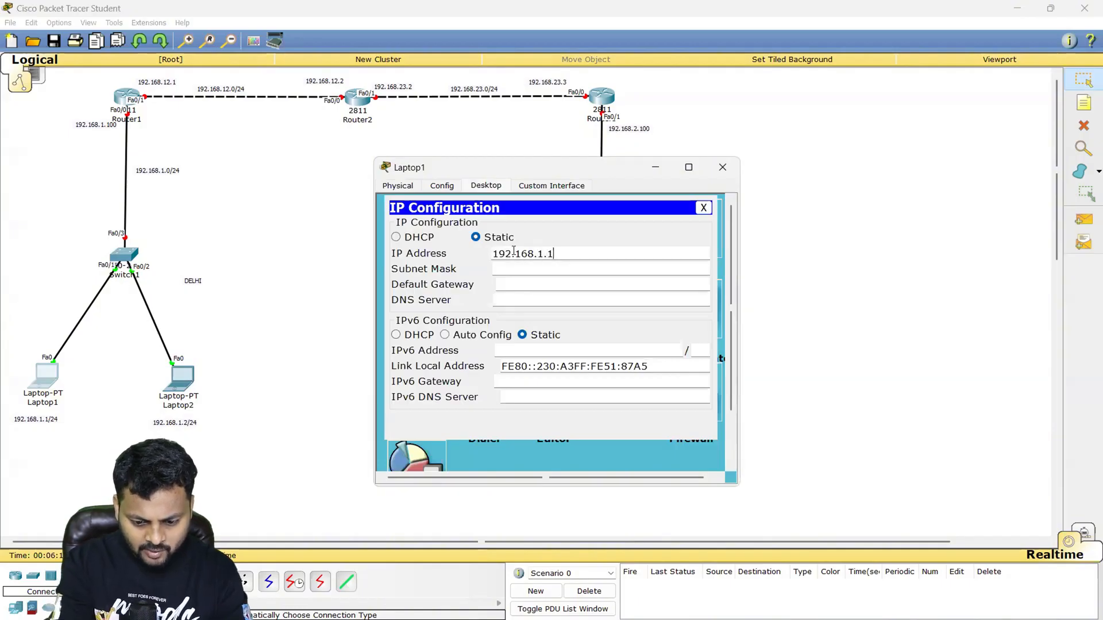
key(Tab)
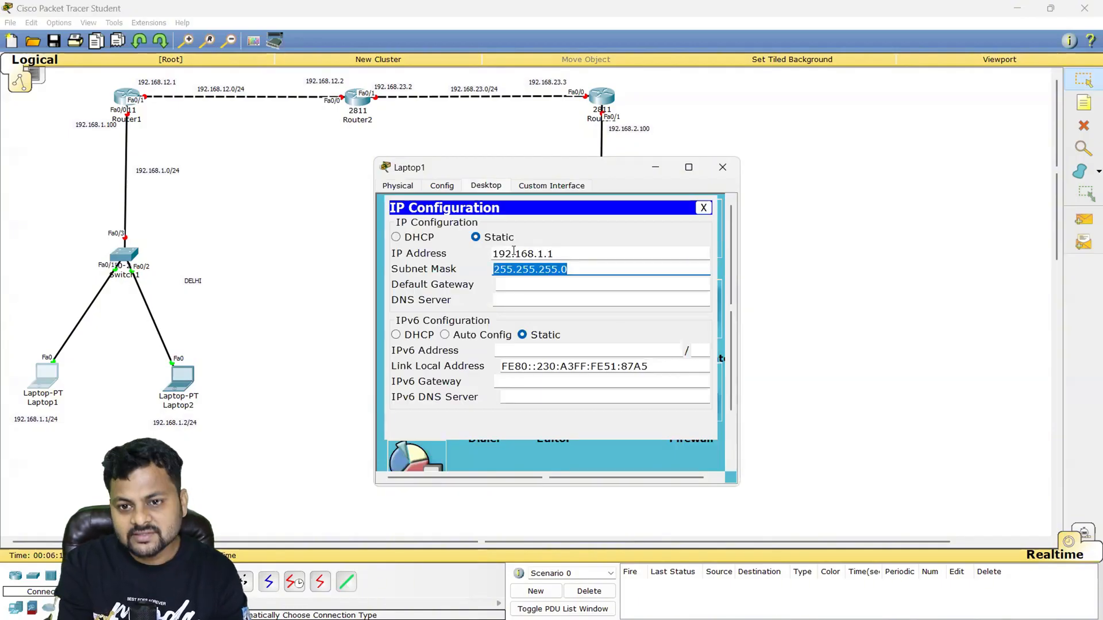
key(Tab)
text(192.)
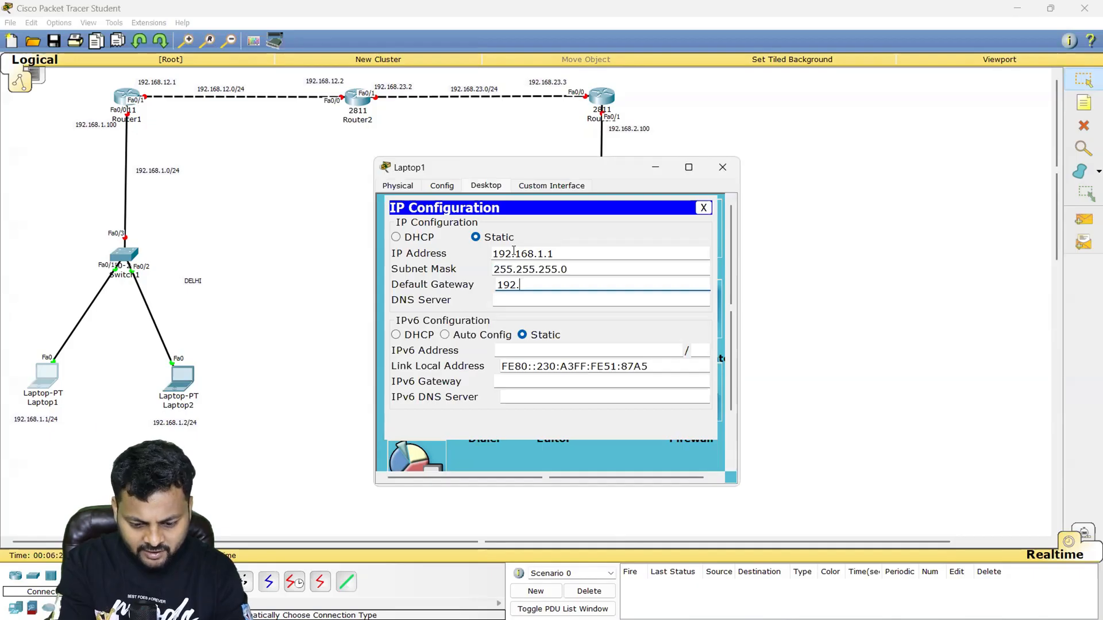
text(168.1.100)
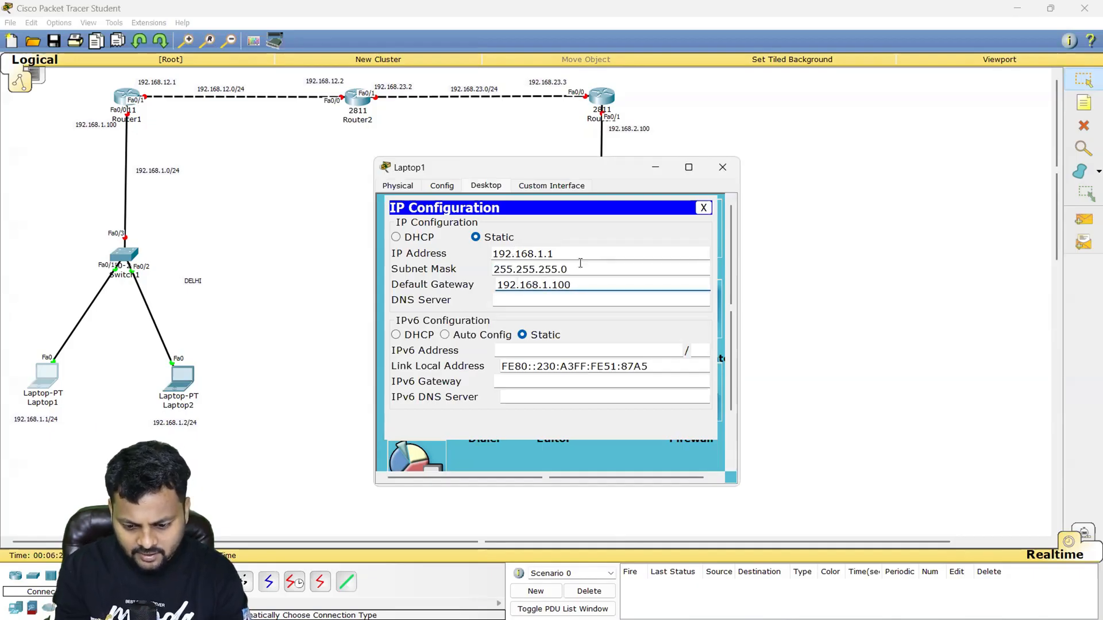
click(723, 168)
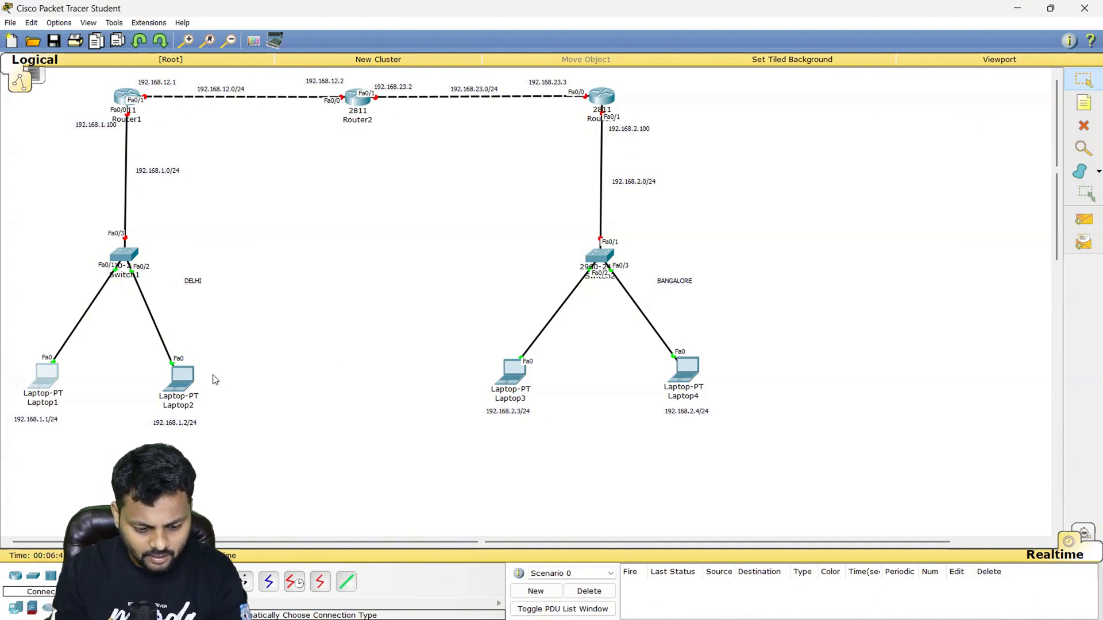
- Give Laptop2 the static IP address 192.168.1.2, subnet mask 255.255.255.0 and default gateway 192.168.1.100
click(183, 377)
click(486, 187)
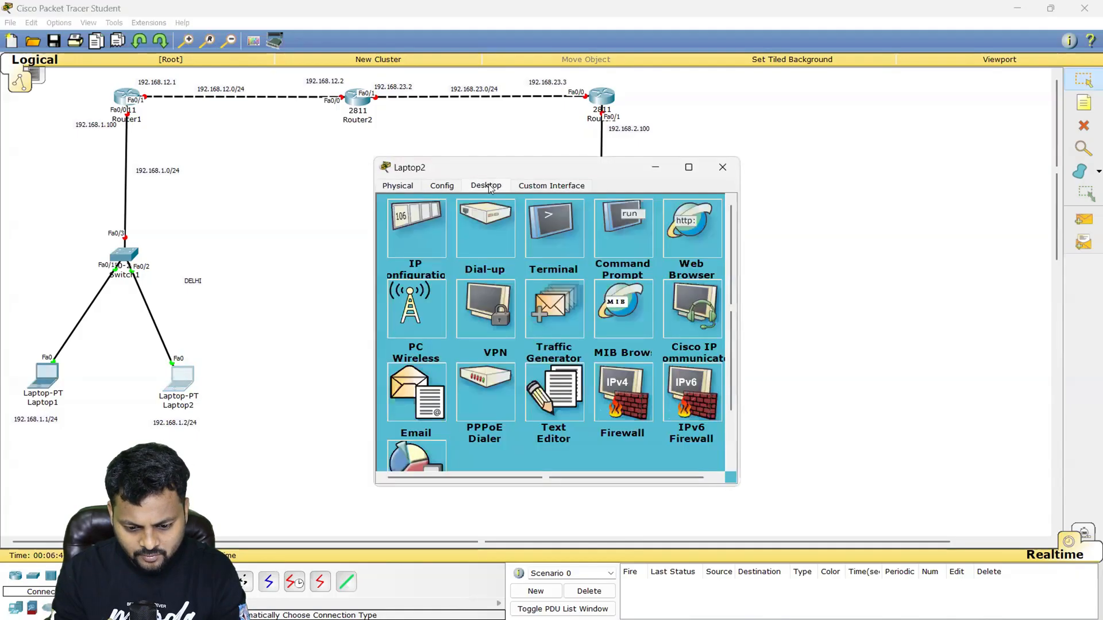
click(434, 218)
click(522, 255)
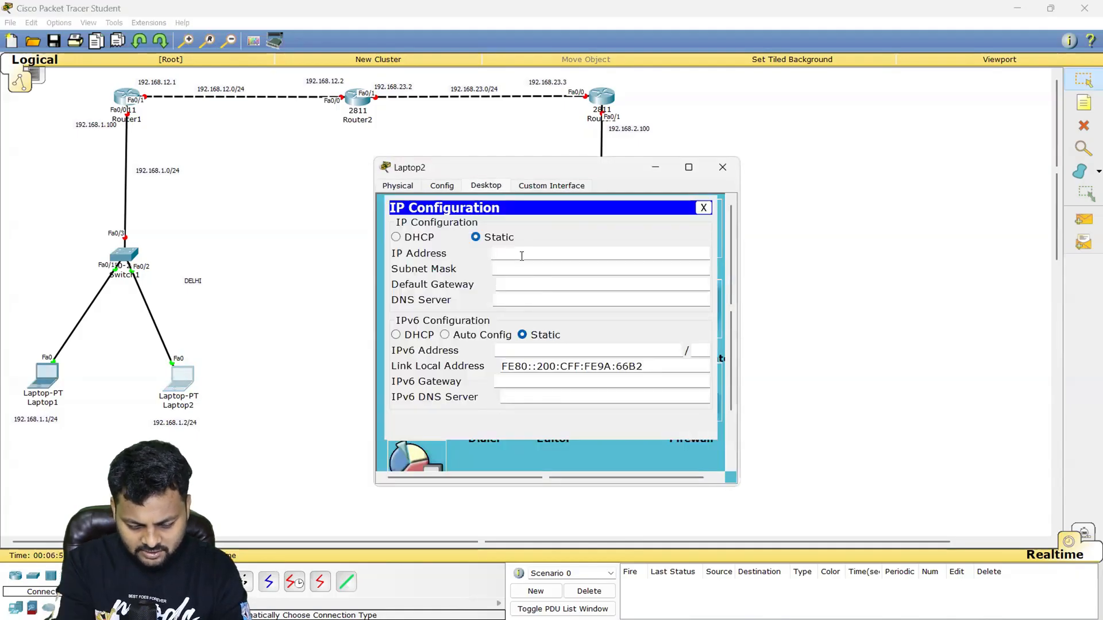
text(192.168.1.2)
key(Tab)
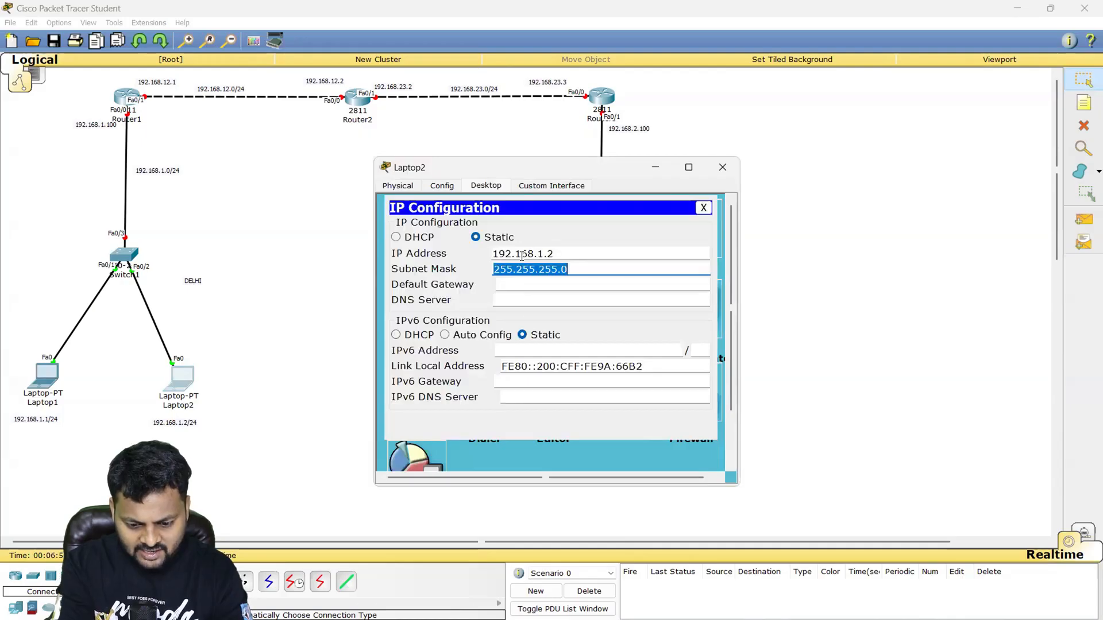
key(Tab)
text(192.168.1.1)
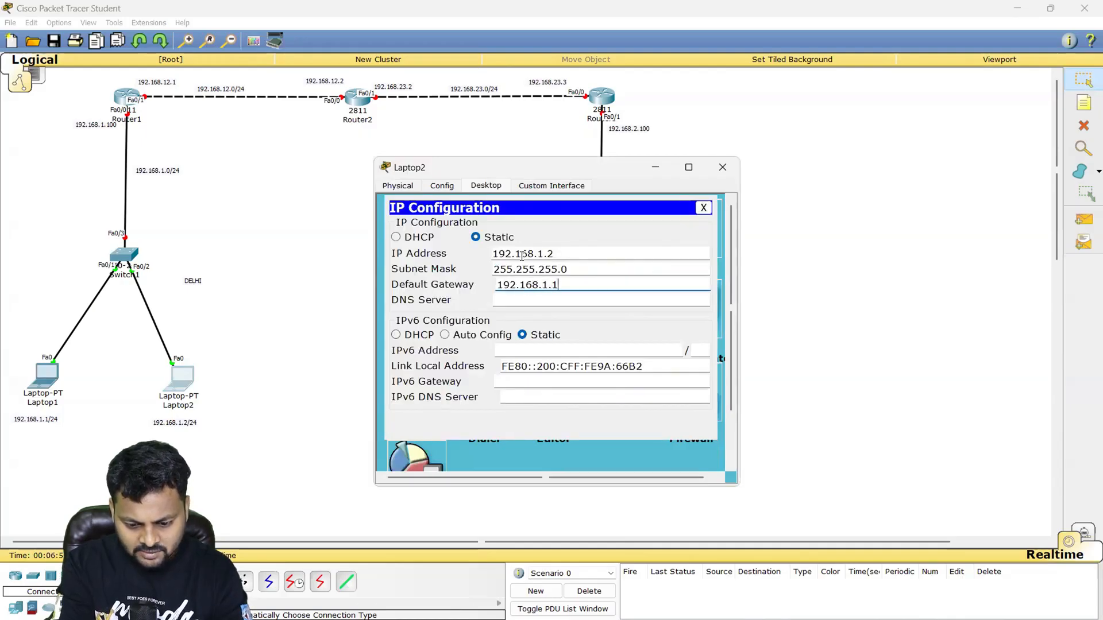
text(00)
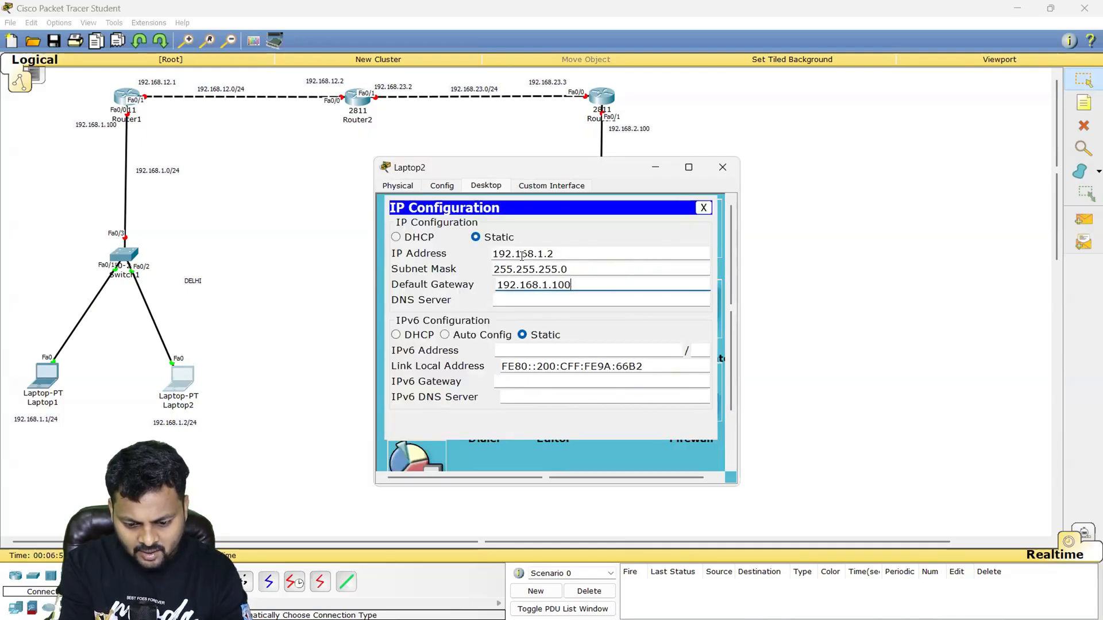
click(722, 168)
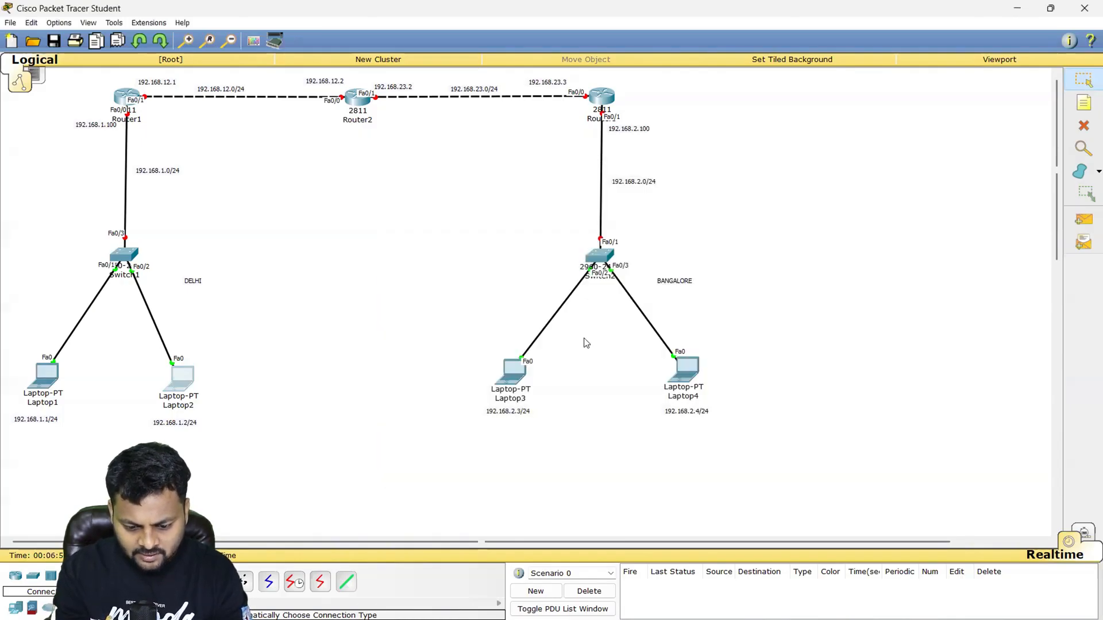
- Give Laptop3 the static IP address 192.168.2.3, subnet mask 255.255.255.0 and default gateway 192.168.2.100
click(513, 371)
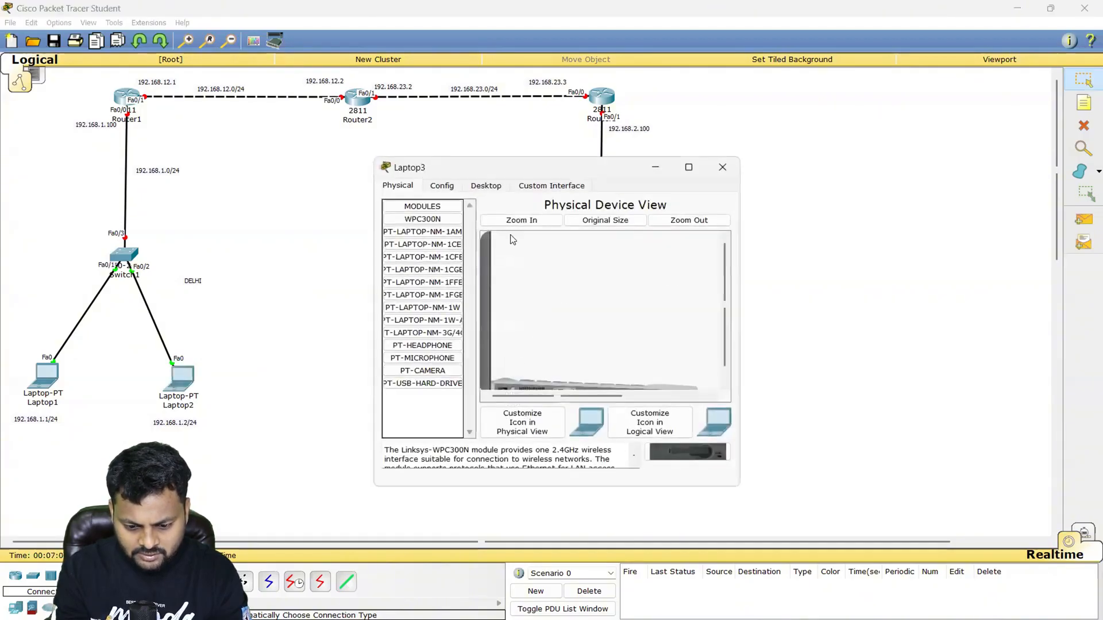
click(486, 186)
click(416, 227)
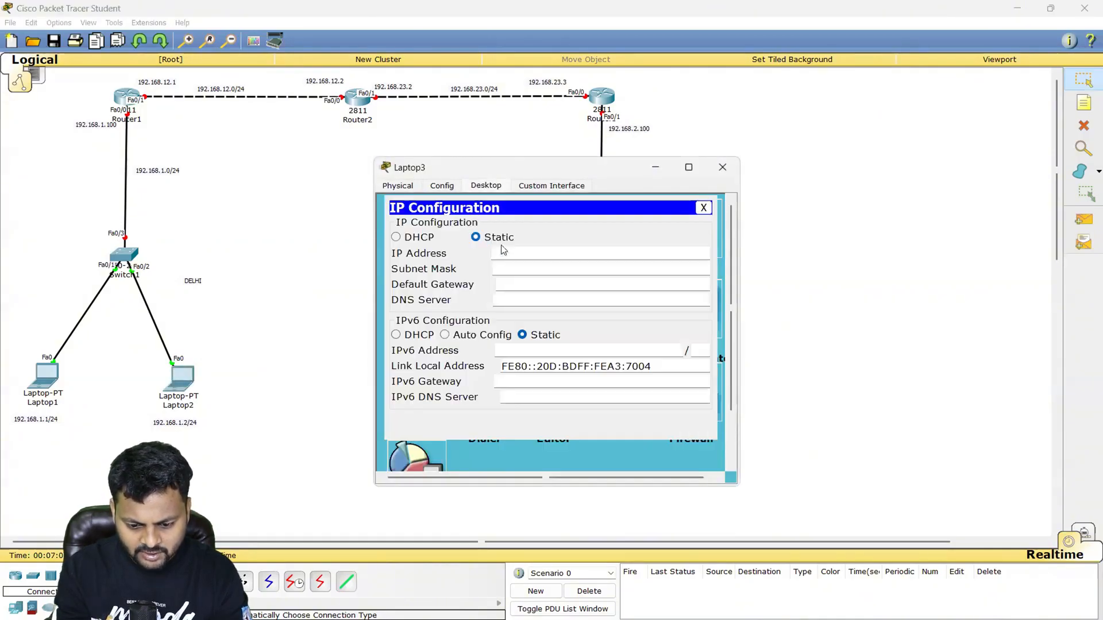
click(506, 251)
text(102/16)
key(BackSpace)
key(BackSpace)
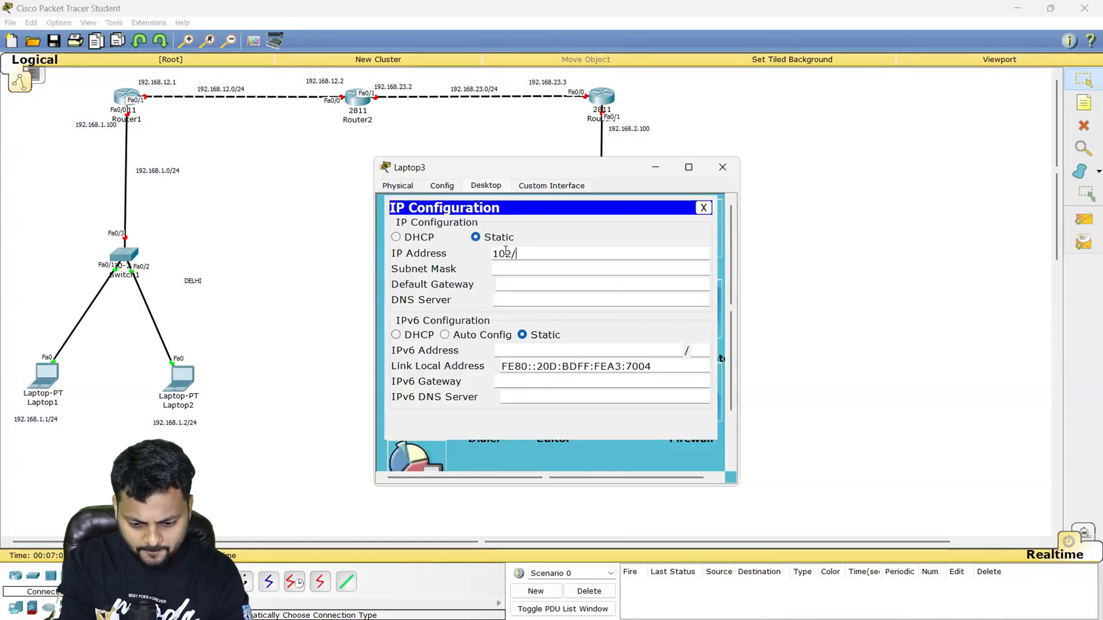
key(BackSpace)
key(BackSpace)
key(BackSpace)
text(92/168)
key(BackSpace)
key(BackSpace)
key(BackSpace)
text(/)
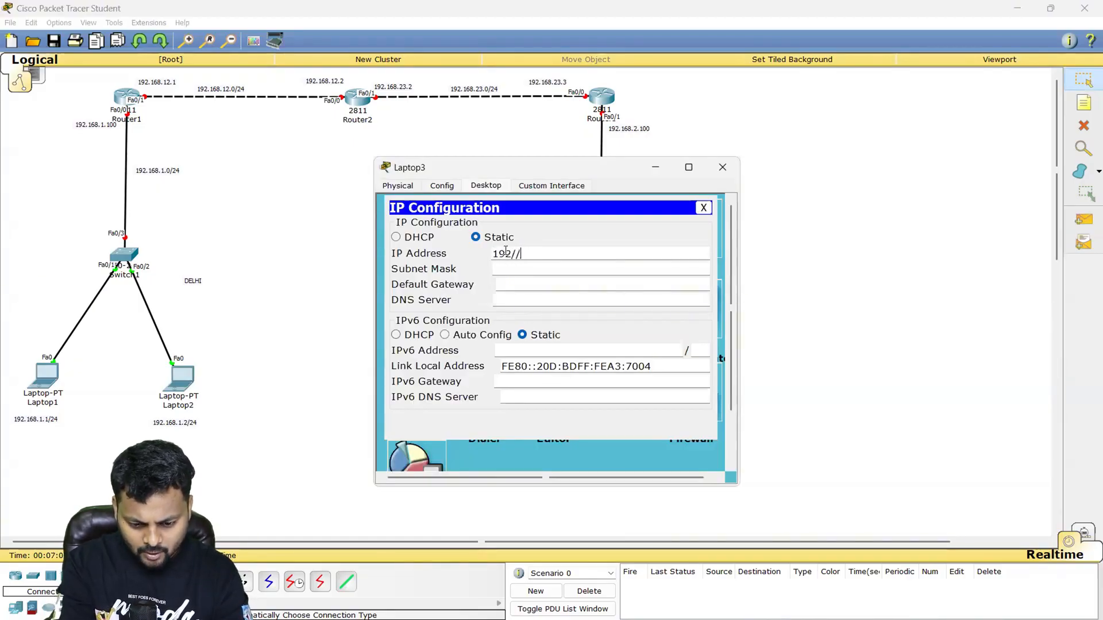
key(BackSpace)
key(BackSpace)
text(.168.2.3)
key(Tab)
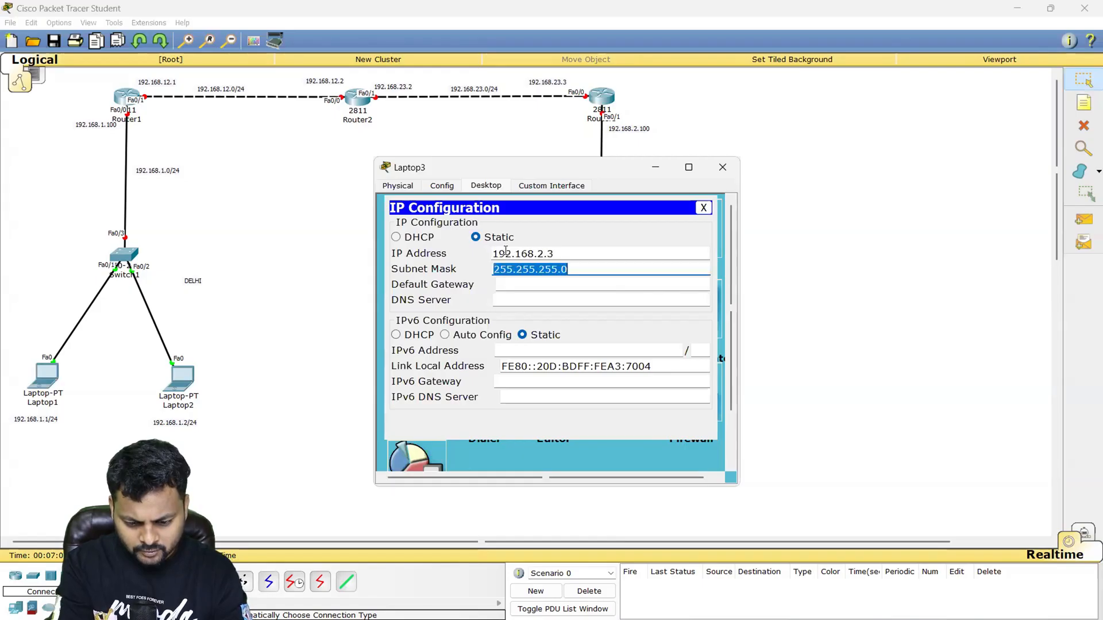
key(Tab)
text(192.168.2.100)
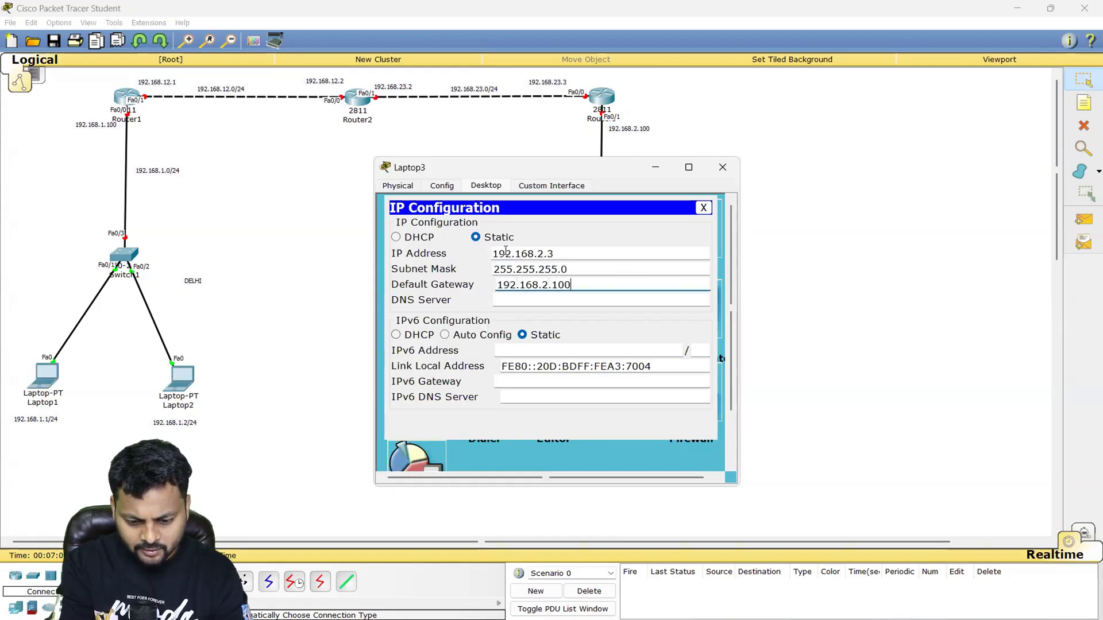
click(722, 168)
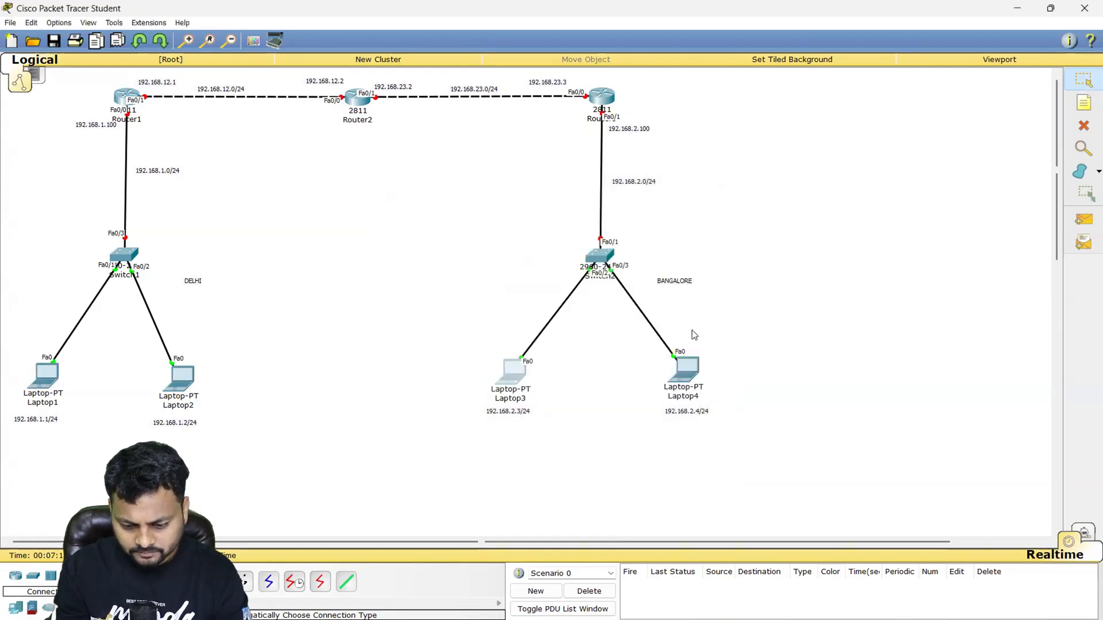
- Give Laptop4 the static IP address 192.168.2.4, subnet mask 255.255.255.0 and default gateway 192.168.2.100
click(683, 370)
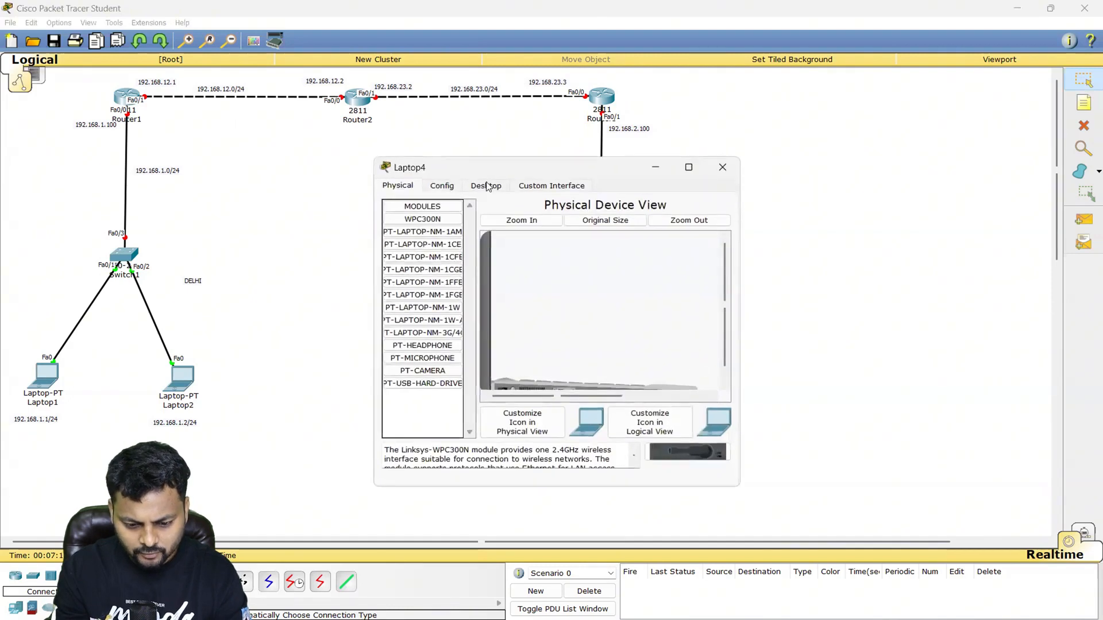
click(488, 186)
click(432, 227)
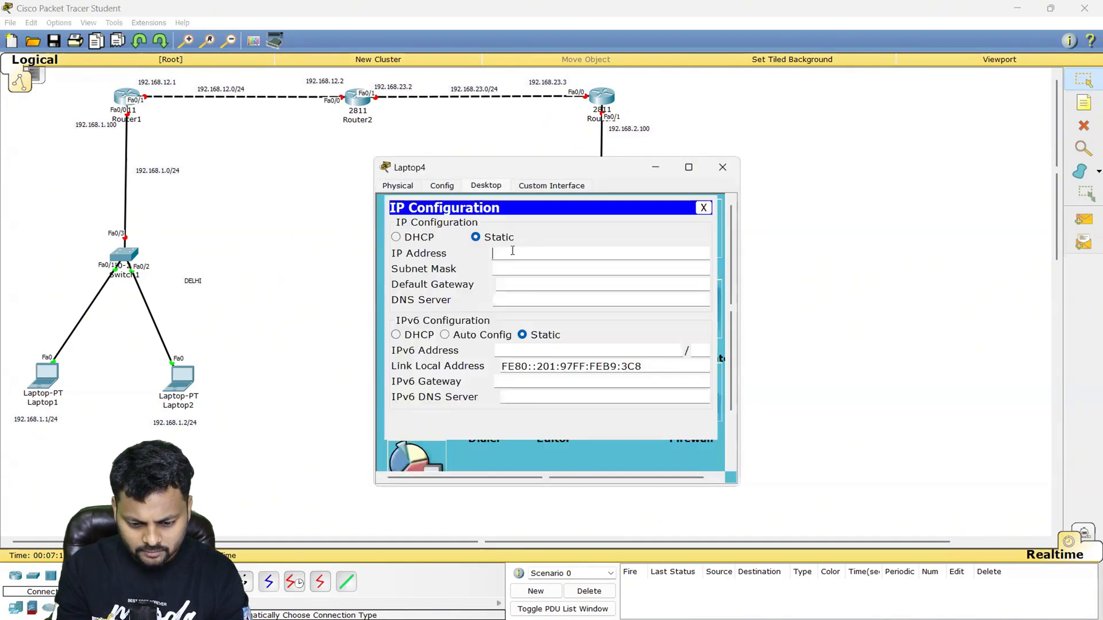
text(192.168.2.4)
key(Tab)
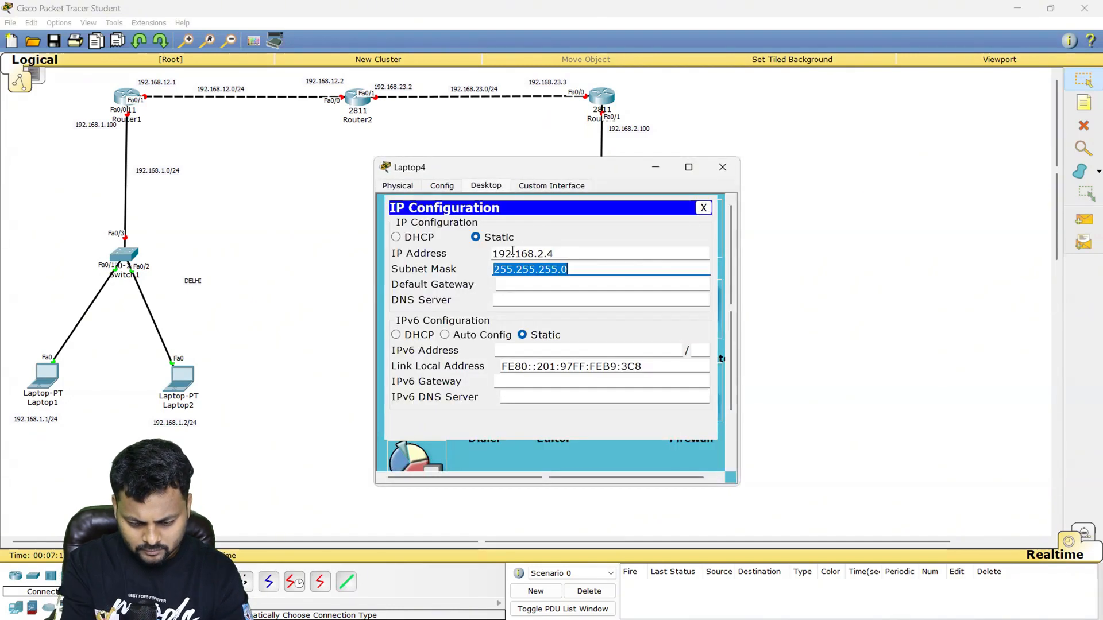
key(Tab)
text(192.168.2.100)
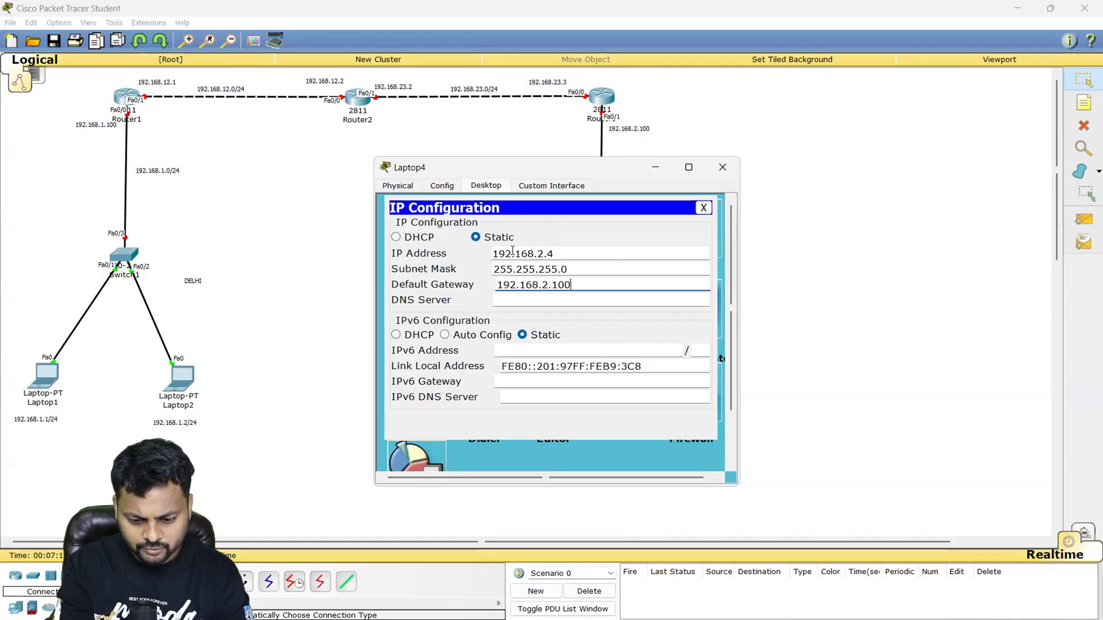
click(723, 167)
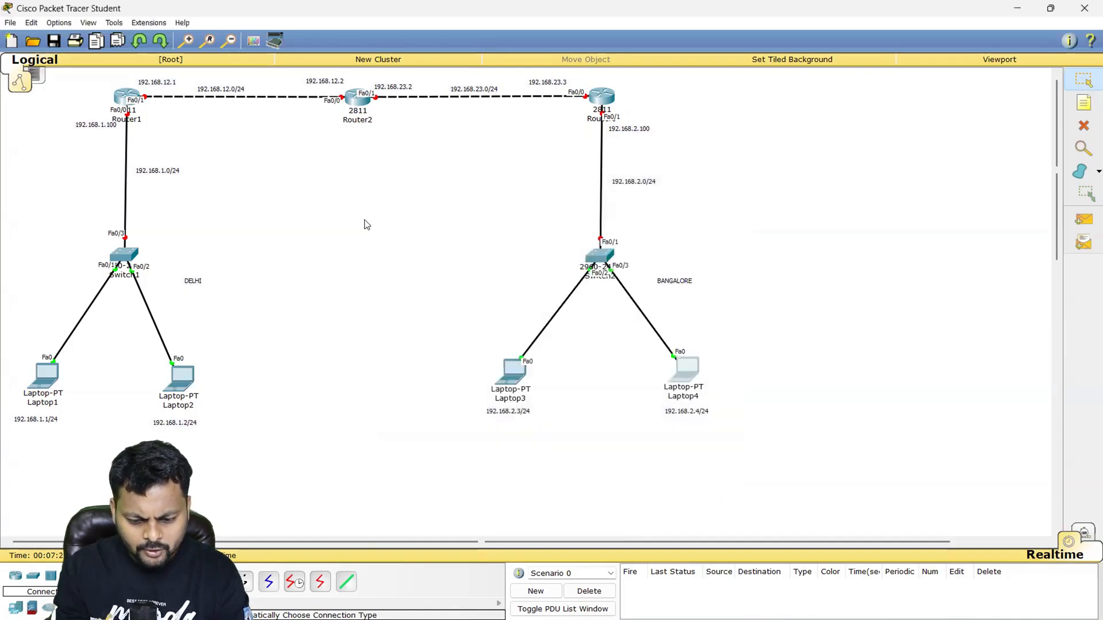
drag(26, 219, 203, 299)
click(246, 329)
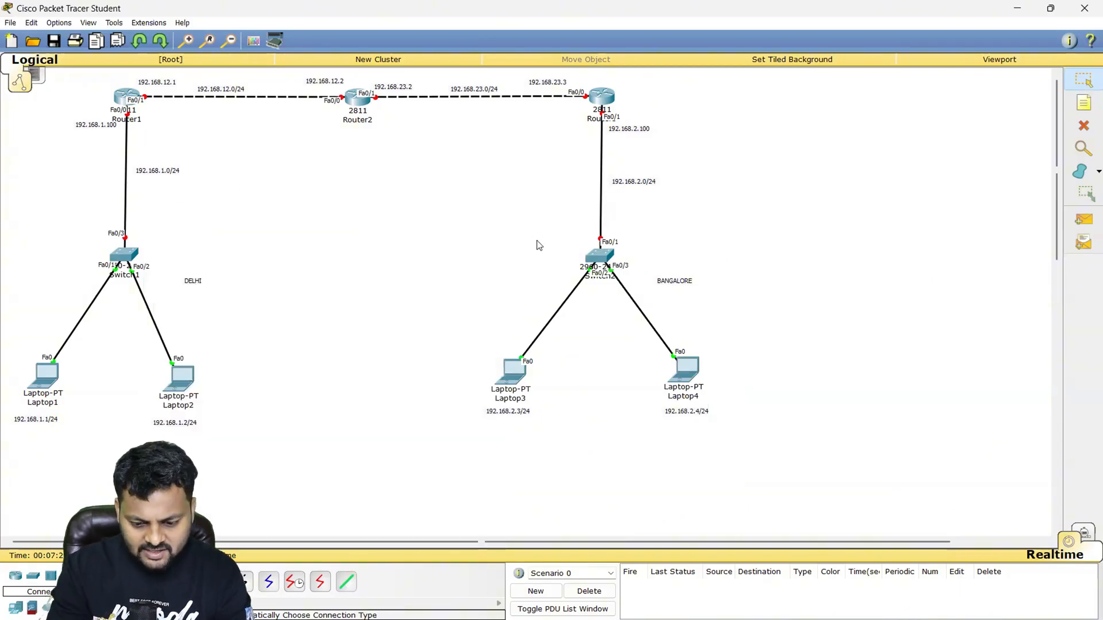
drag(455, 218, 787, 460)
click(475, 312)
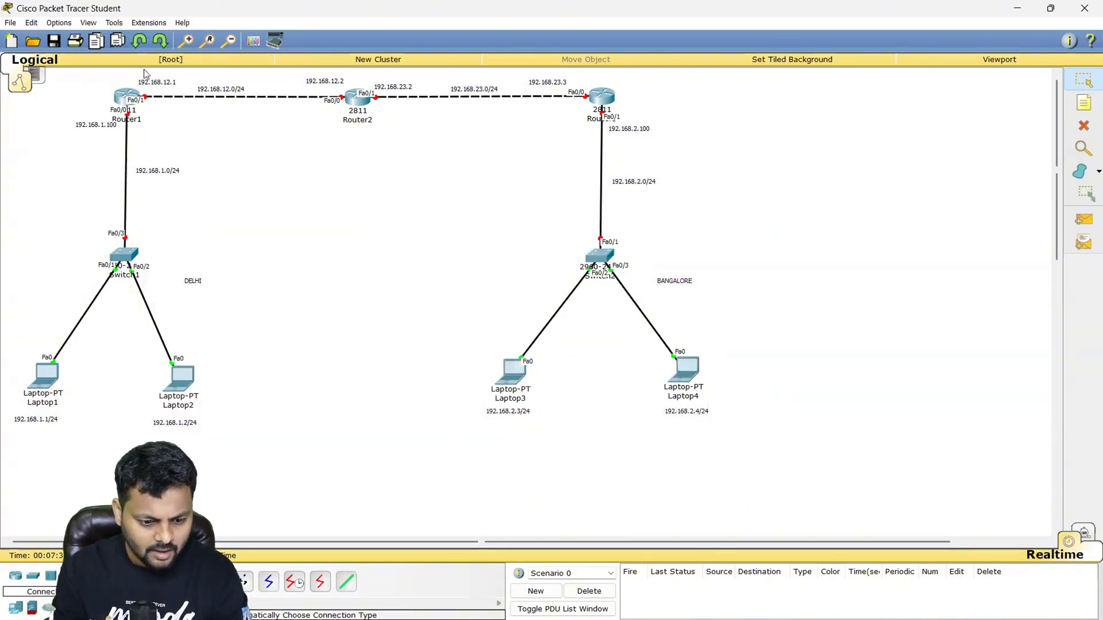
- Open Router1's command line in a widened window and decline the initial configuration dialog
click(120, 98)
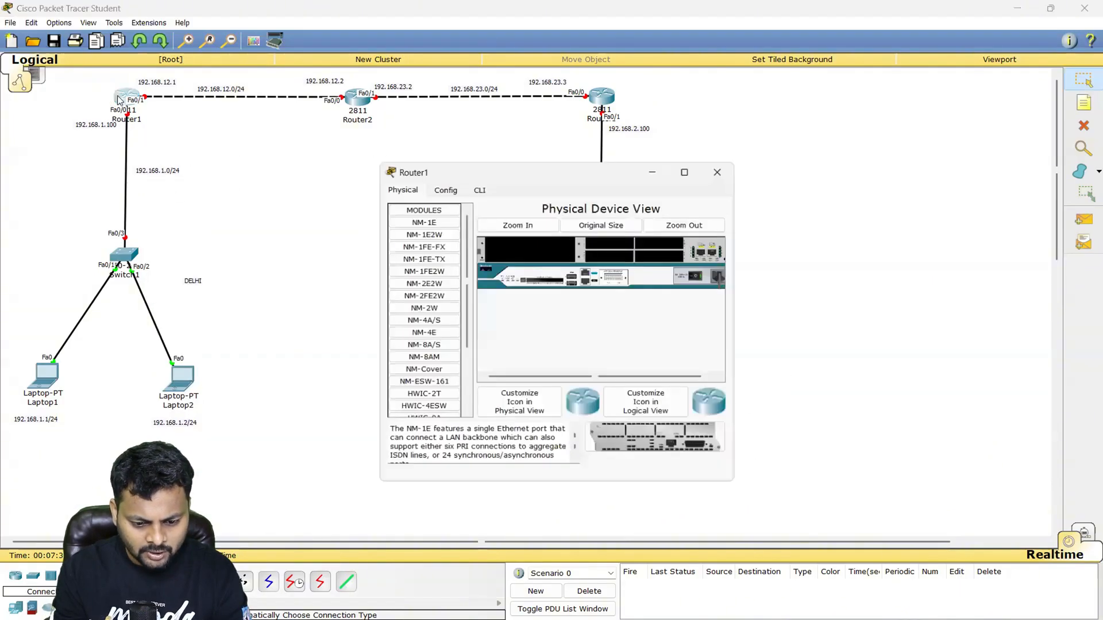
click(466, 190)
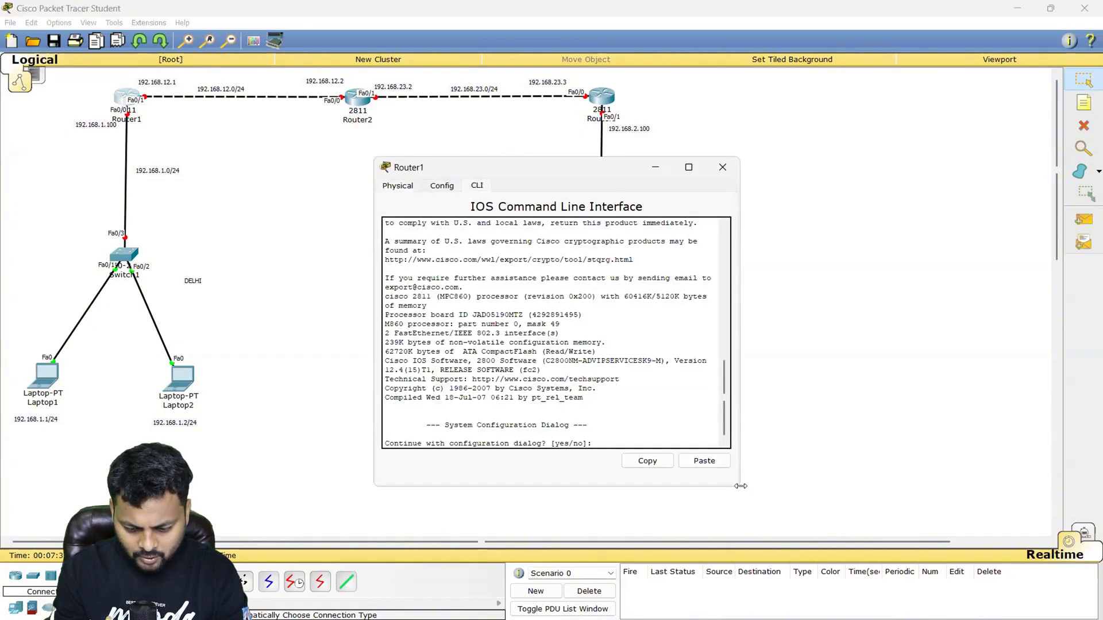
drag(741, 486, 898, 485)
key(Return)
key(Return)
key(Return)
key(Return)
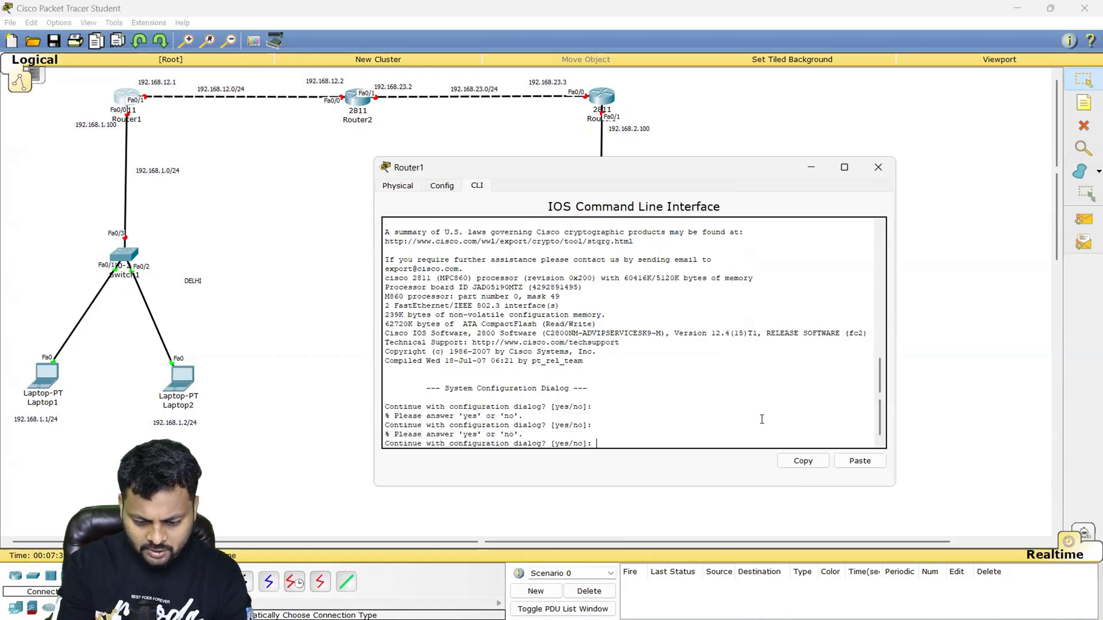
text(NO)
key(Return)
key(Return)
key(Return)
key(Return)
key(Return)
- Enter global configuration mode on Router1 through privileged mode and set its hostname to R1
key(Caps_Lock)
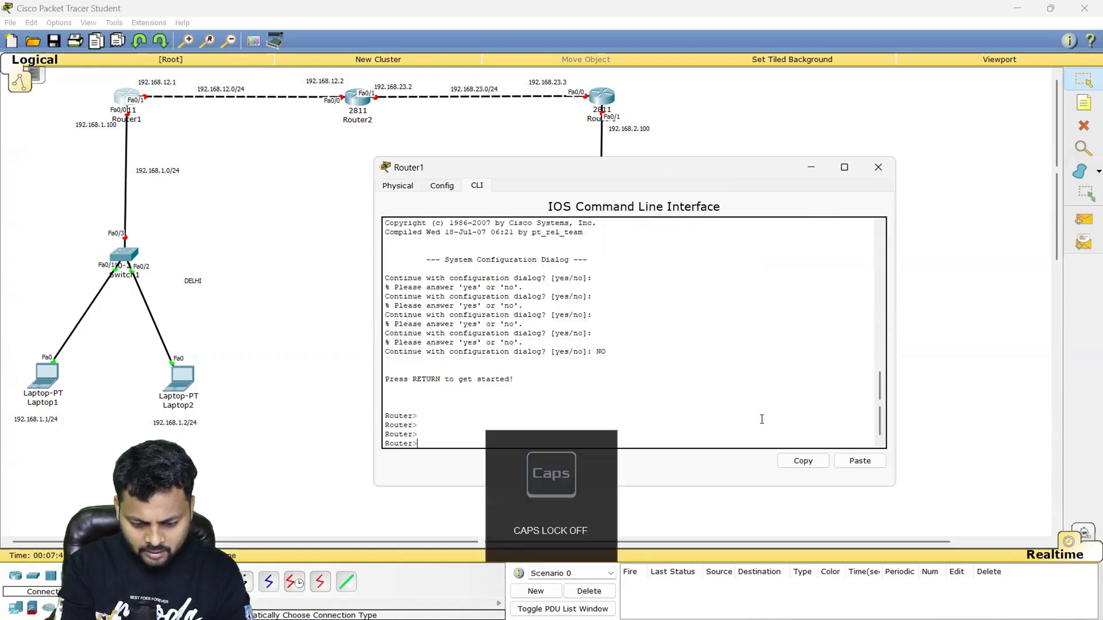
text(en)
key(Return)
key(Return)
text(conf t)
key(Return)
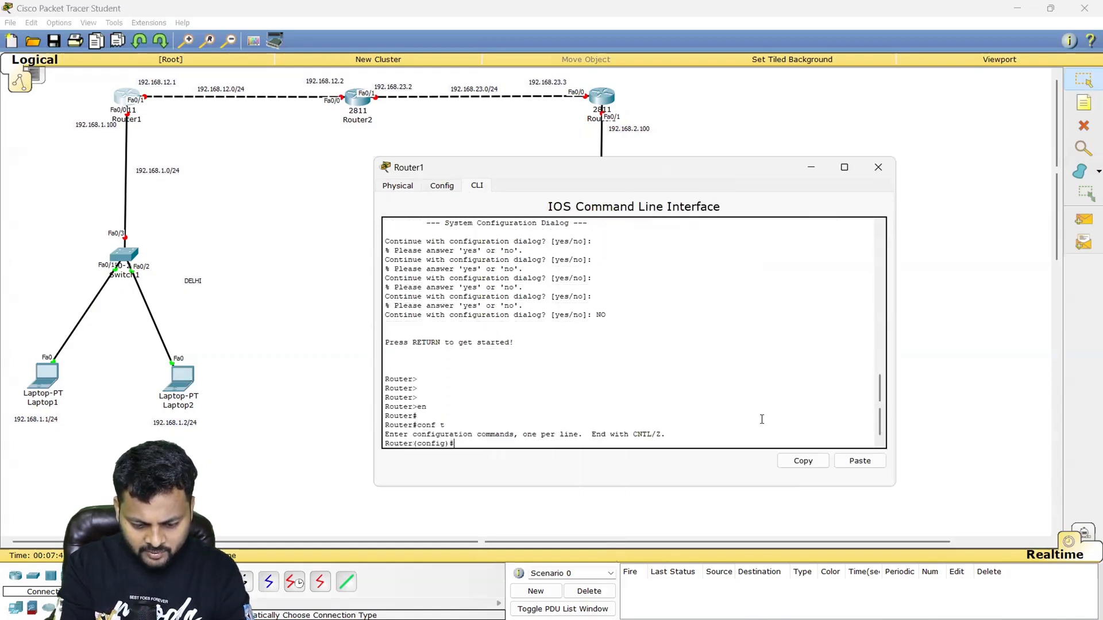
key(Return)
text(ho)
key(Tab)
text(R1)
key(Return)
key(Return)
key(Return)
key(Return)
key(Return)
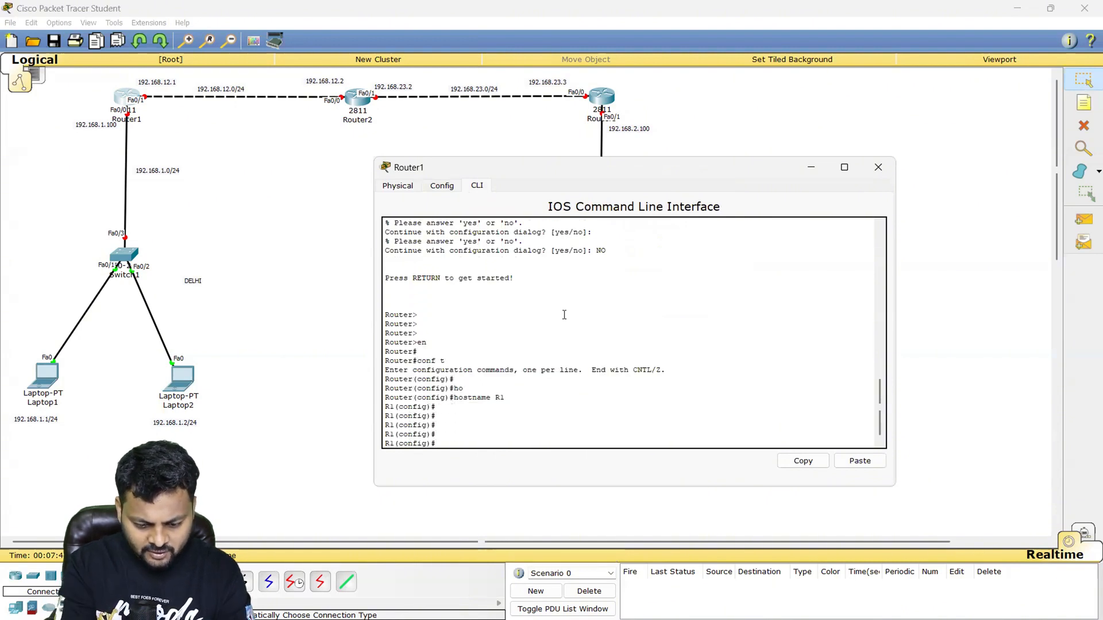
- Assign 192.168.1.100 with mask 255.255.255.0 to R1's interface f0/0, enable the interface and return to global configuration mode
text(int f0/0)
key(Return)
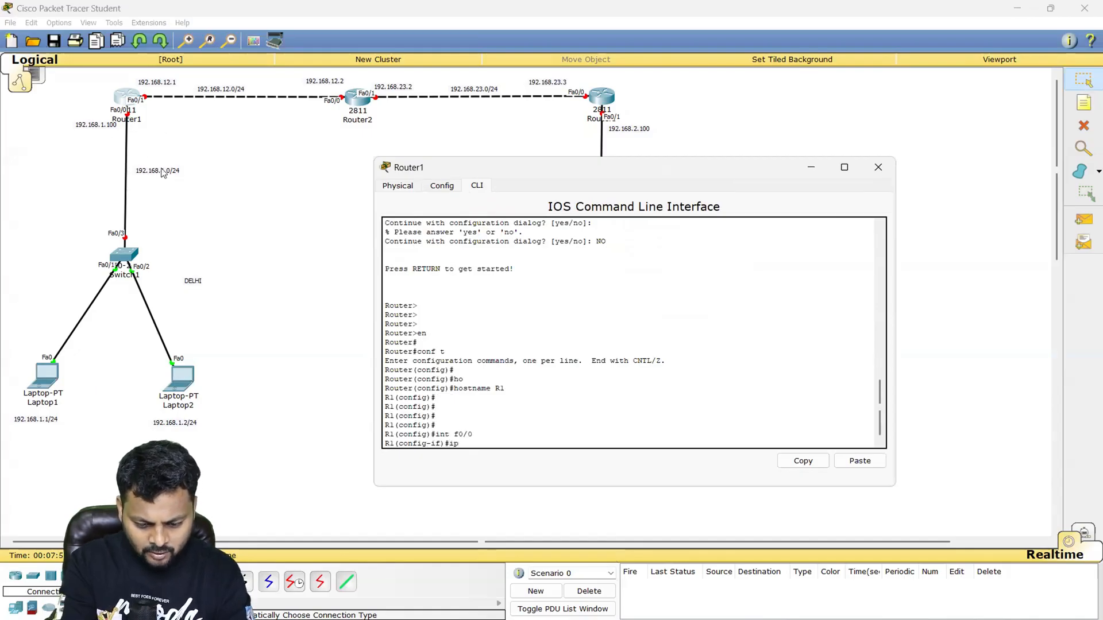
text(ip add 192.168.1.100 25)
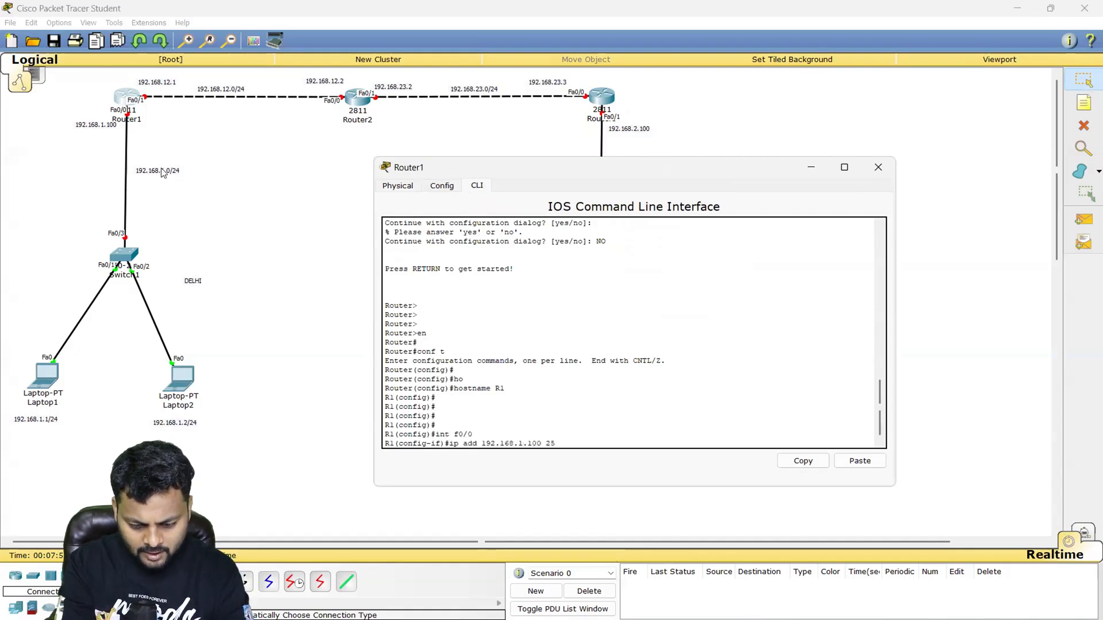
text(5.255.255.0)
key(Return)
text(no s)
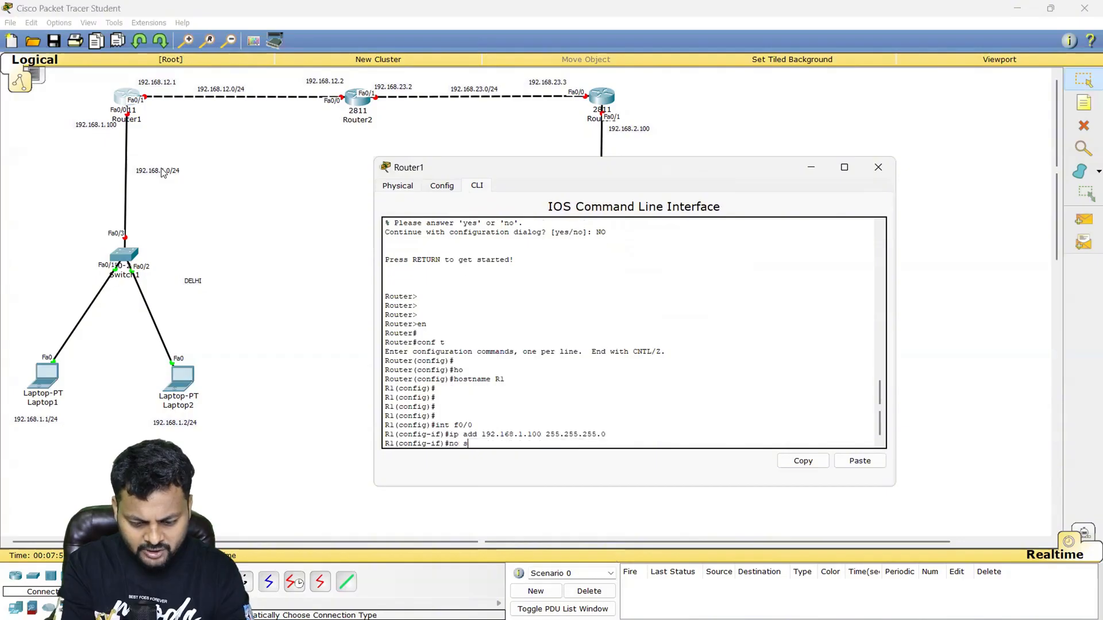
text(h)
key(Return)
key(Return)
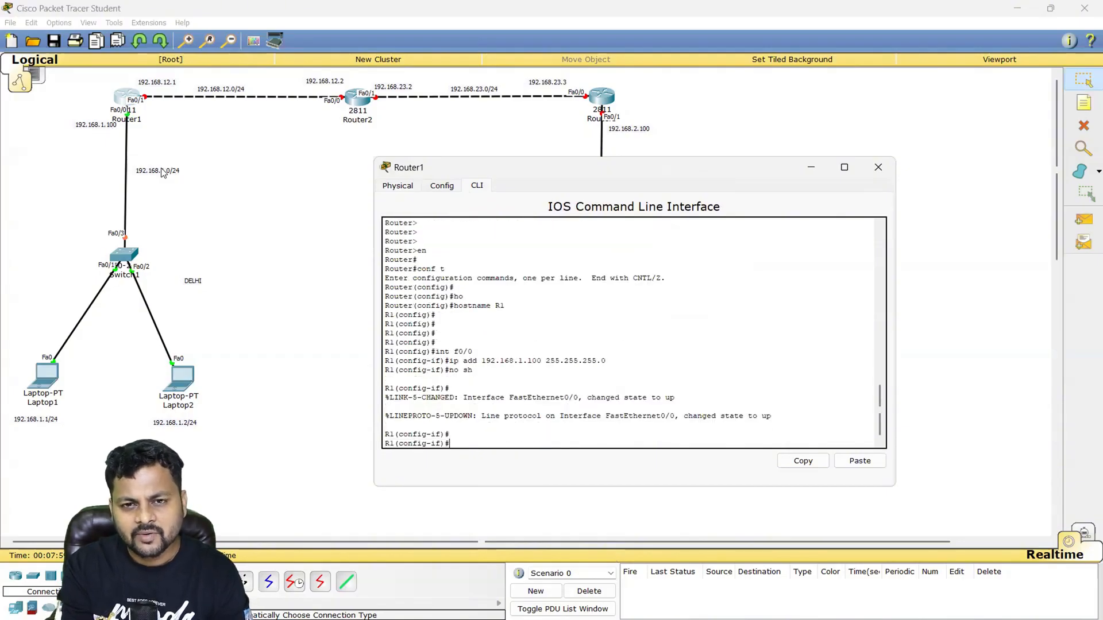
text(ex)
key(Return)
- Assign 192.168.12.1 with mask 255.255.255.0 to R1's interface f0/1, enable the interface and return to global configuration mode
key(Return)
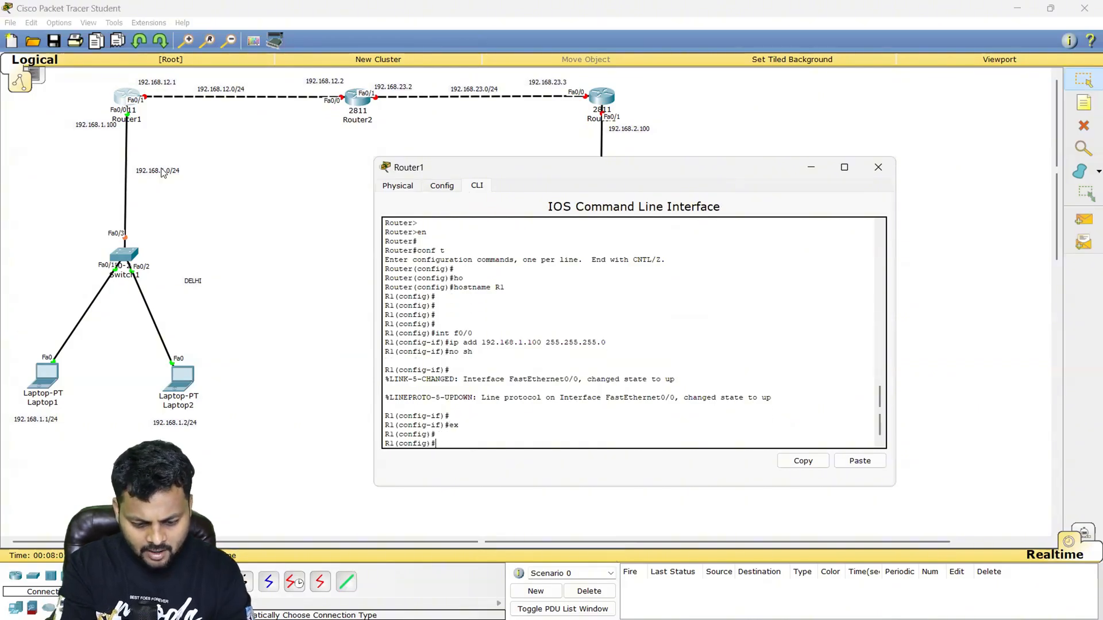
text(int f0/1)
key(Return)
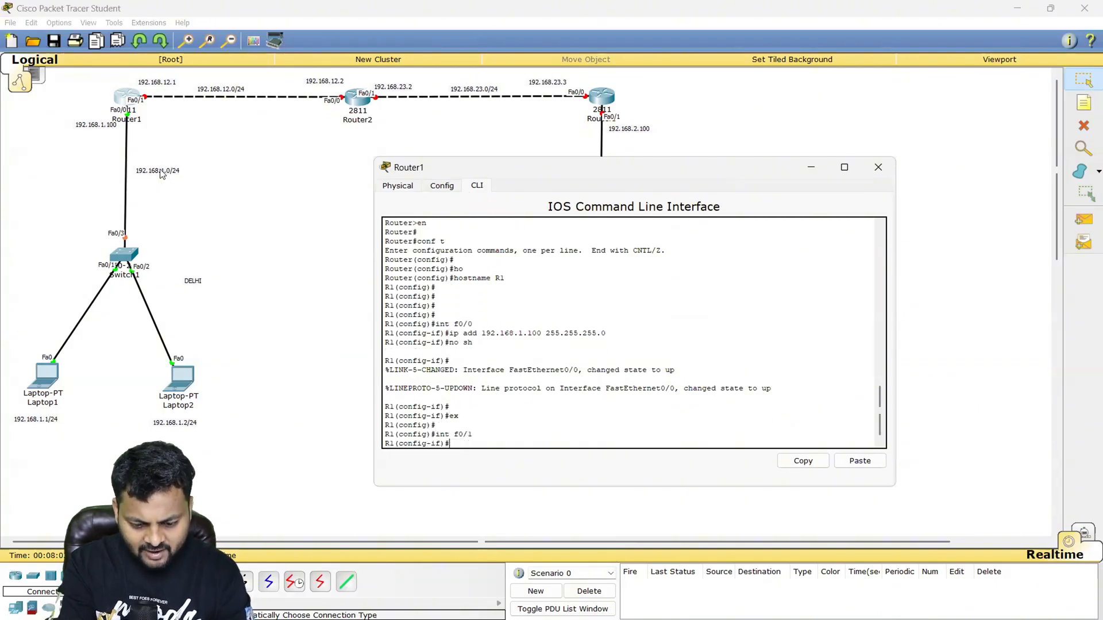
text(ip add 129.168)
key(BackSpace)
key(BackSpace)
key(BackSpace)
key(BackSpace)
key(BackSpace)
key(BackSpace)
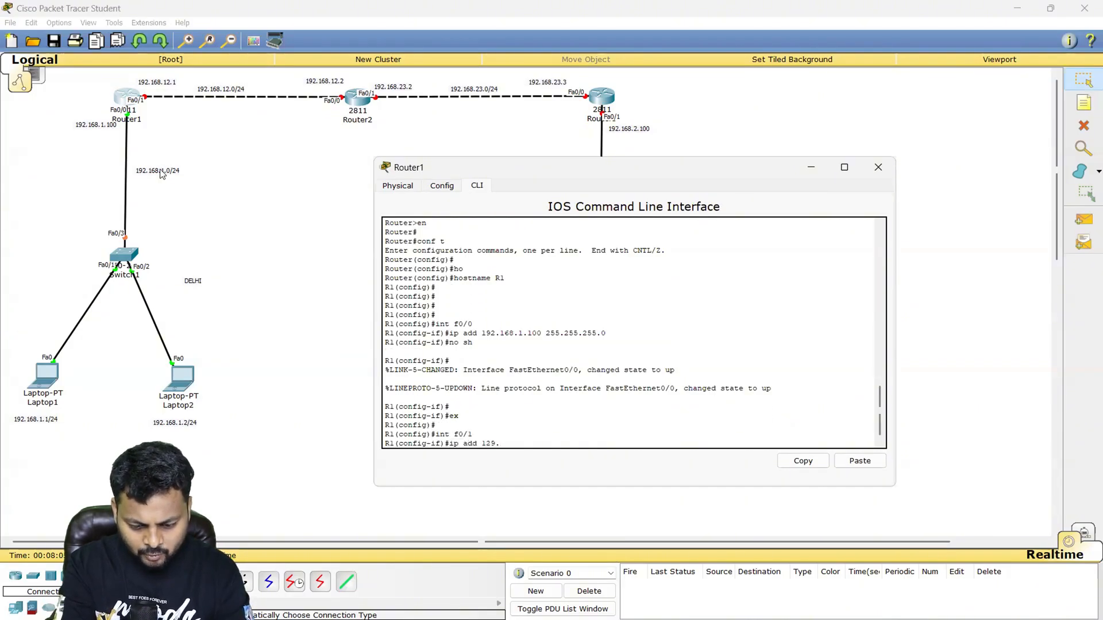
text(92.168.12.1 2)
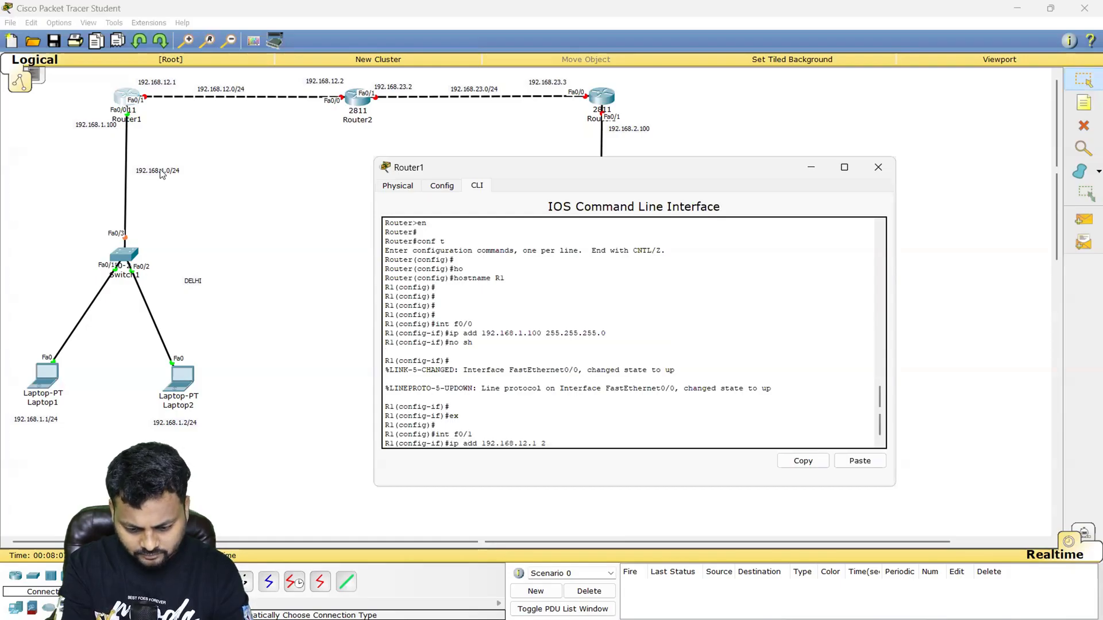
text(55.255.255.0)
key(Return)
text(no sh)
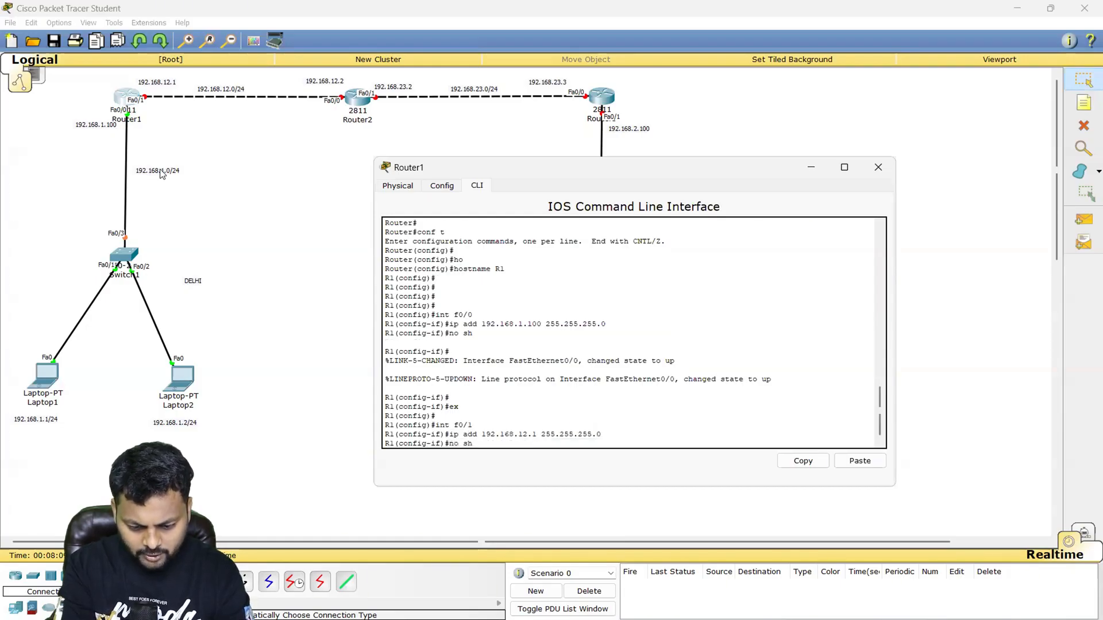
key(Return)
key(Return)
text(ex)
key(Return)
key(Return)
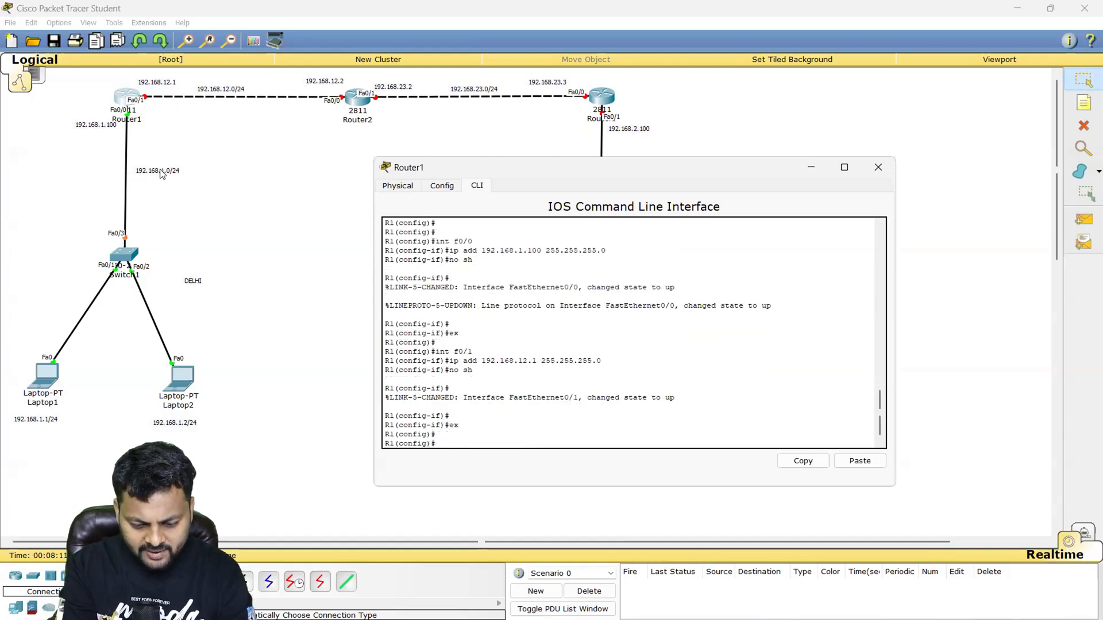
key(Return)
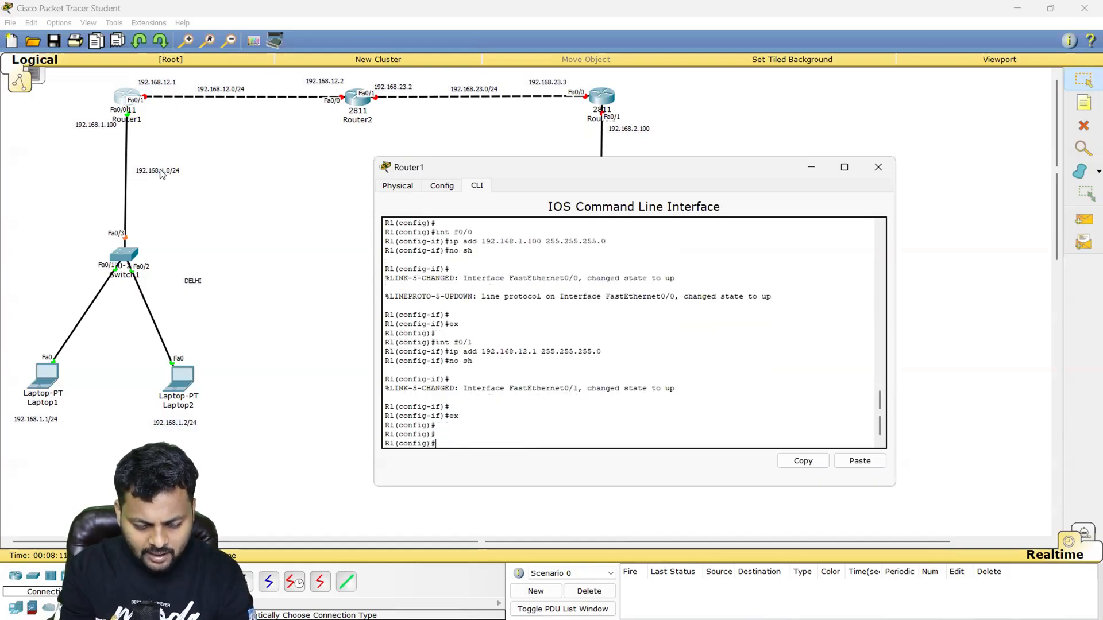
- Open Router2's command line in a widened window and decline the initial configuration dialog
click(356, 109)
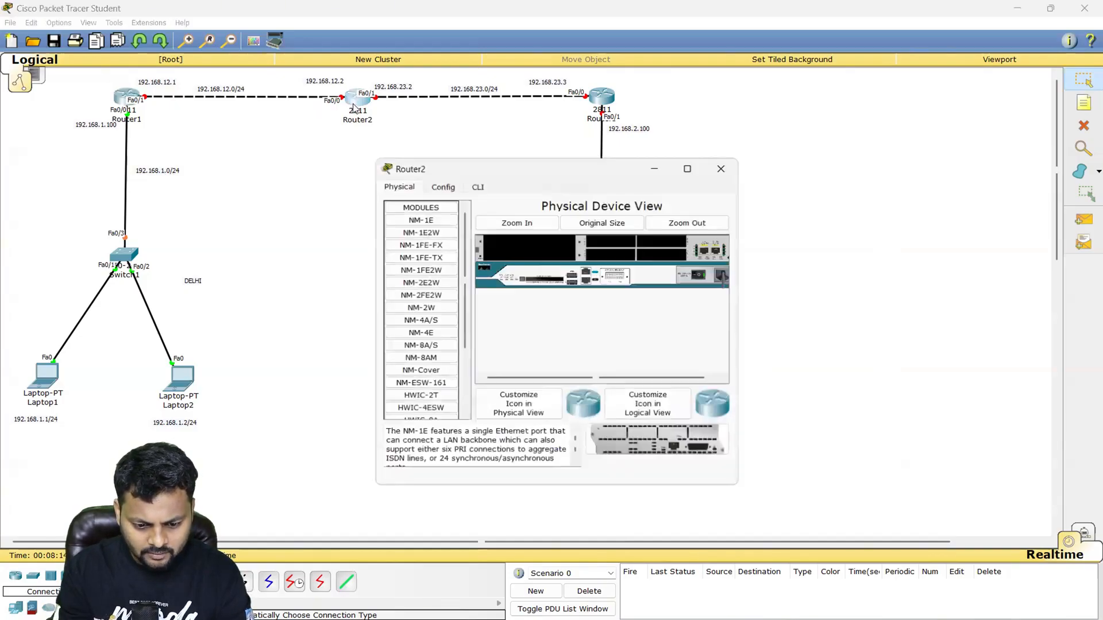
click(477, 185)
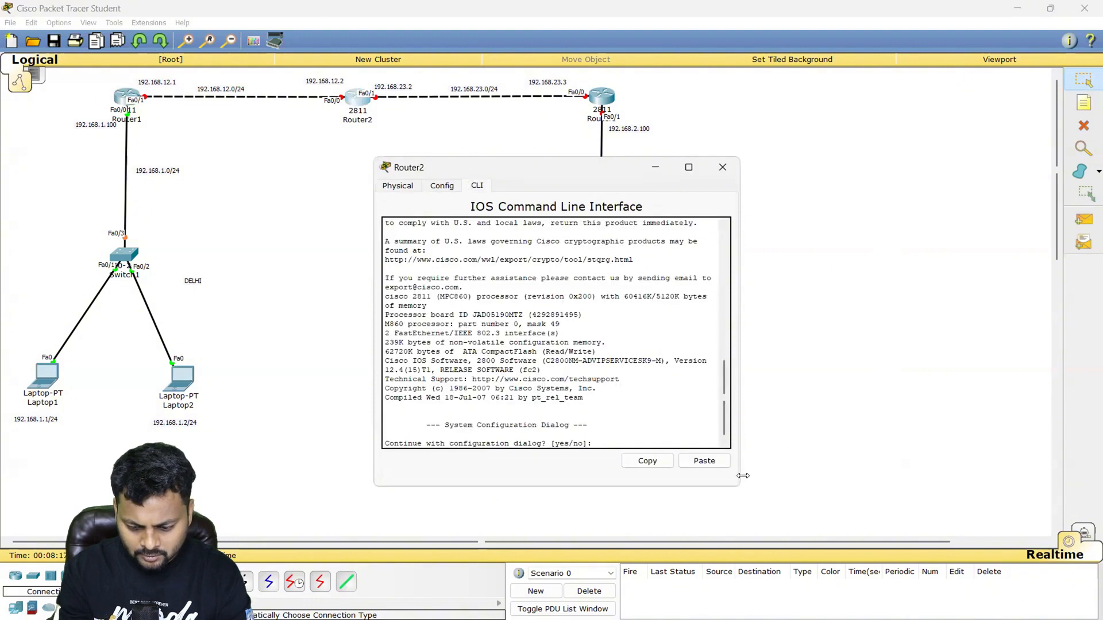
drag(743, 476, 876, 484)
text(no)
key(Return)
key(Return)
key(Return)
key(Return)
key(Return)
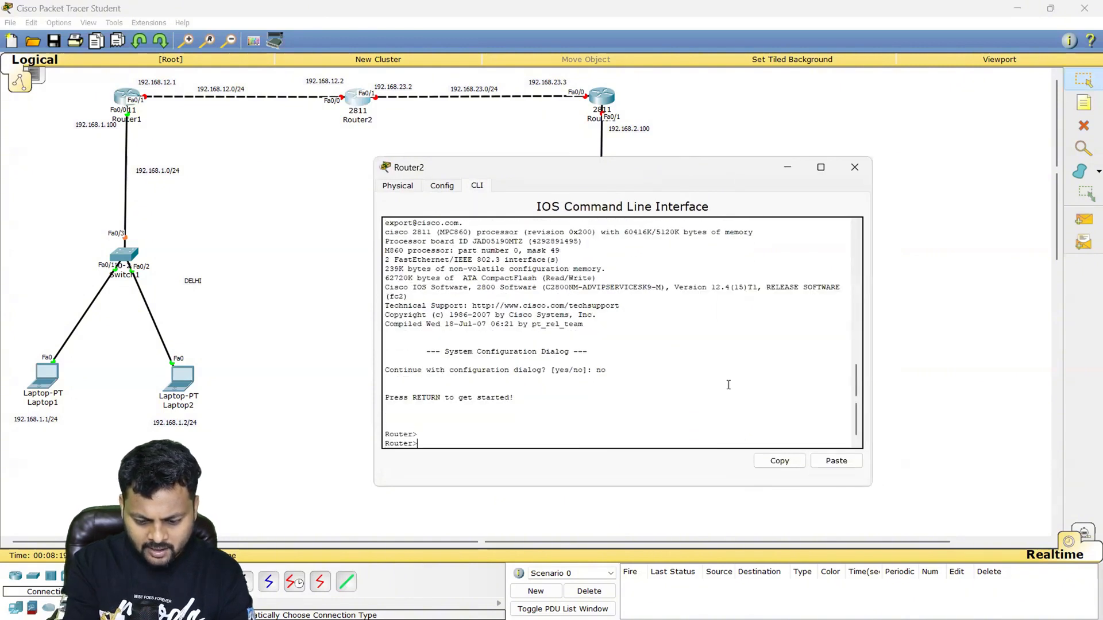
- Enter privileged mode and global configuration mode on Router2
text(en)
key(Return)
text(conf t)
key(Return)
- Set Router2's hostname to R2
key(Return)
key(Return)
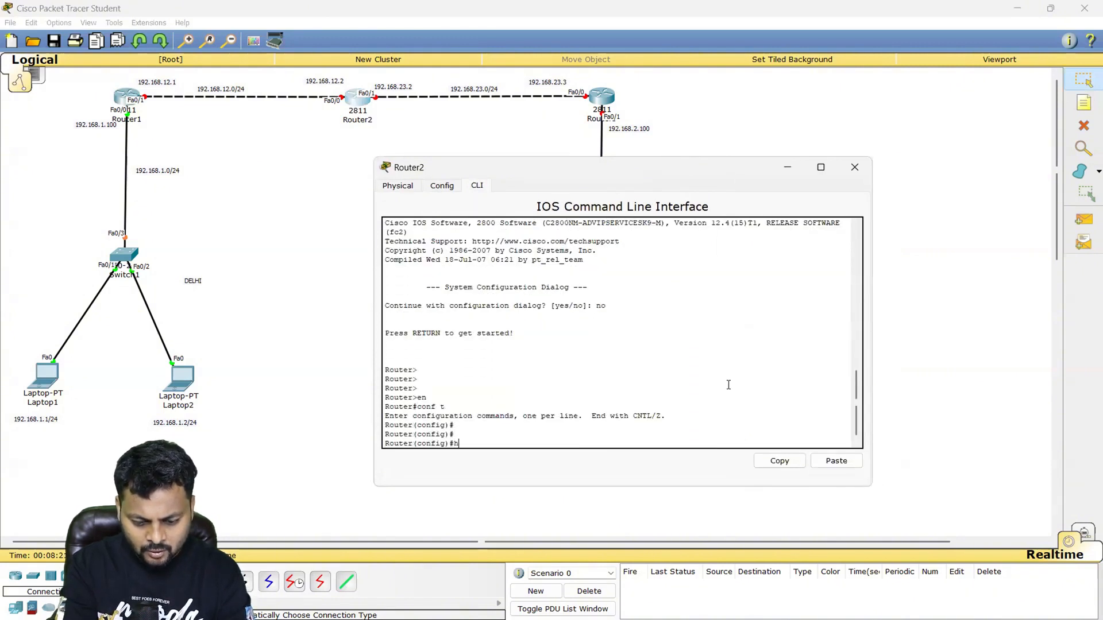
text(ho)
key(Tab)
text(R2)
- Assign 192.168.12.2 with mask 255.255.255.0 to R2's interface f0/0 and enable the interface
key(Return)
key(Return)
text(i)
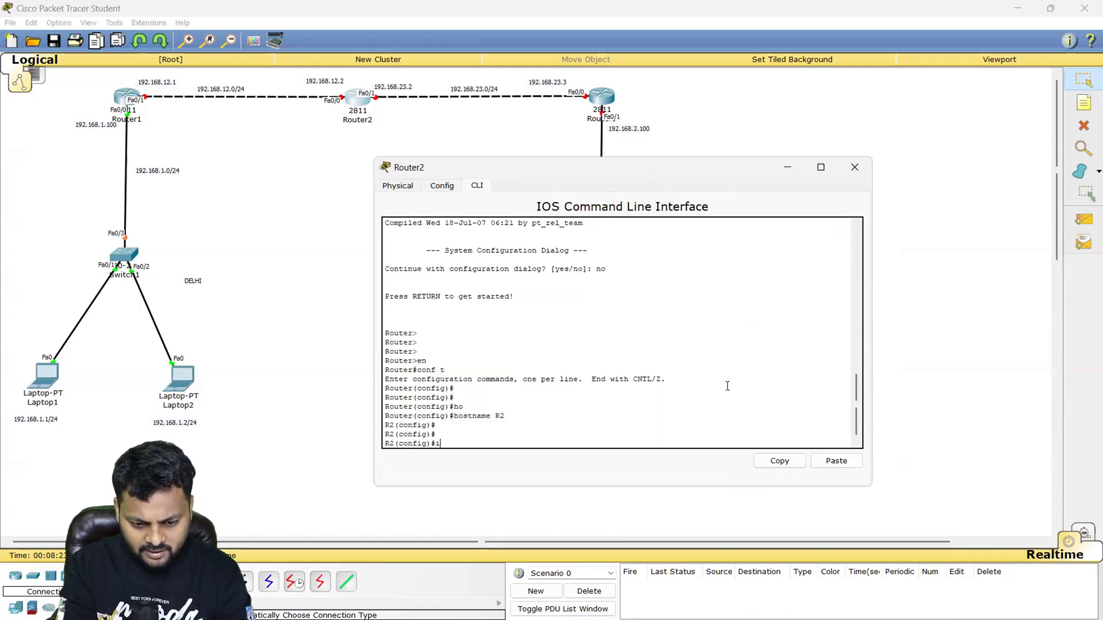
text(nt f0/0/)
key(Return)
text(ip add 192.)
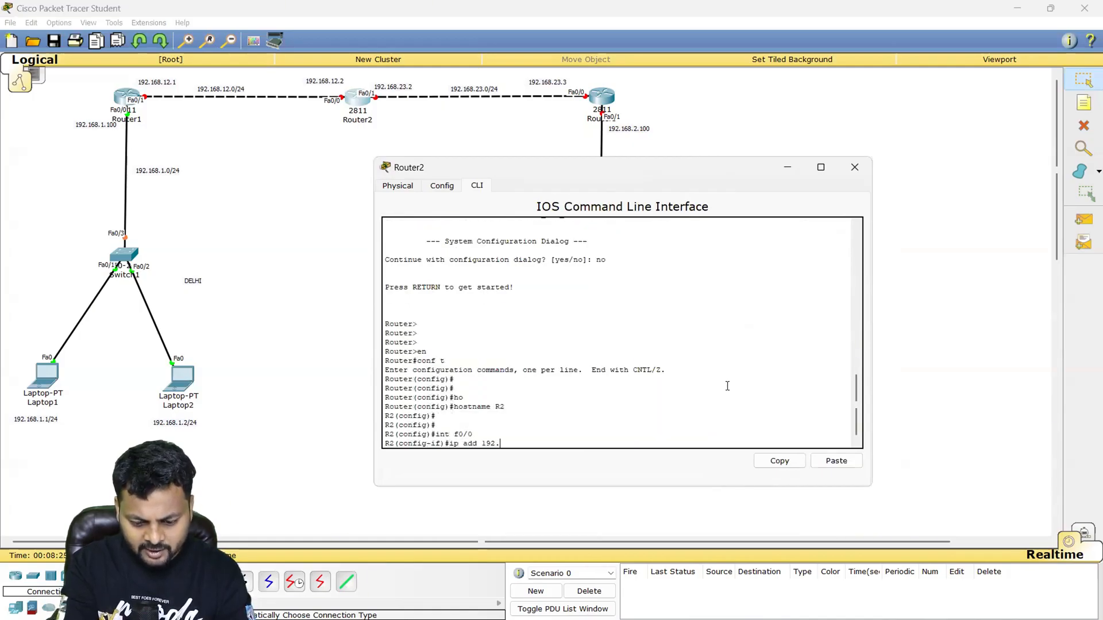
text(168.12.2 255.255.255.0)
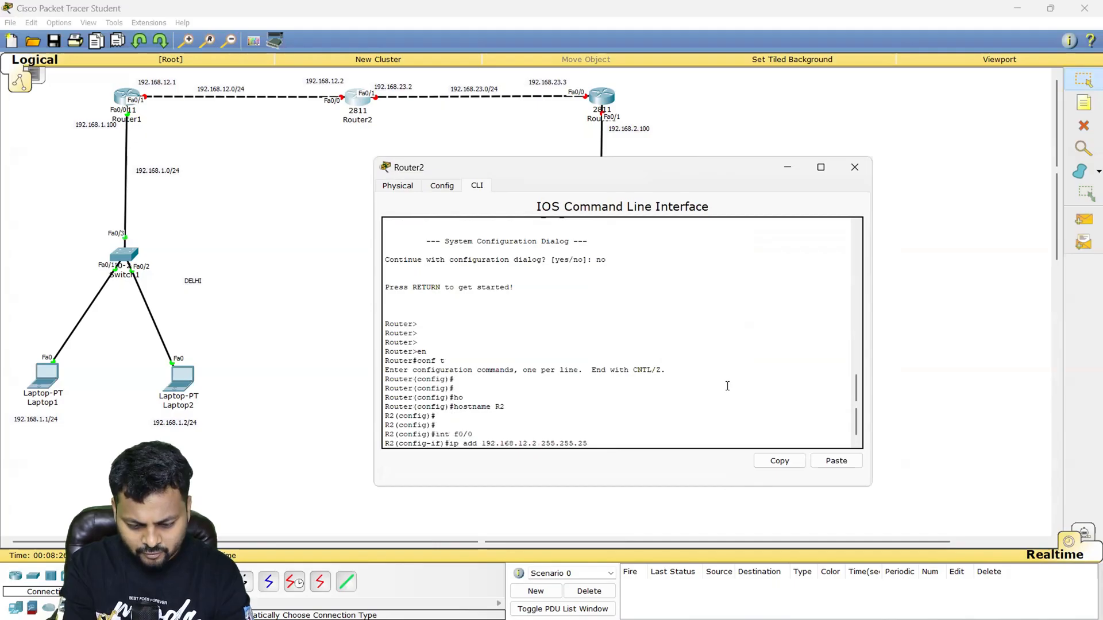
key(Return)
text(no sh)
key(Return)
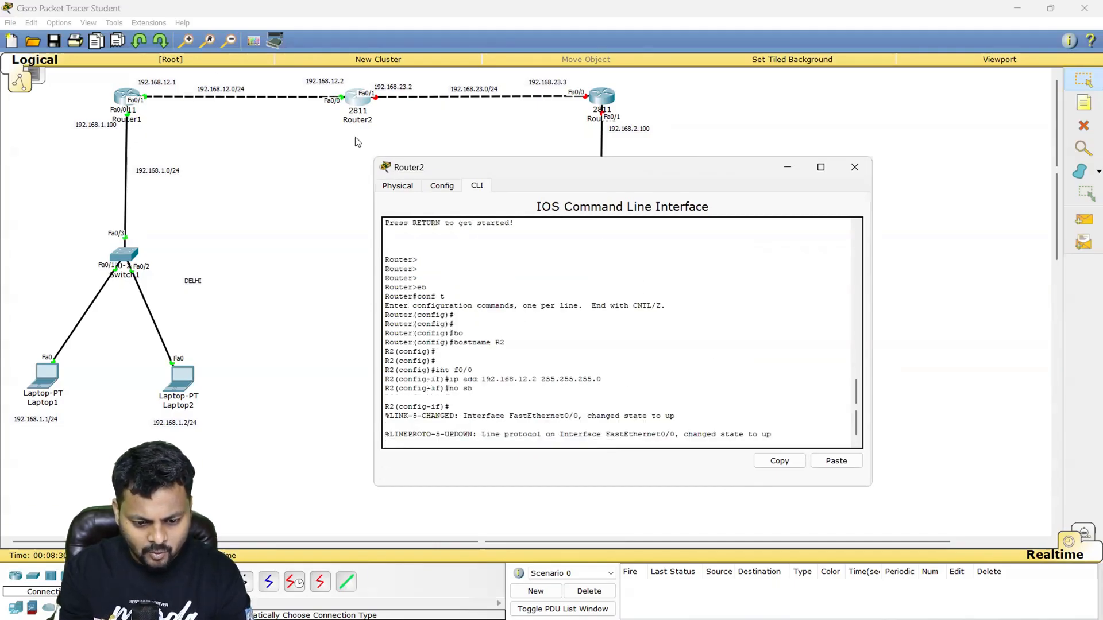
key(Return)
key(Return)
key(Return)
- Assign 192.168.23.2 with mask 255.255.255.0 to R2's interface f0/1 and enable the interface
text(int f0/1)
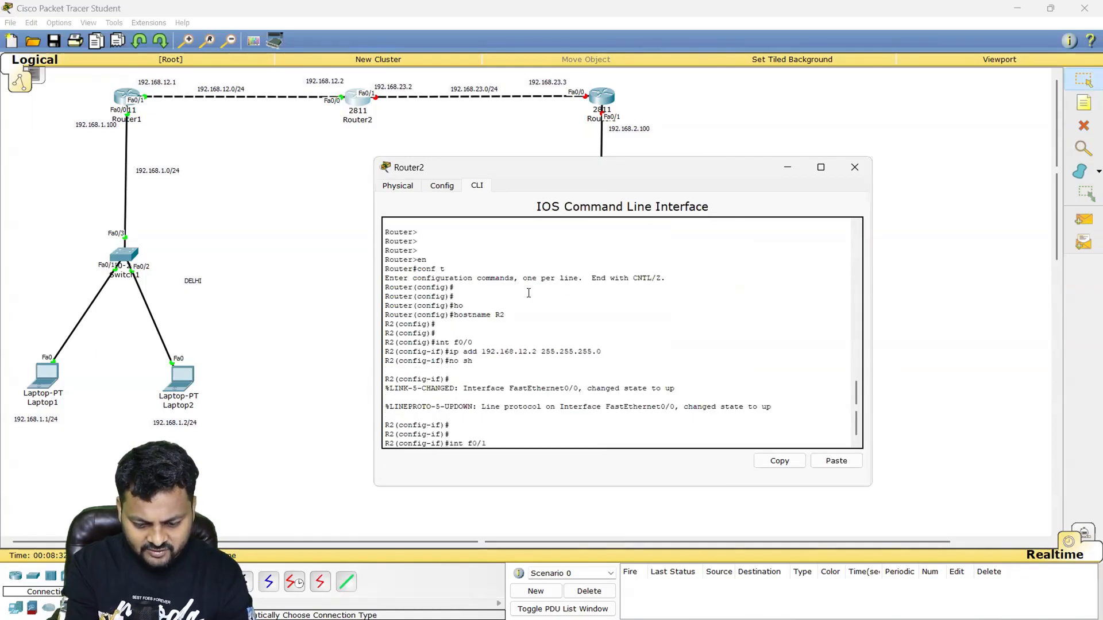
key(Return)
text(ip add 192.168.23.2)
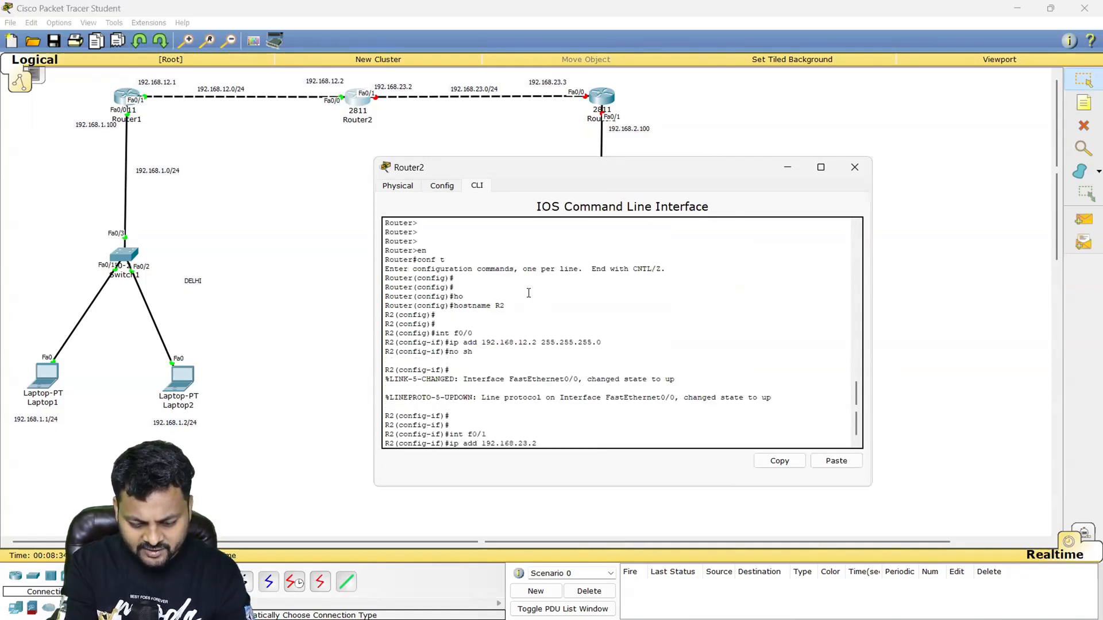
text( 255.255.255.0)
key(Return)
text(no sh)
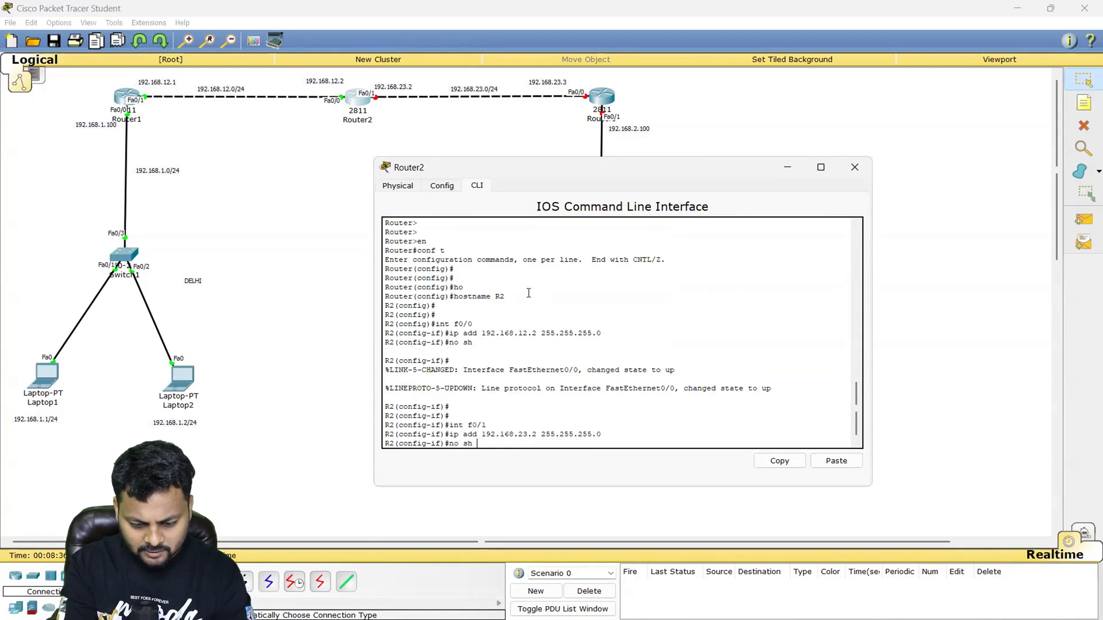
key(Return)
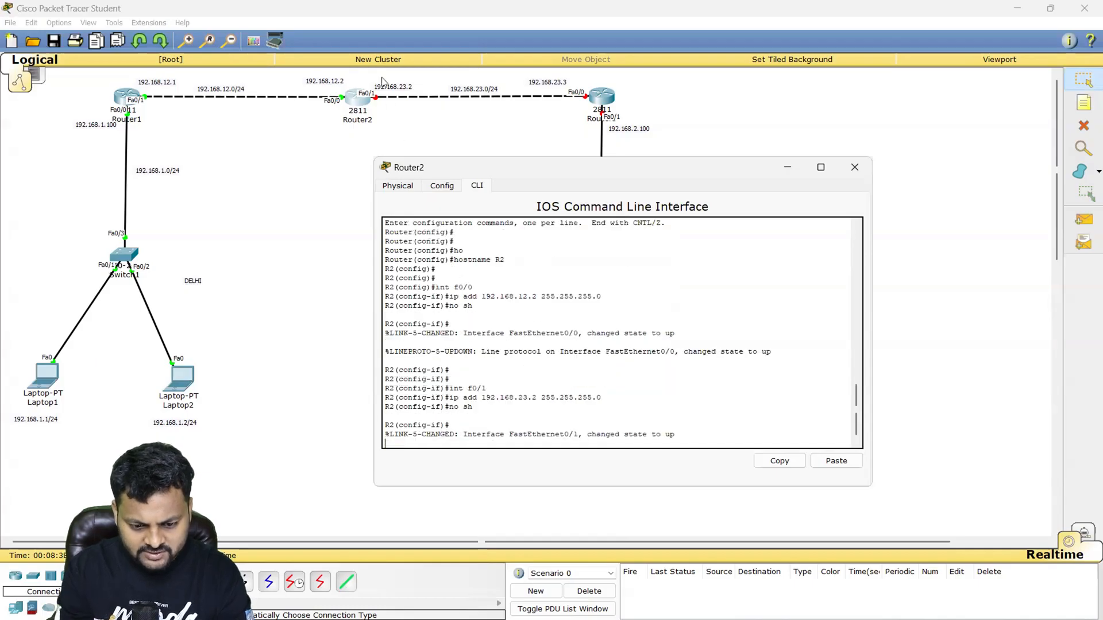
key(Return)
key(Return)
key(Return)
key(Return)
- Leave configuration mode on R2 and check the address and protocol status of its interfaces with show ip int brief
text(e)
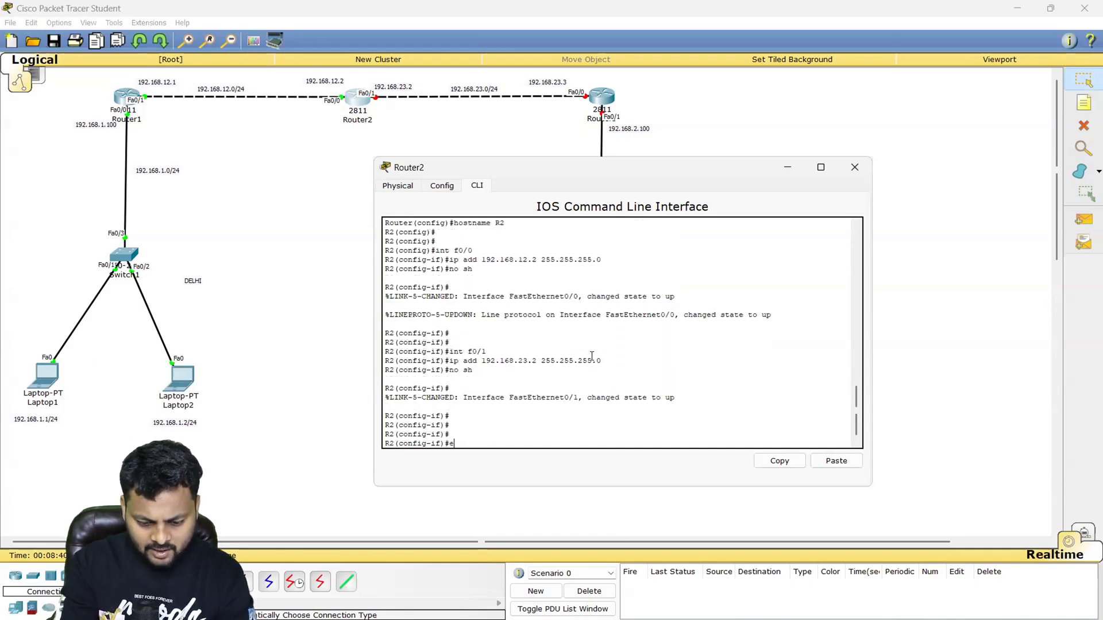
text(end)
key(Return)
text(sh)
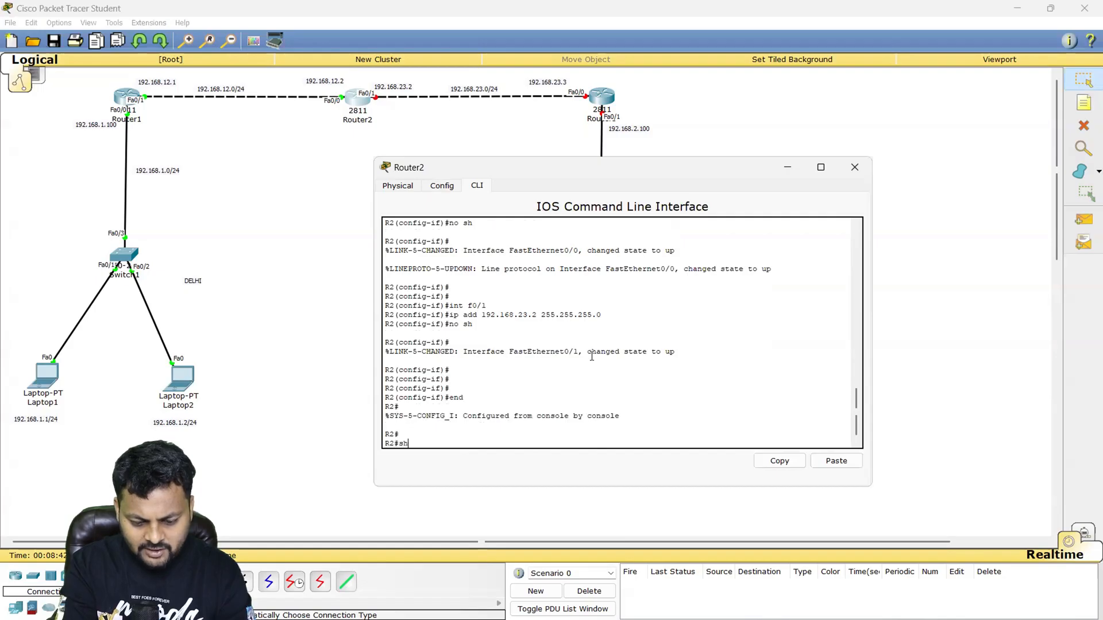
text(ow ip int b)
key(Tab)
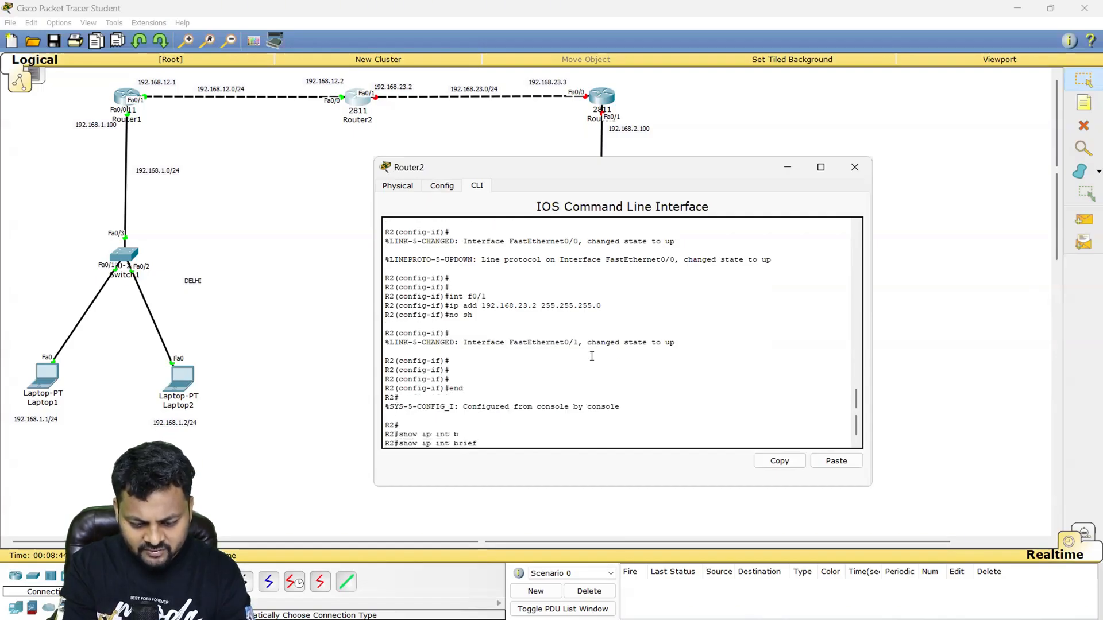
key(Return)
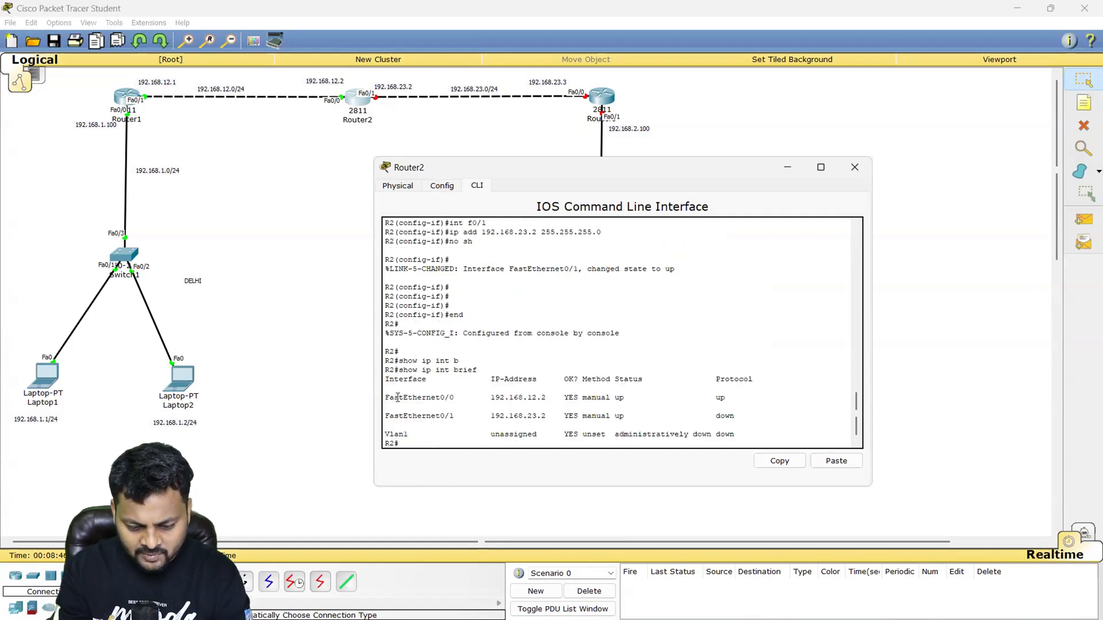
drag(394, 397, 753, 422)
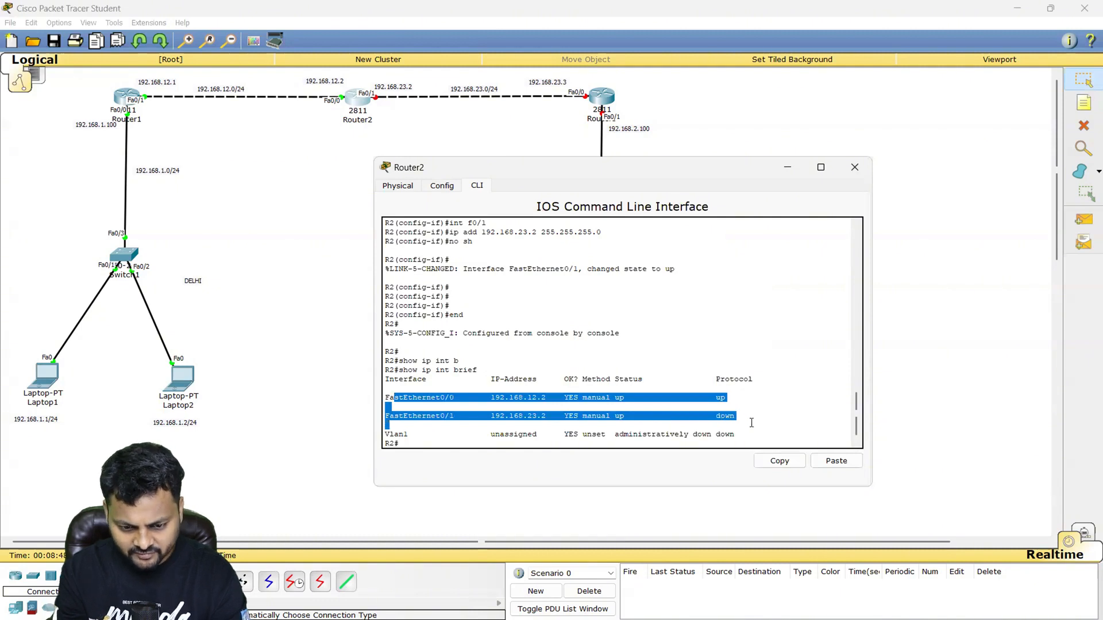
double_click(724, 416)
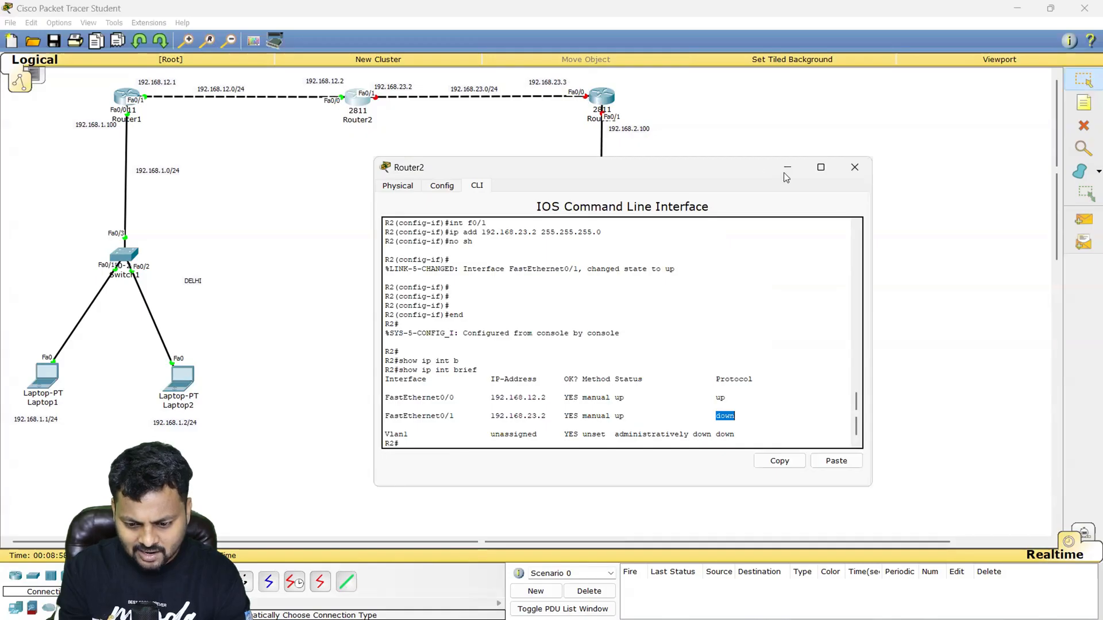
- Open Router3's command line in a widened window and decline the initial configuration dialog
click(602, 97)
click(477, 186)
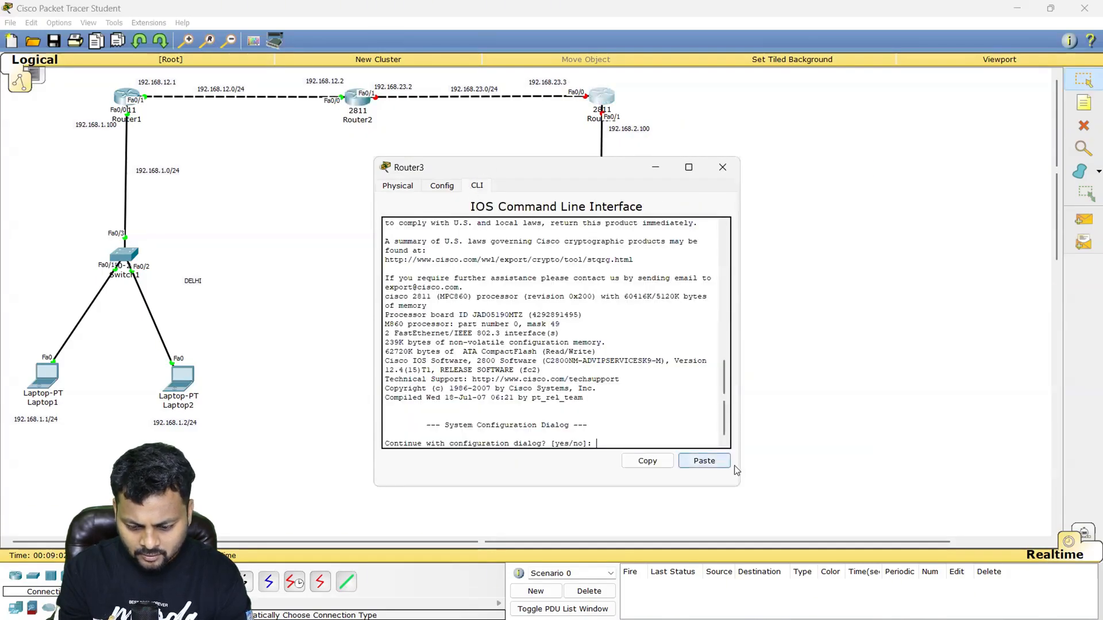
drag(742, 461, 901, 450)
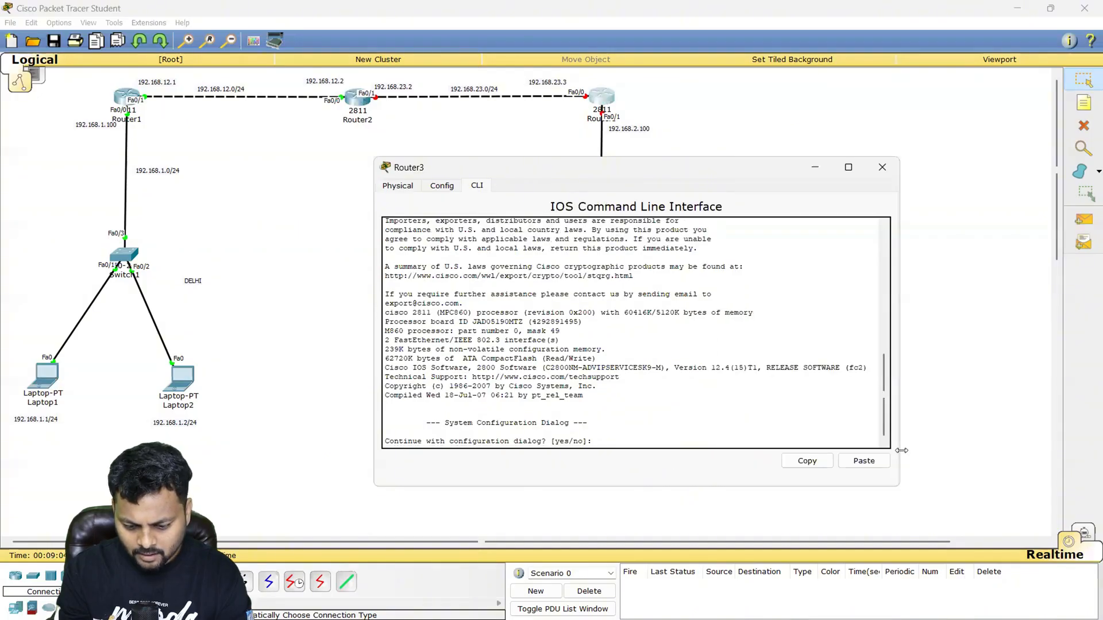
key(Return)
key(Return)
key(Return)
text(no)
key(Return)
key(Return)
key(Return)
- Enter privileged mode and global configuration mode on Router3 and set its hostname to R3
text(en)
key(Return)
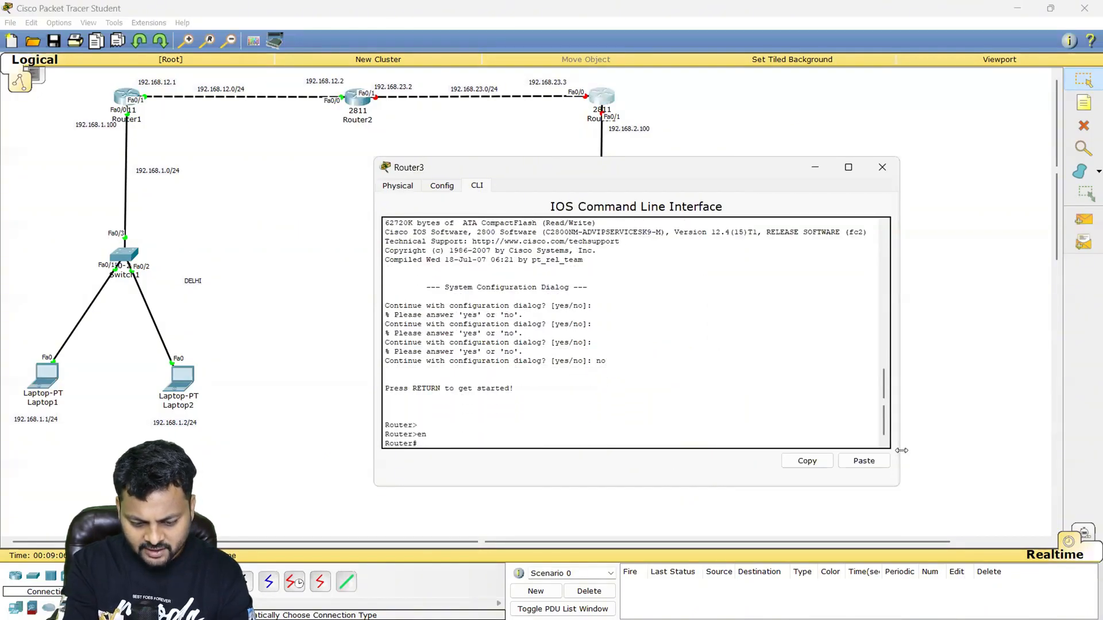
text(con ft)
key(Return)
text(conf t)
key(Return)
text(ho)
key(Tab)
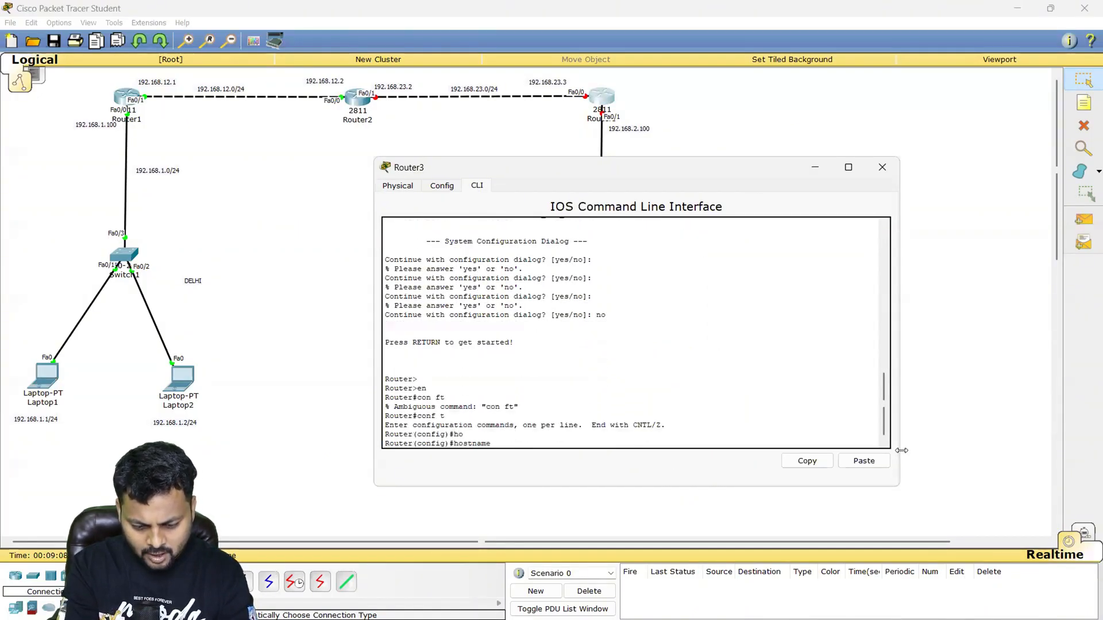
text(R3)
key(Return)
key(Return)
- Assign 192.168.23.3 with mask 255.255.255.0 to R3's interface f0/0 and enable the interface
text(int f0/0)
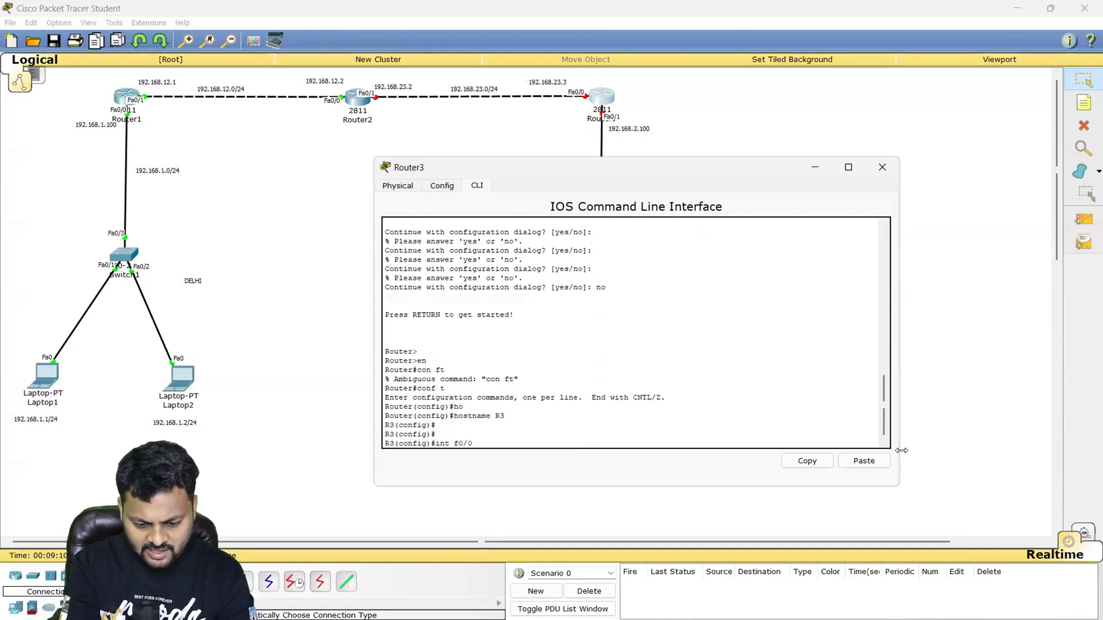
key(Return)
text(ip add 192.168.23.)
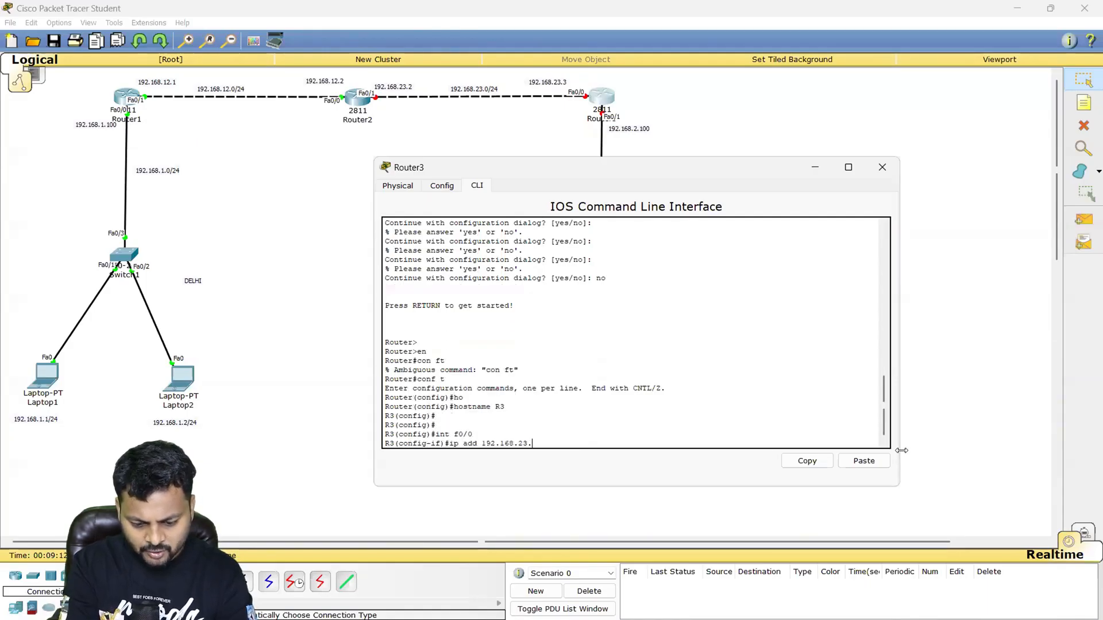
text(3 255.255.255.0)
key(Return)
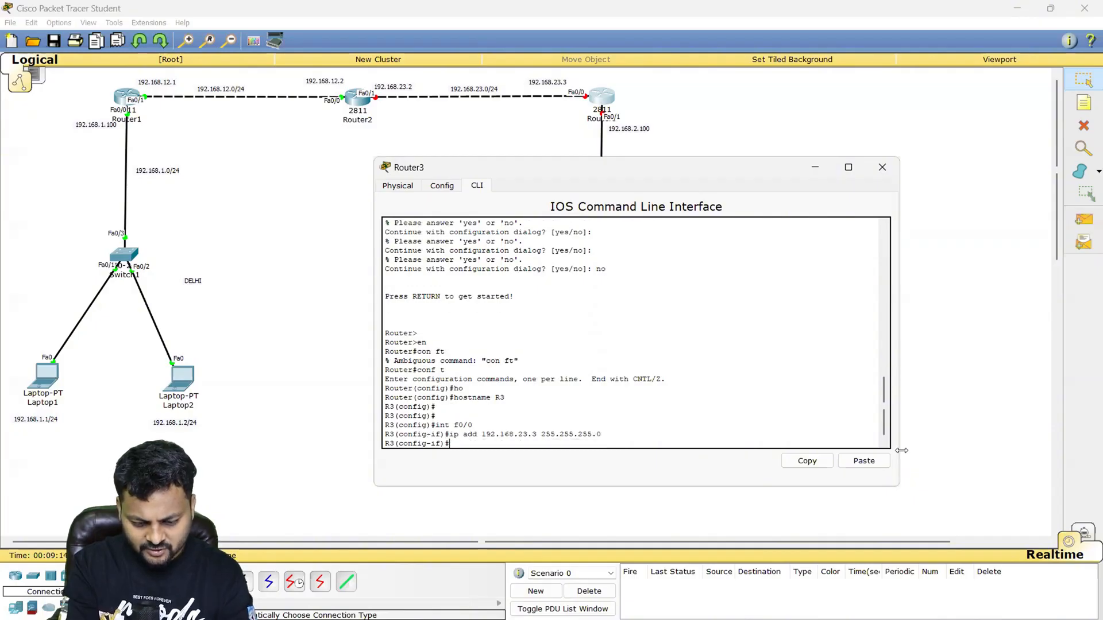
text(no sh)
key(Tab)
key(Return)
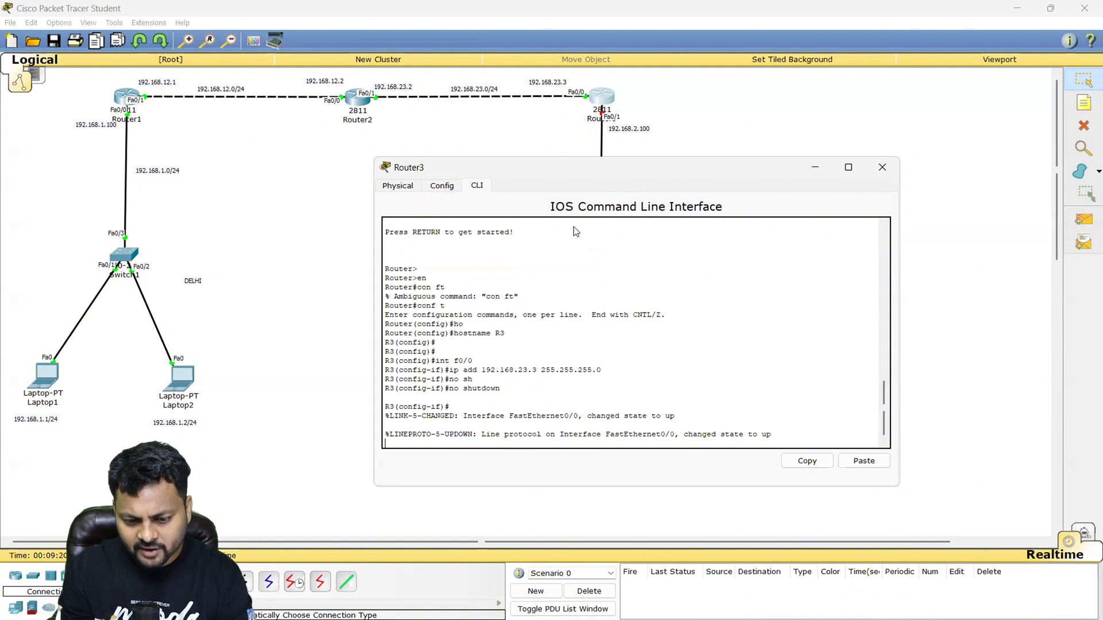
click(586, 309)
key(Return)
key(Return)
- Assign 192.168.2.100 with mask 255.255.255.0 to R3's interface f0/1, enable the interface and return to global configuration mode
text(int f0/1)
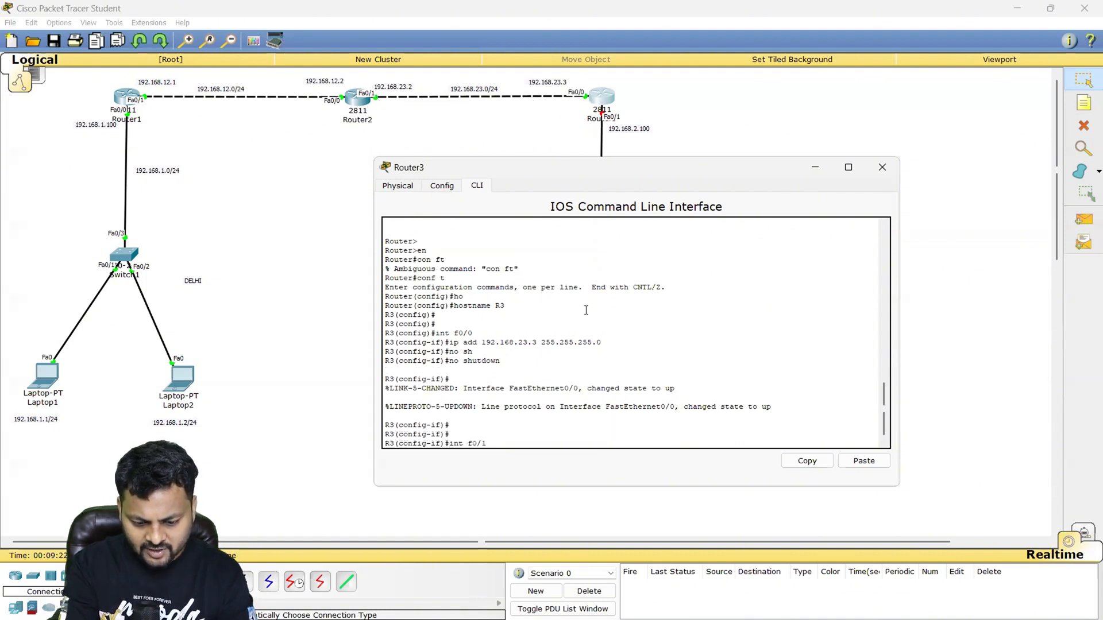
key(Return)
text(ip add 192.168)
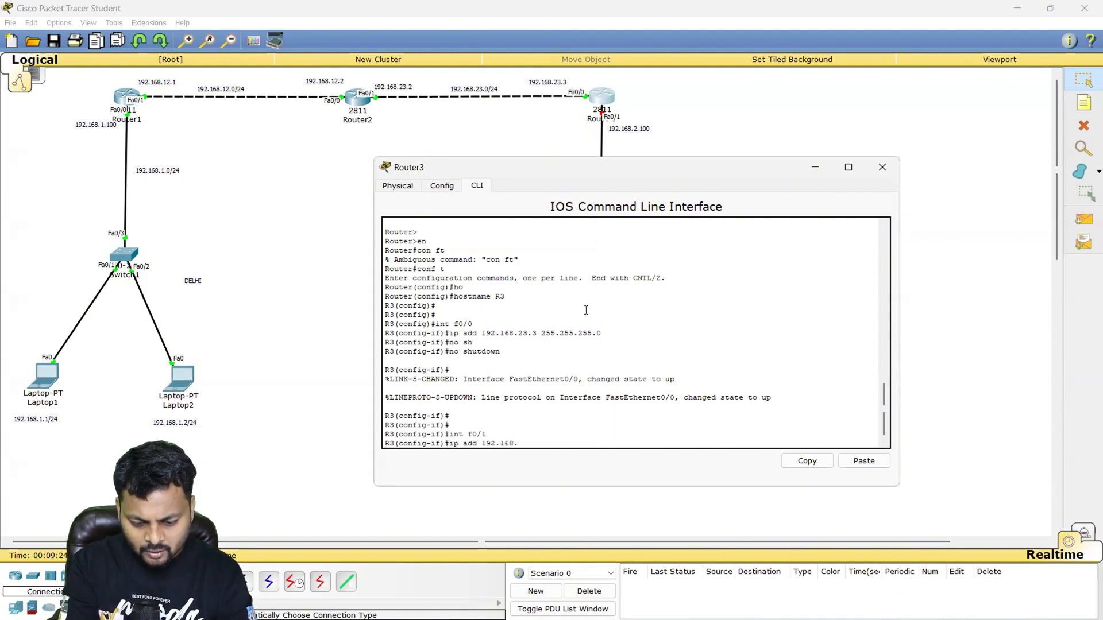
text(.2.100 255.)
key(BackSpace)
key(BackSpace)
text(2.100 255)
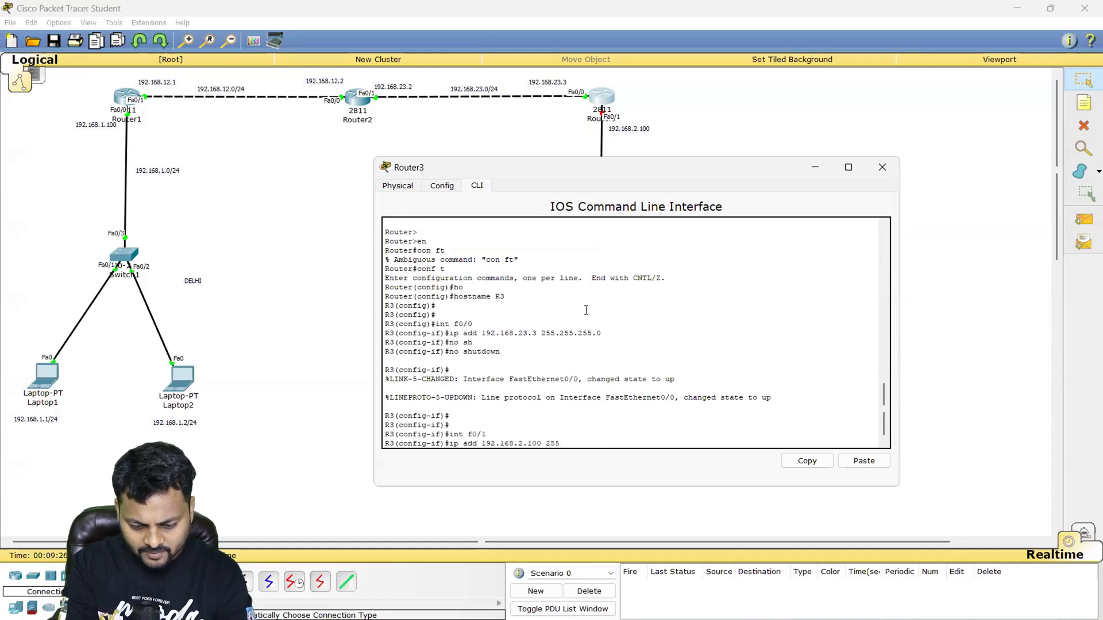
text(.255.255.0)
key(Return)
text(no sh)
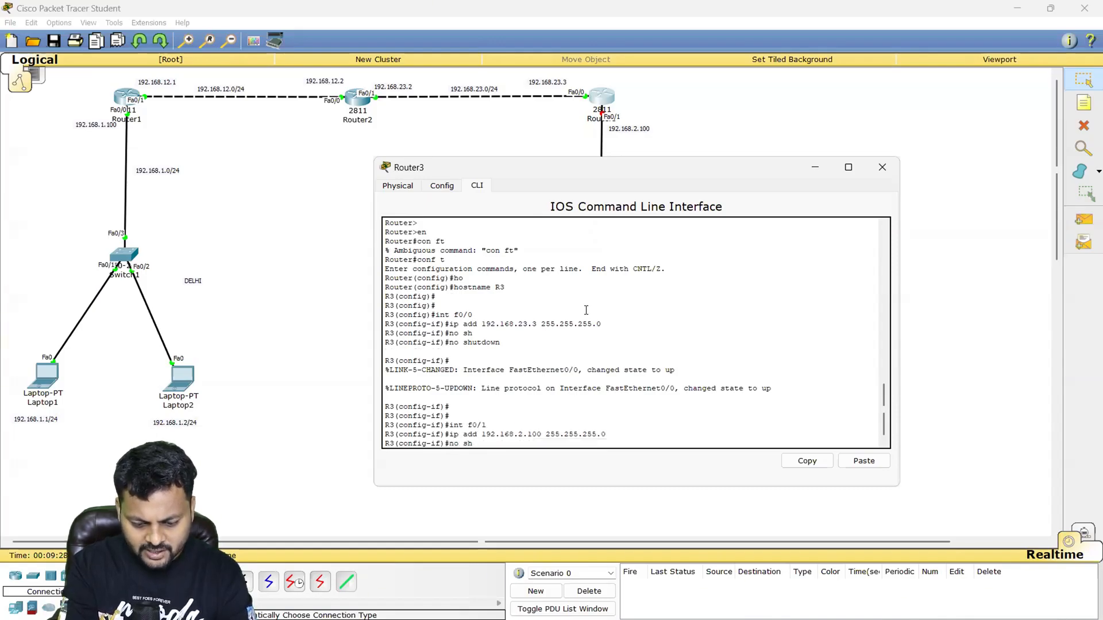
key(Return)
text(ex)
key(Return)
key(Return)
key(Return)
key(Return)
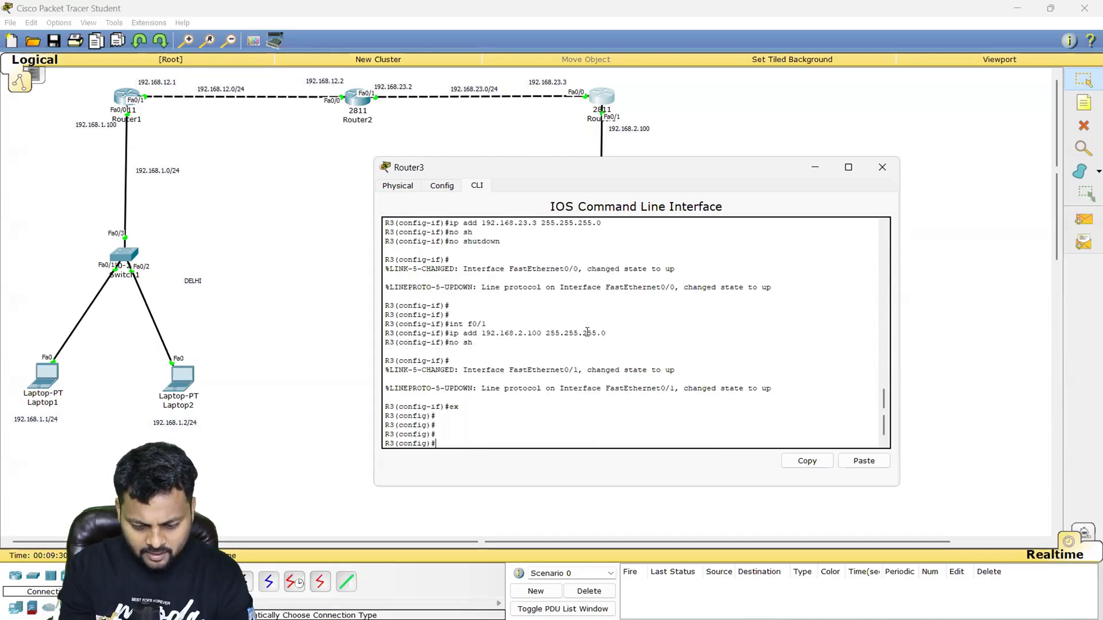
- Try to run show ip int br on R3 directly from global configuration mode
text(show)
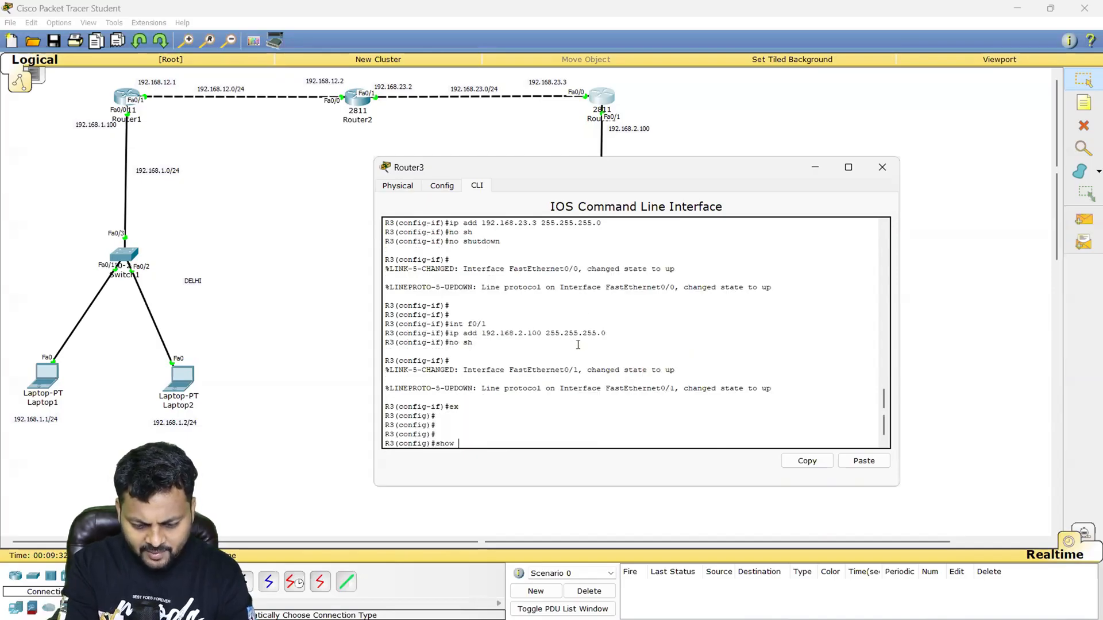
text( ip int br)
key(Return)
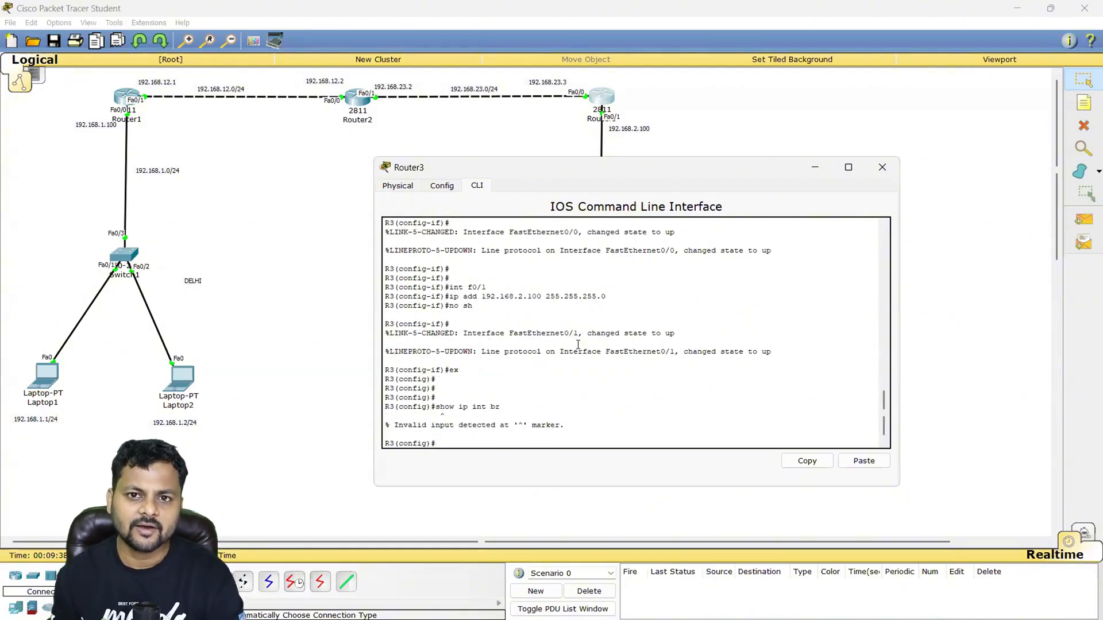
text(\)
key(Return)
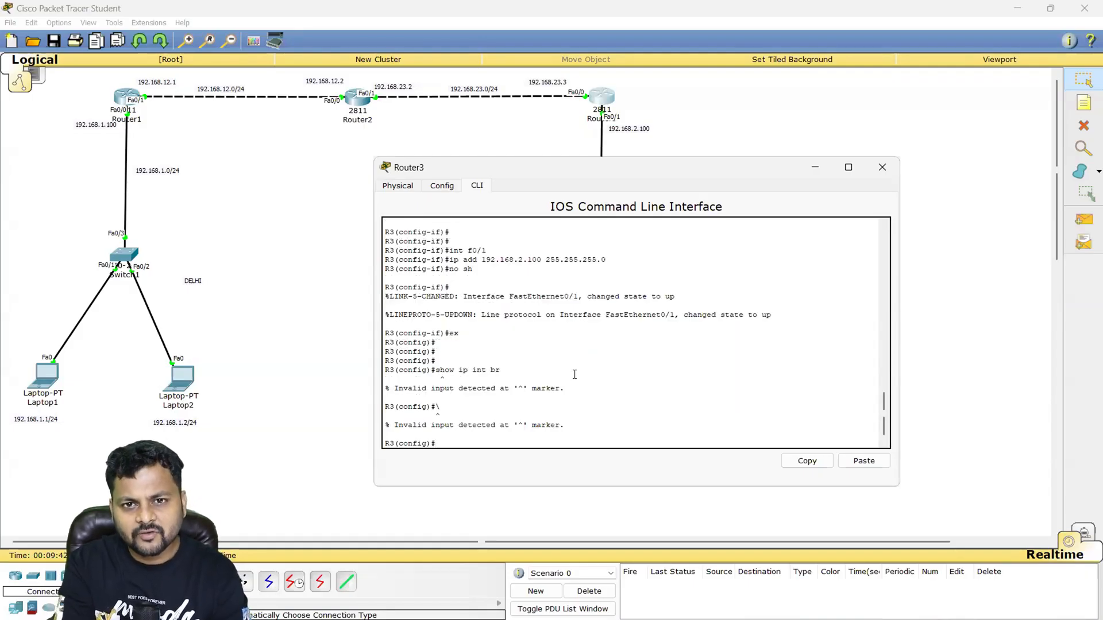
- Check R3's interface addresses and status from global configuration mode with do show ip int br
text(do)
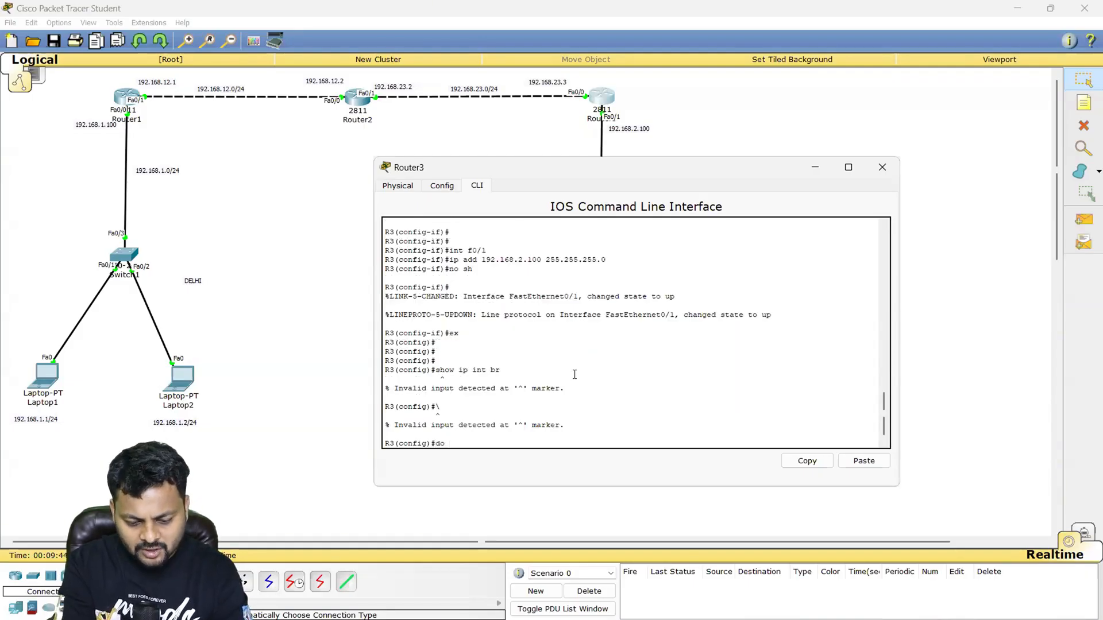
text( show ip int br)
key(Return)
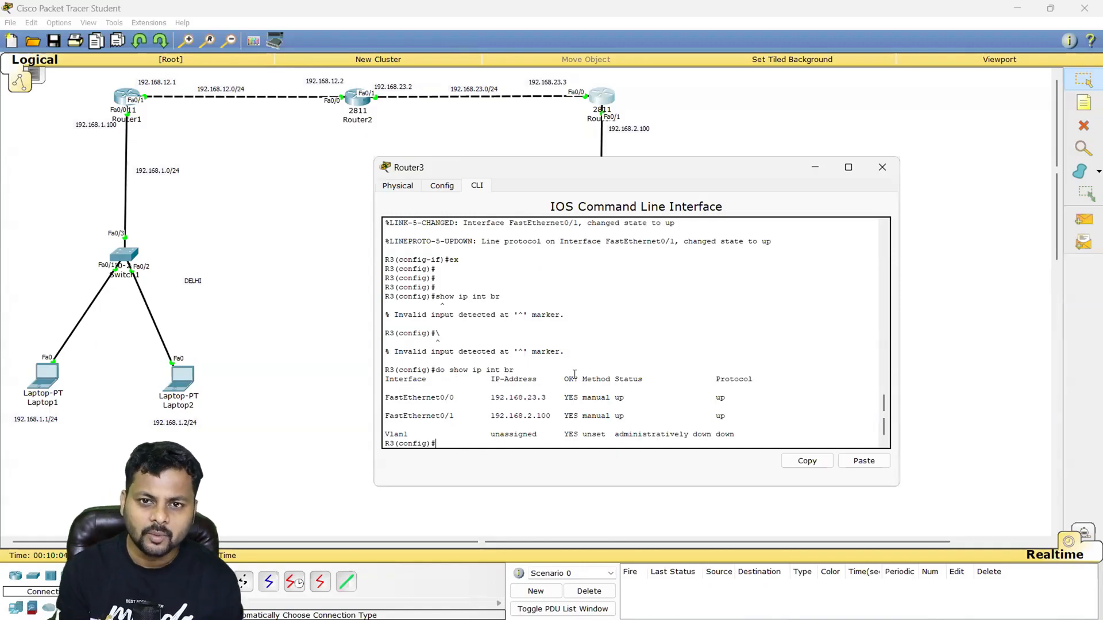
key(Return)
key(Return)
key(Return)
key(Return)
key(Return)
key(Return)
key(Return)
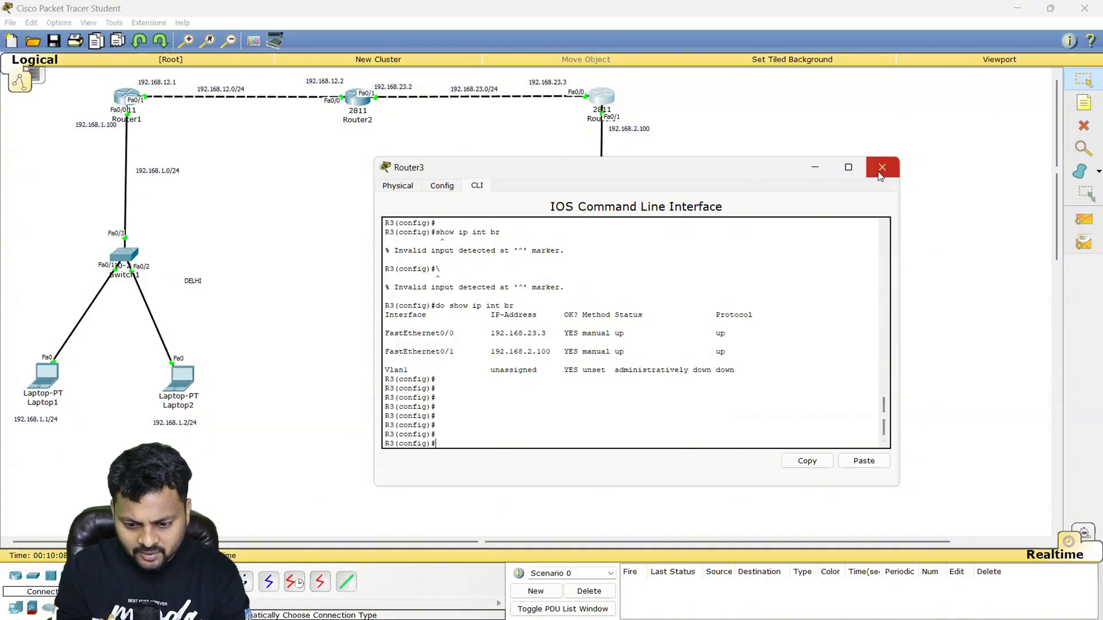
- Dismiss Router3's window and reopen Router1's command line
click(818, 169)
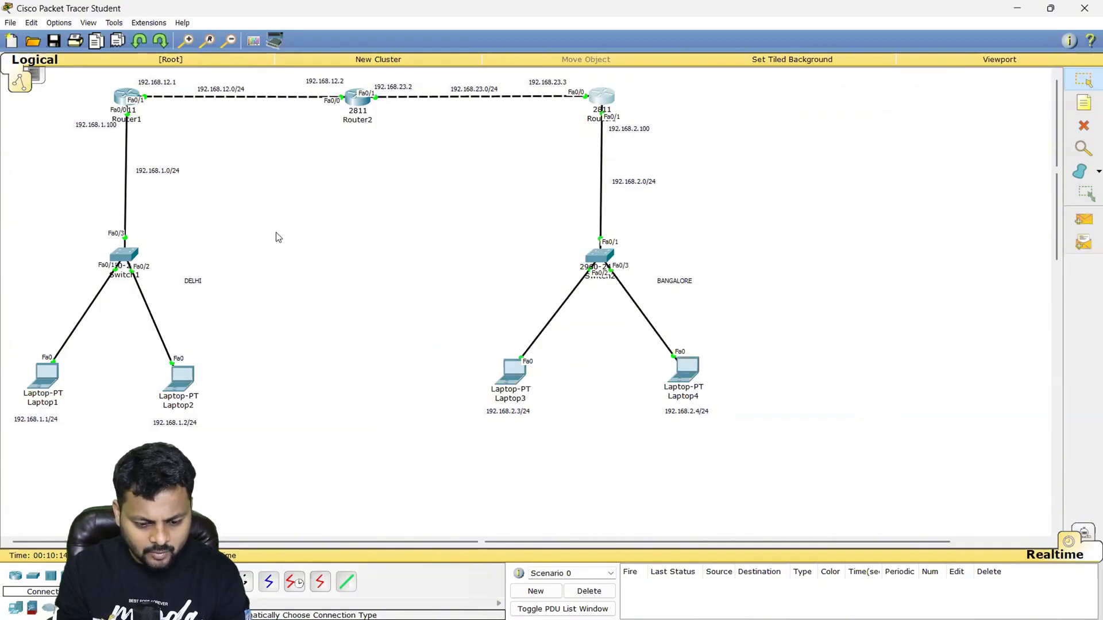
click(124, 109)
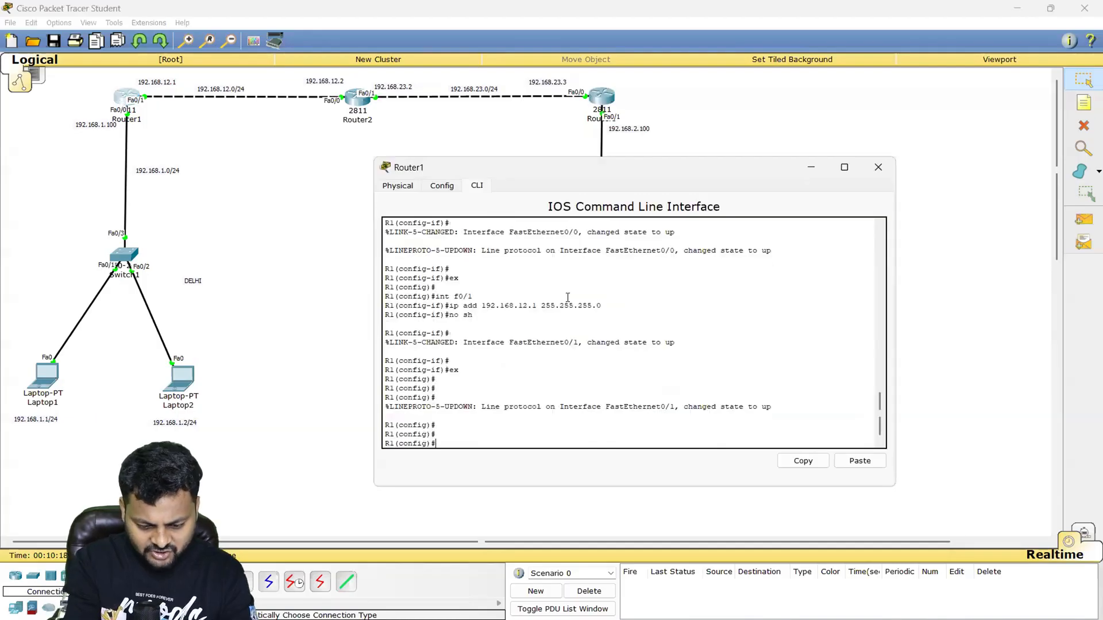
- List the routing protocols available on R1 with router ? and highlight the EIGRP entry
text(rou)
key(Tab)
text(ei)
key(Tab)
key(BackSpace)
key(BackSpace)
key(BackSpace)
key(BackSpace)
key(BackSpace)
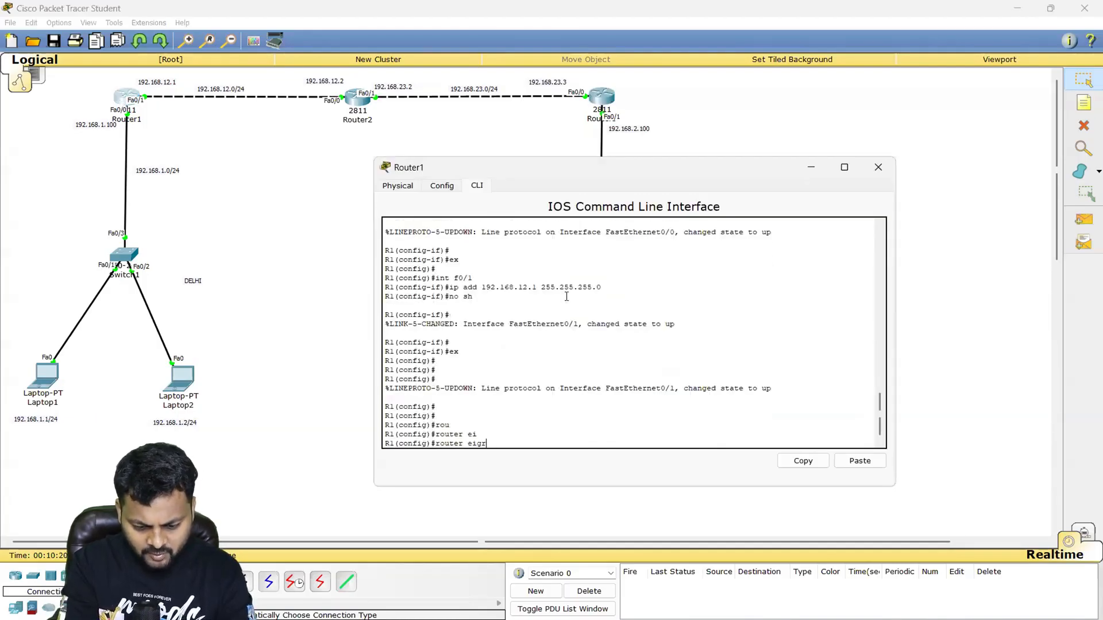
key(BackSpace)
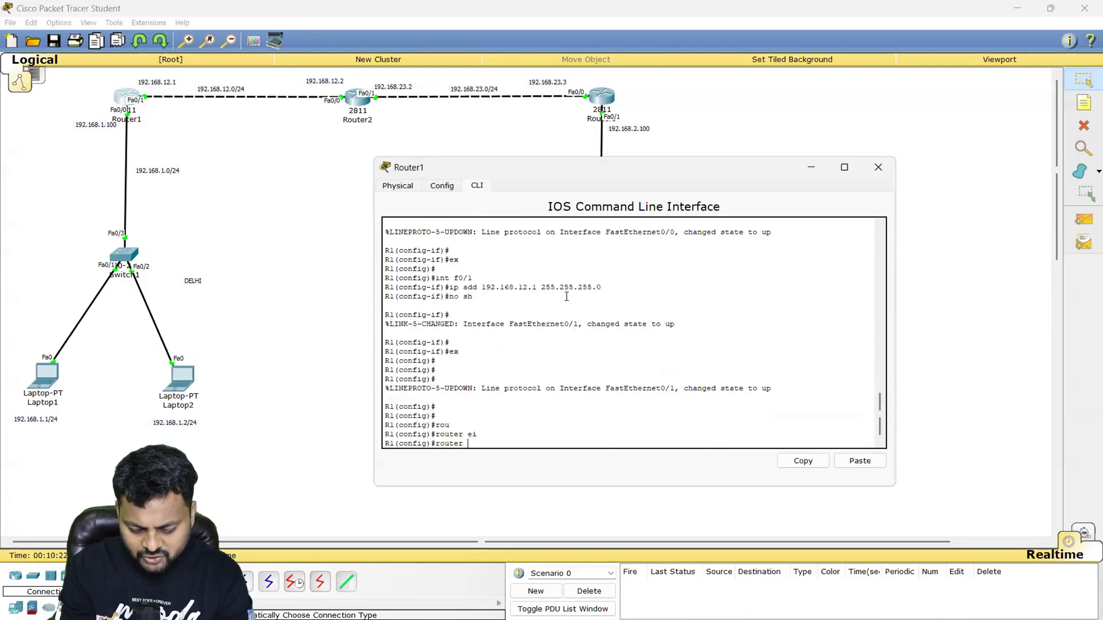
text(?)
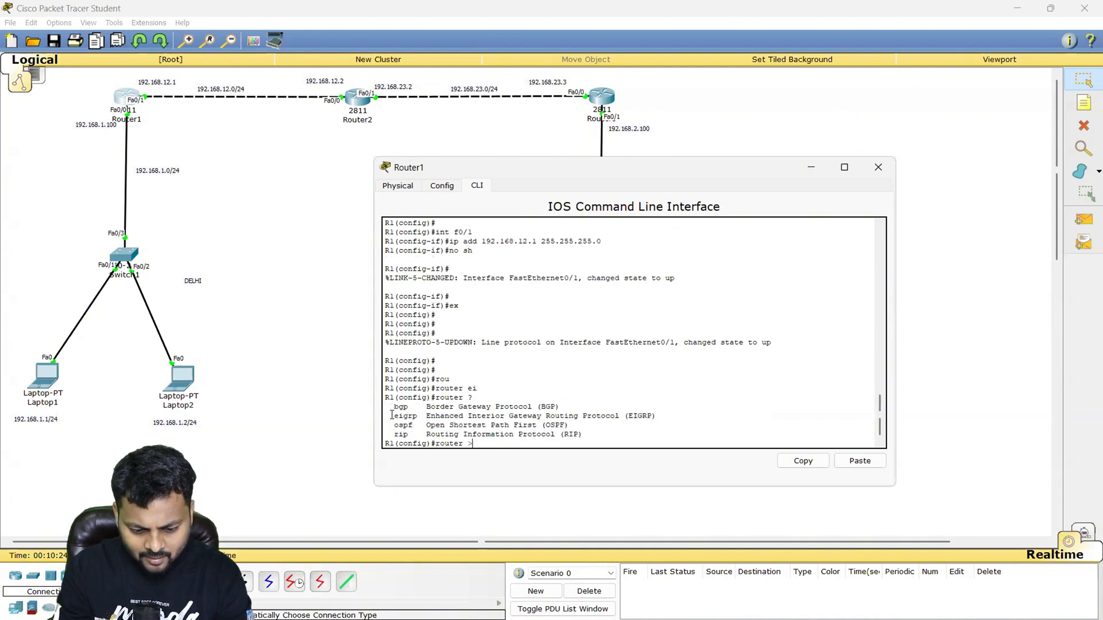
drag(390, 416, 669, 417)
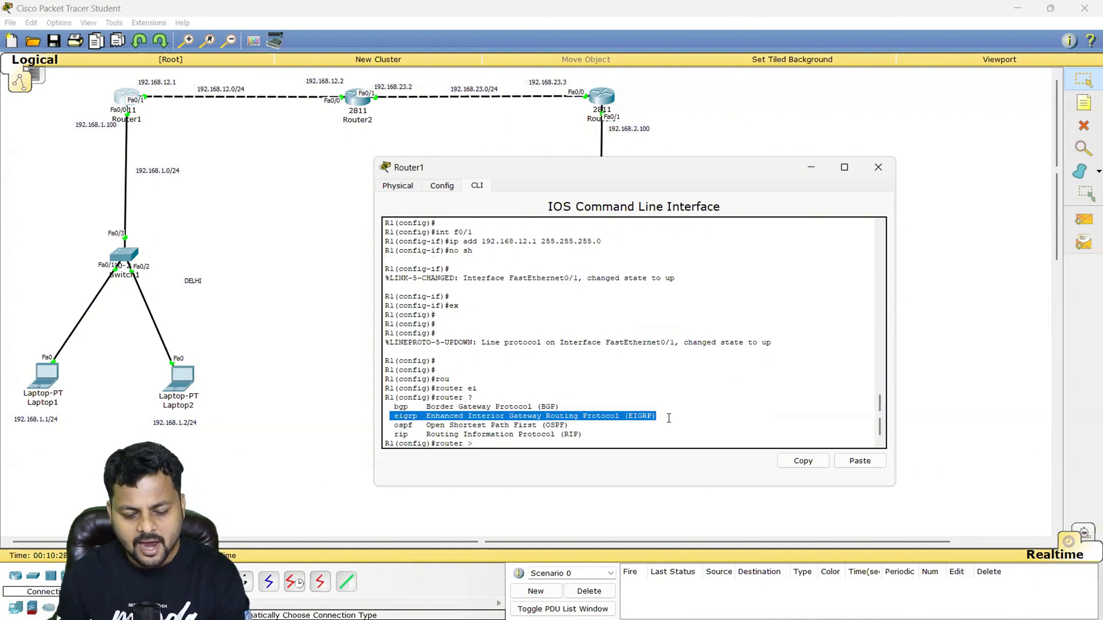
click(669, 417)
- Check the options of router eigrp on R1 and start EIGRP with autonomous system number 1
text(ei)
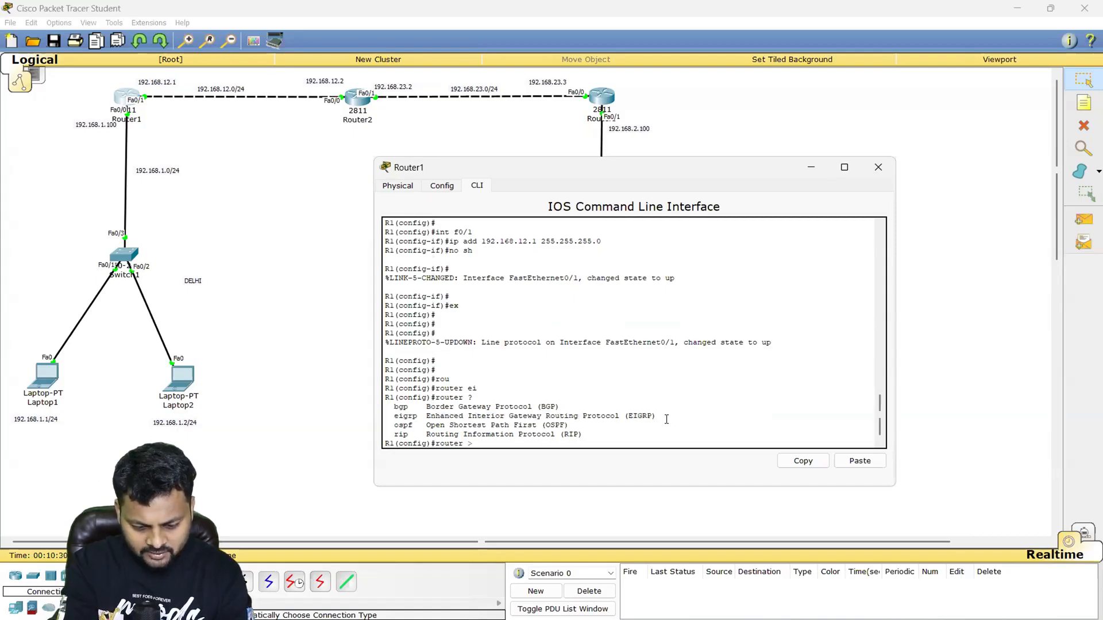
key(Tab)
text(?)
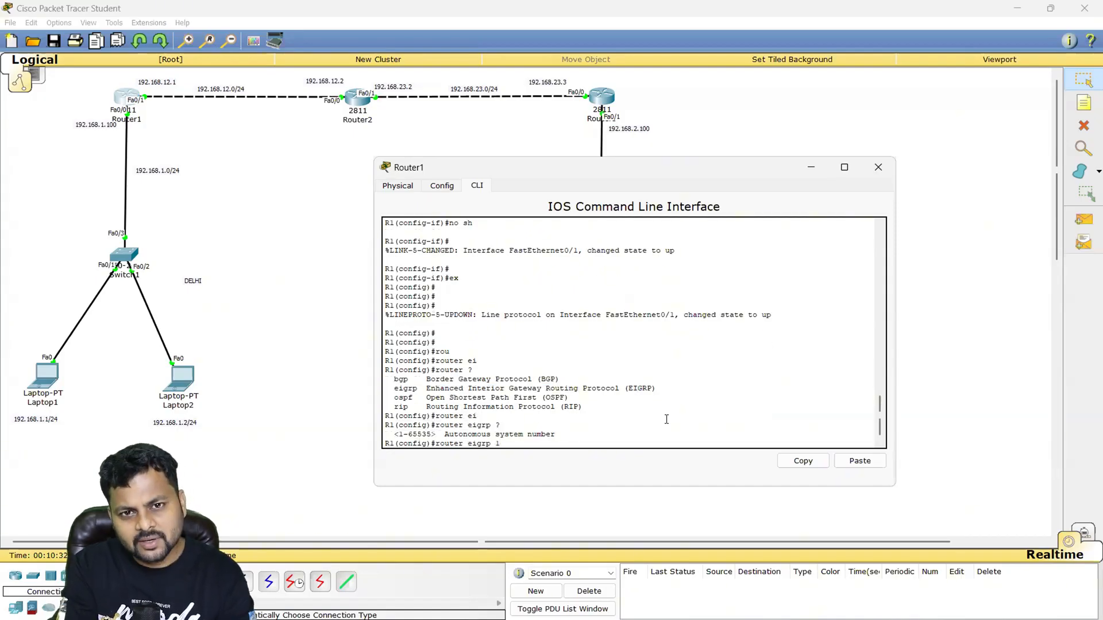
text(1)
key(Return)
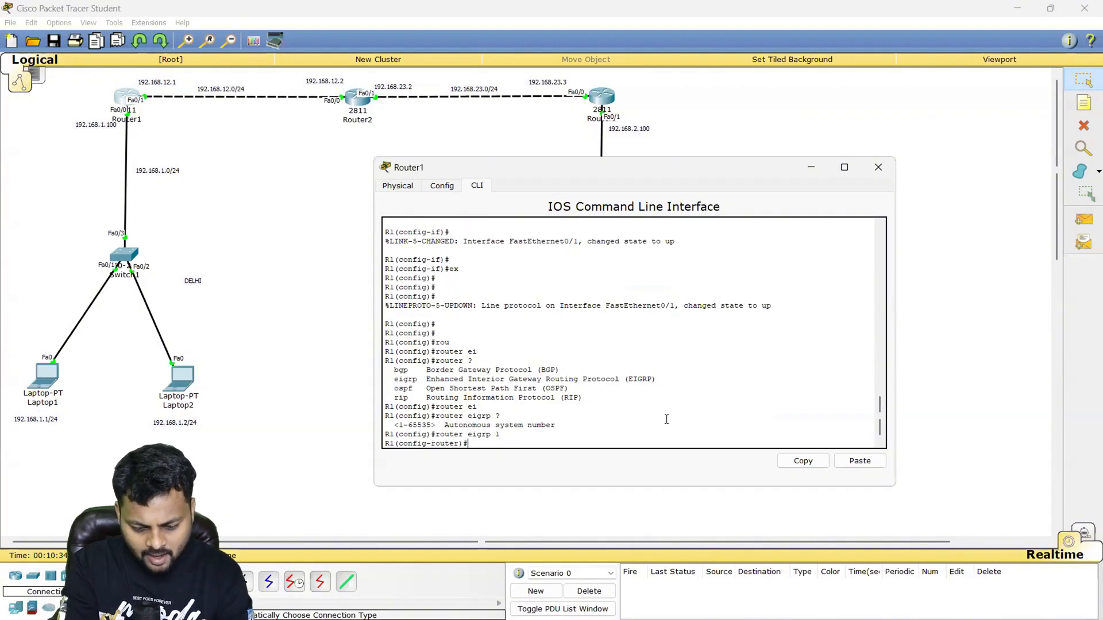
- Set R1's EIGRP router ID to 1.1.1.1 and highlight the entered ID
text(ei)
key(Tab)
text(rou)
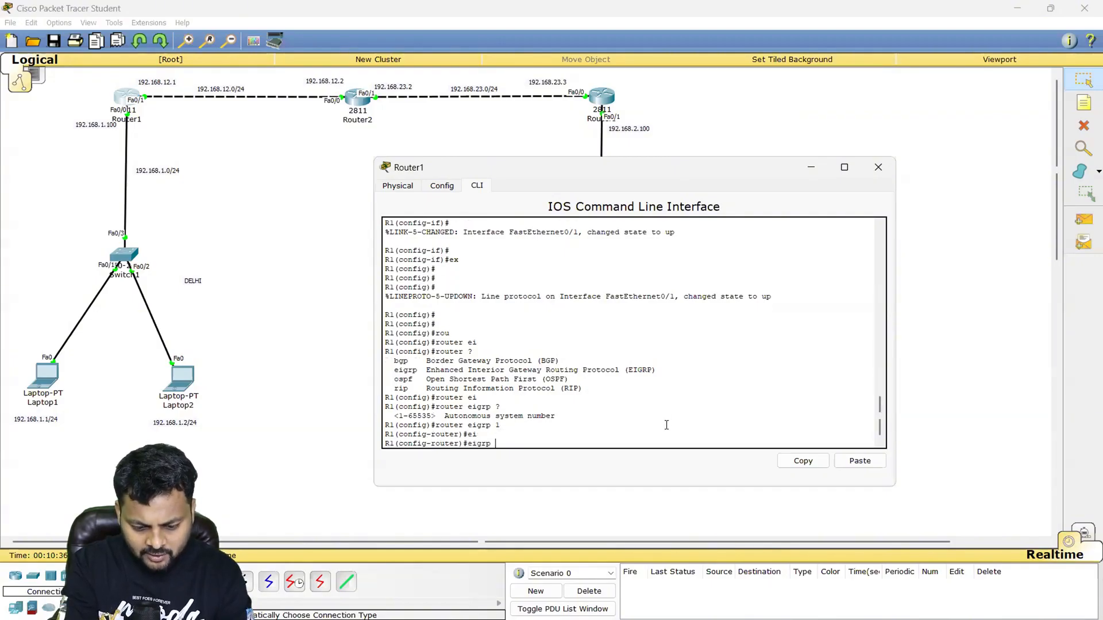
key(Tab)
text(1.1.1.)
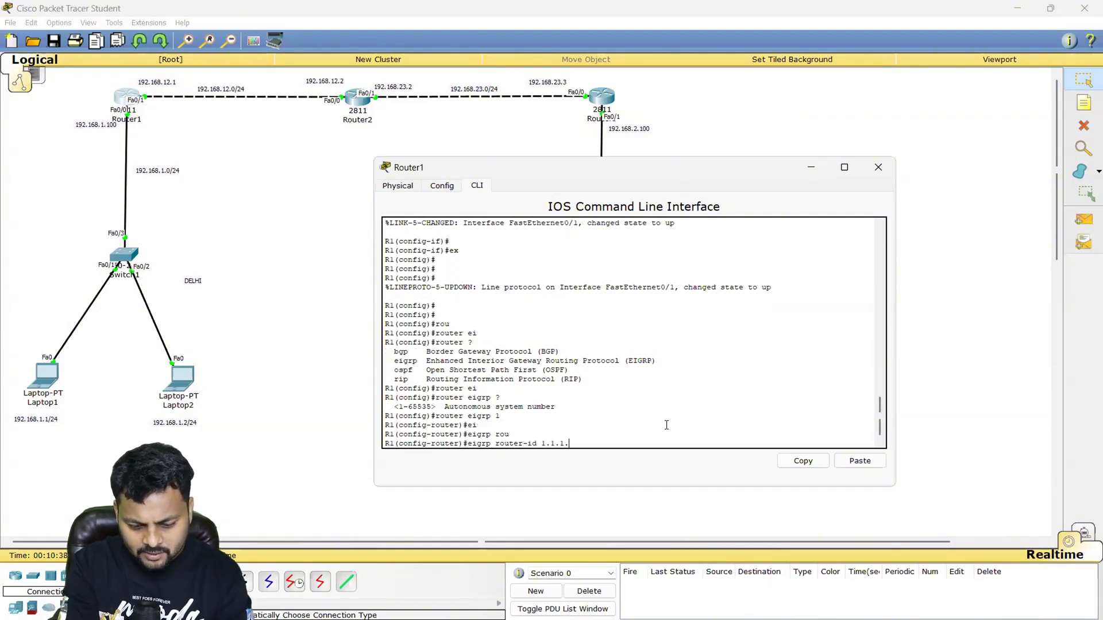
text(1)
key(Return)
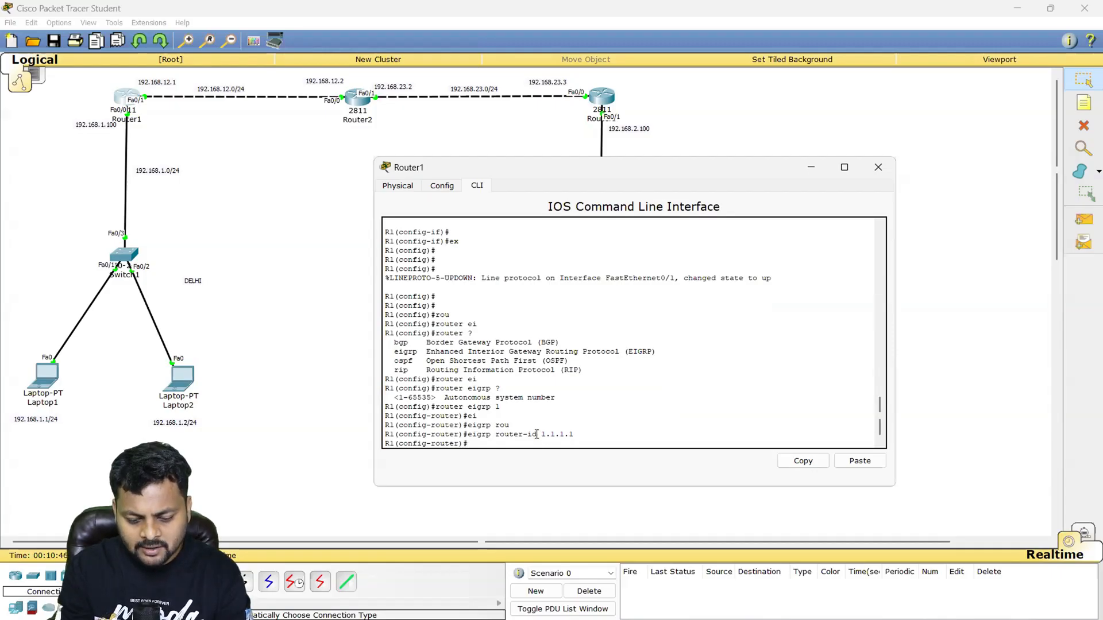
drag(536, 434, 575, 435)
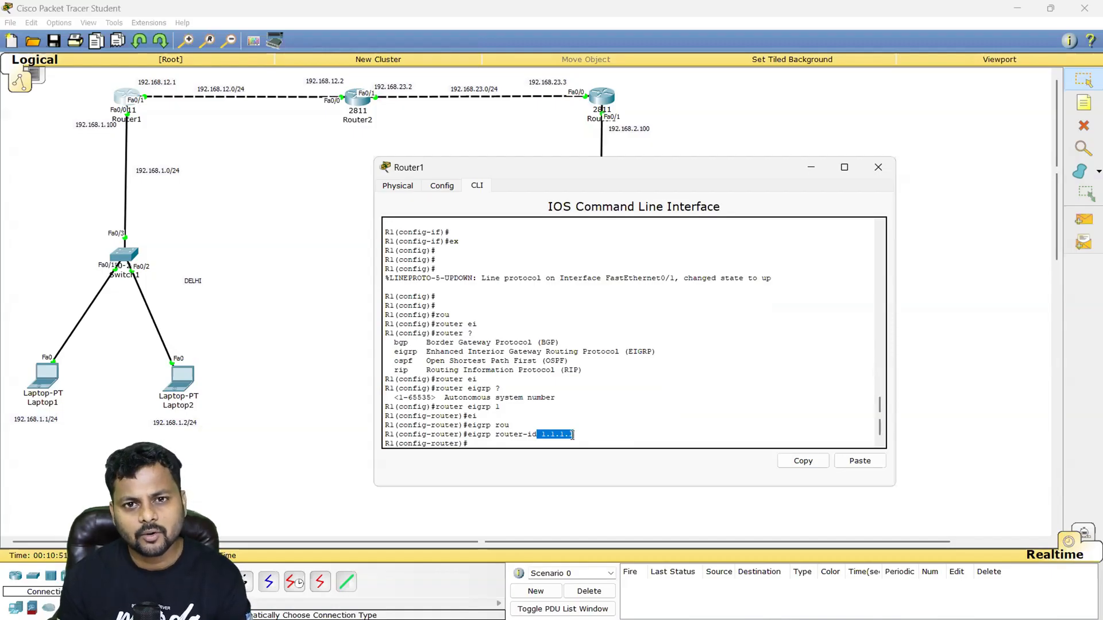
key(Return)
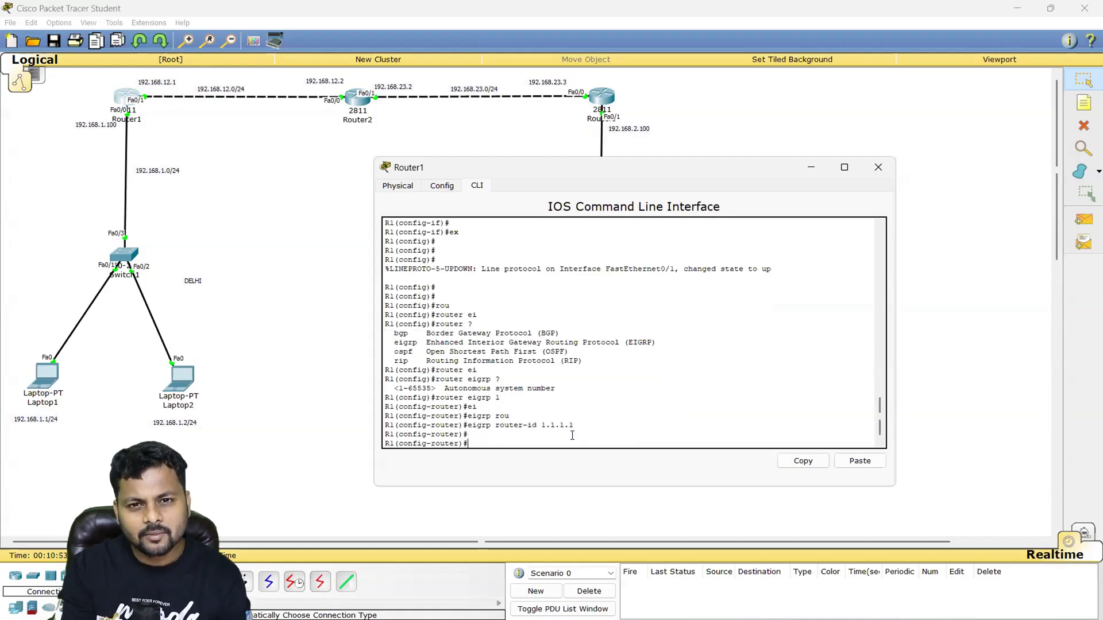
key(Return)
key(Return)
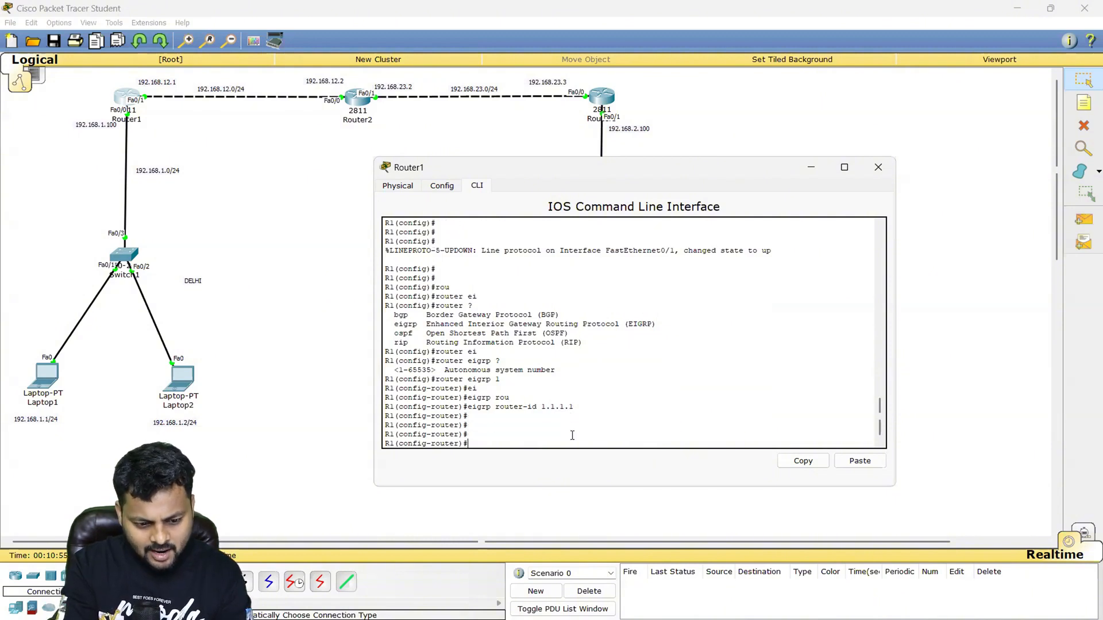
- Advertise network 192.168.12.0 in R1's EIGRP process
text(net)
key(Tab)
text(192.168)
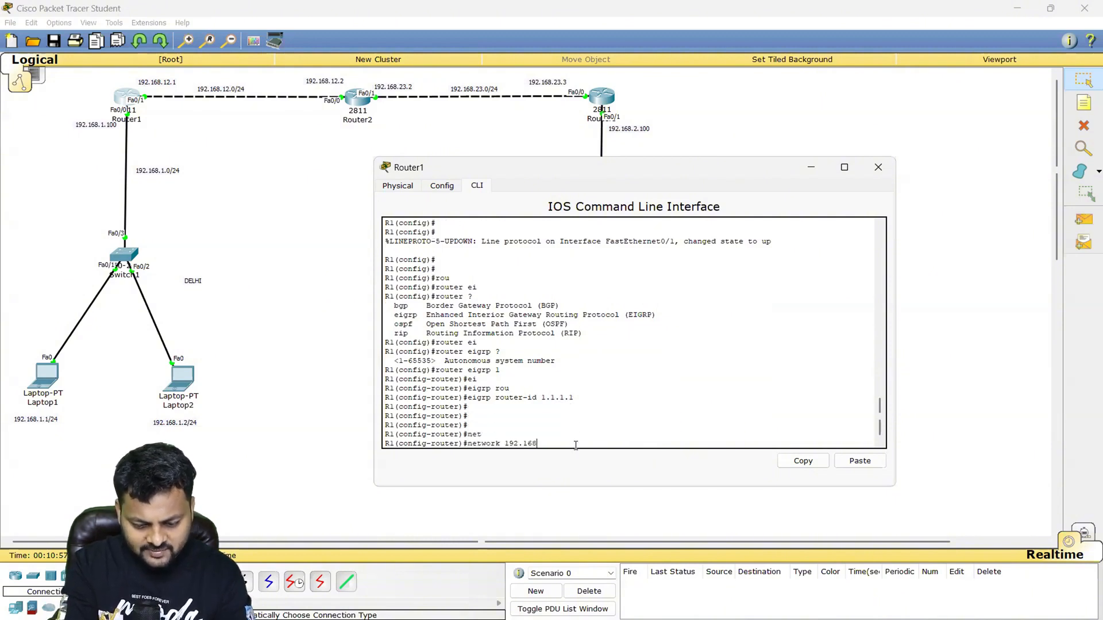
text(.12.0)
key(Return)
- Advertise network 192.168.1.0 in R1's EIGRP process and return to global configuration mode
text(net)
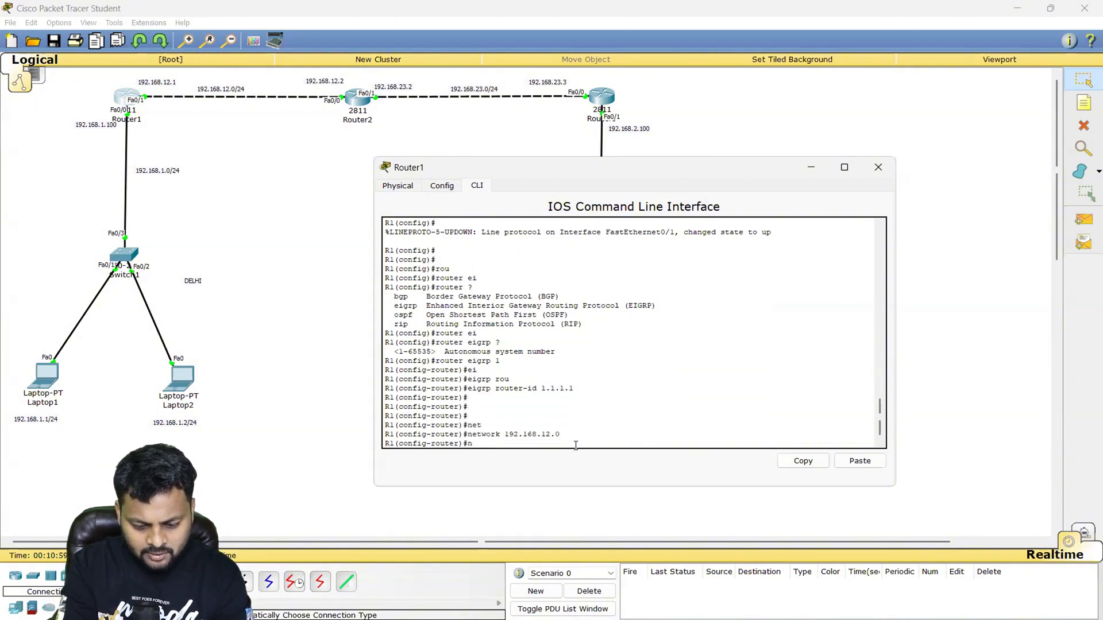
key(Tab)
text(192.168.1.0)
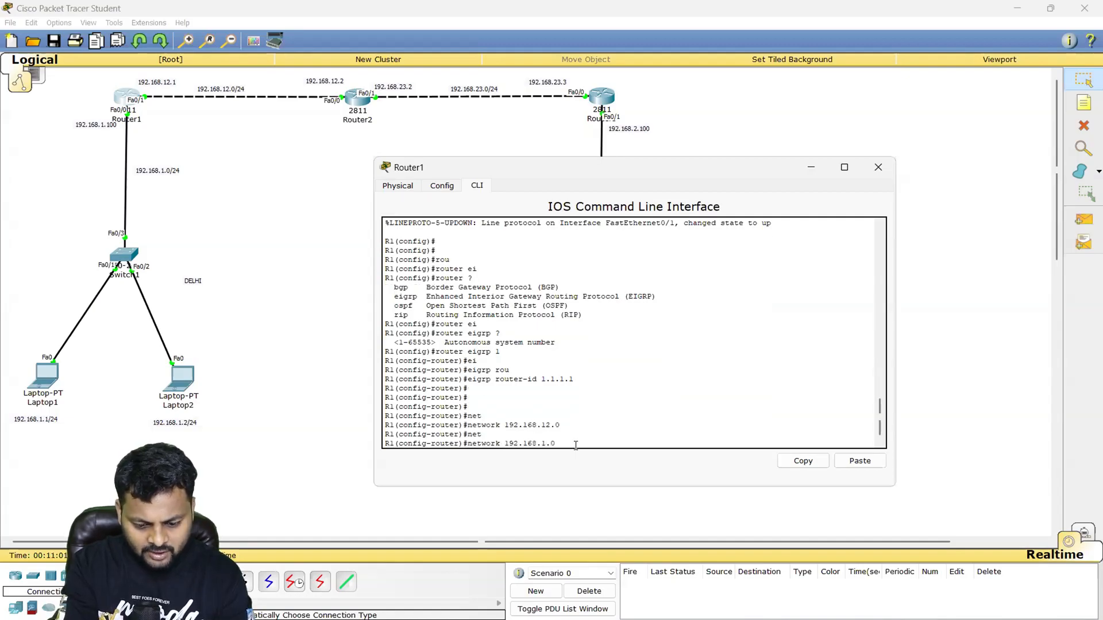
key(Return)
key(Return)
text(ex)
key(Return)
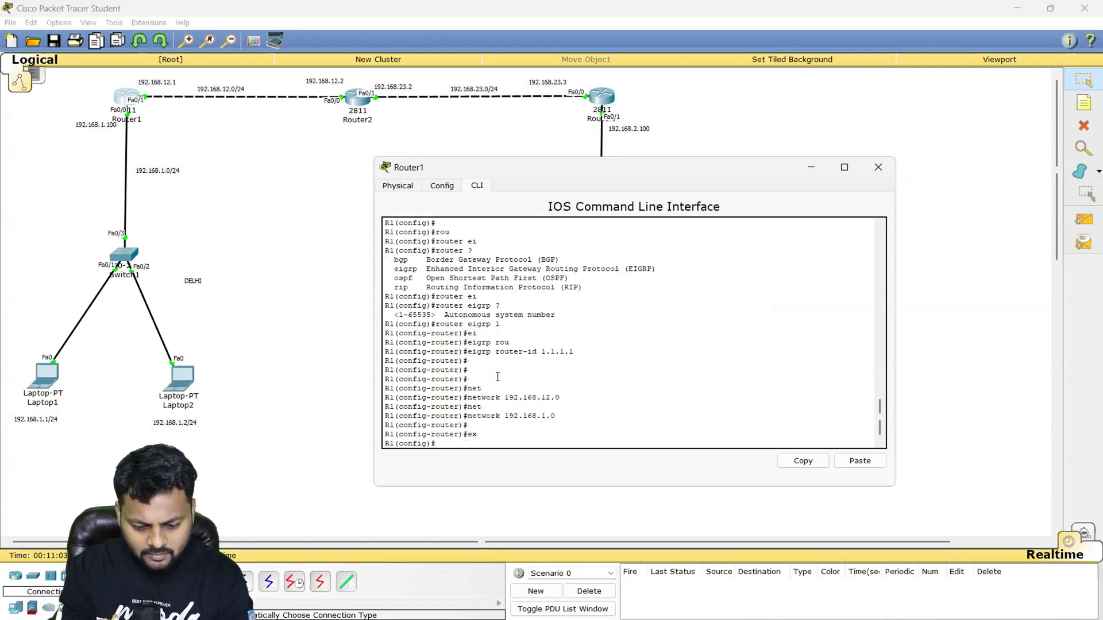
- Open Router2's command line and enter global configuration mode
click(354, 99)
click(355, 99)
key(Return)
key(Return)
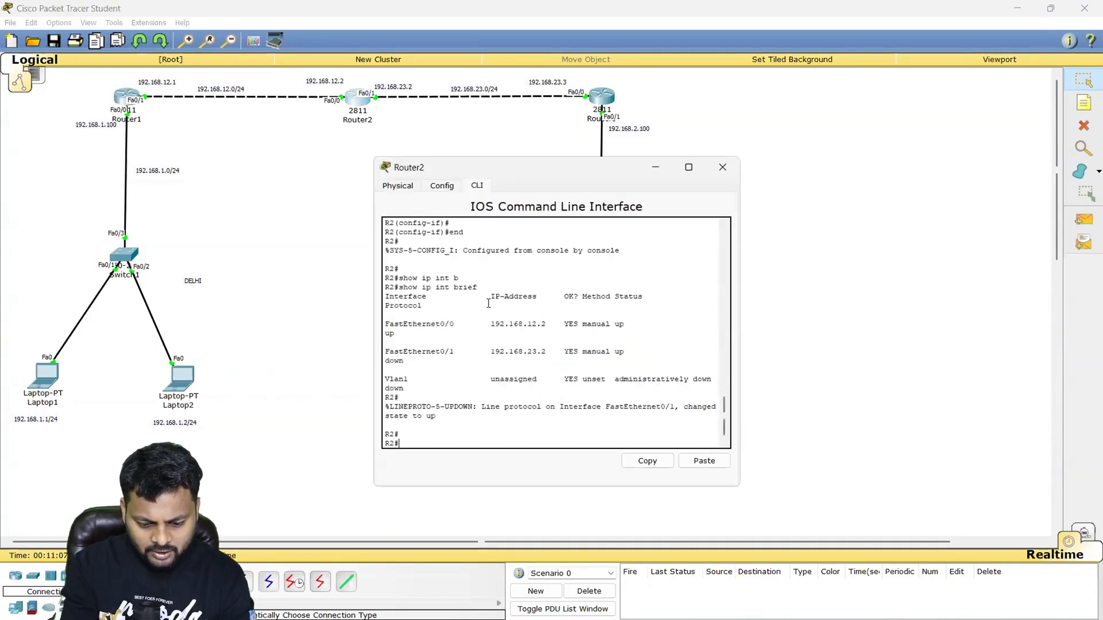
text(conf t)
key(Return)
key(Return)
- Start EIGRP with autonomous system number 1 on R2
text(rou)
key(Tab)
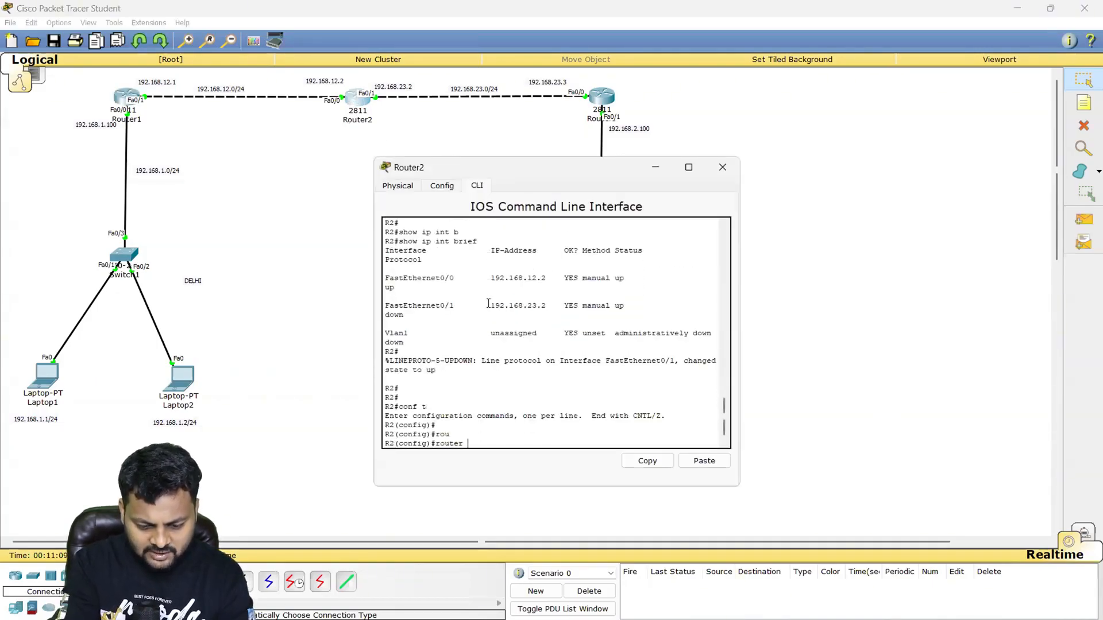
text(ei)
key(Tab)
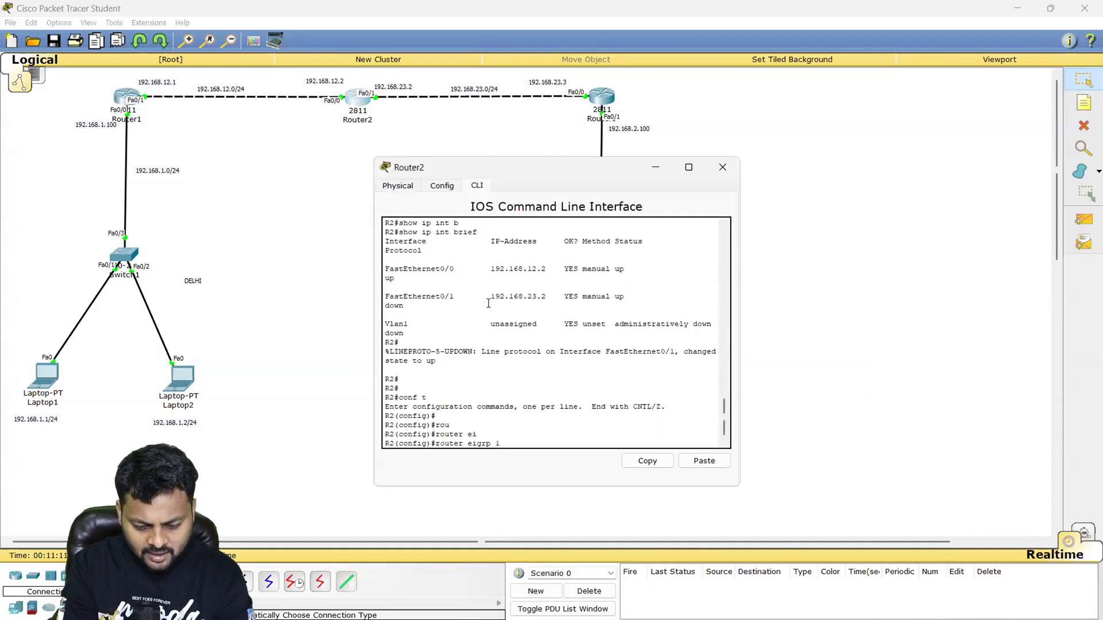
text(1)
key(Return)
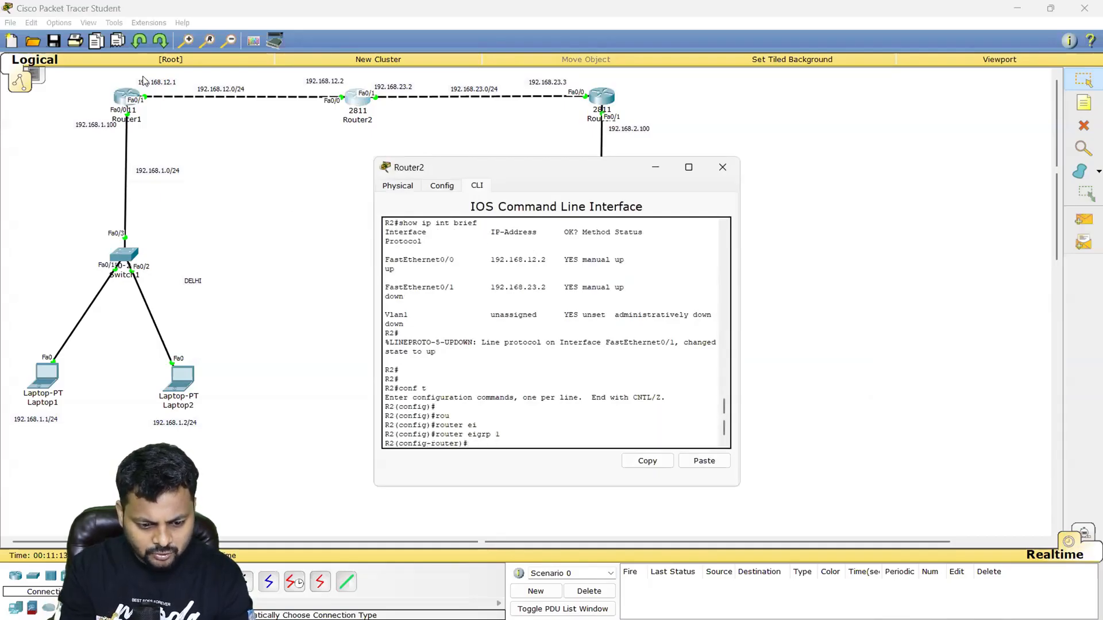
- Place the note "EIGRP 1" below Router2 in the topology and leave note placement
click(1084, 104)
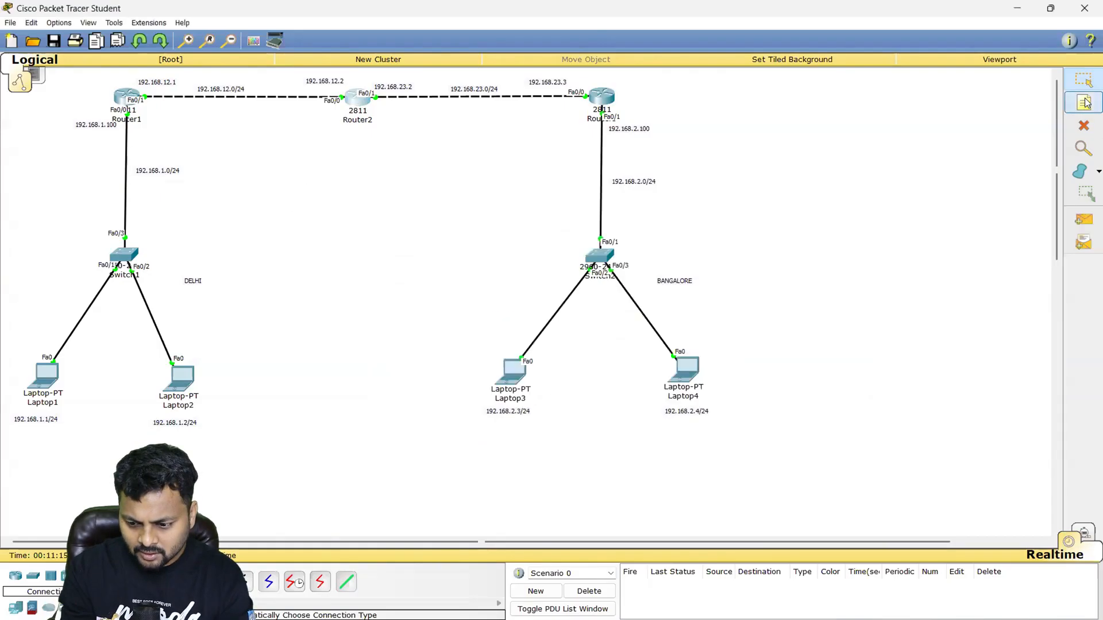
click(332, 151)
key(Caps_Lock)
text(EIGRP 1)
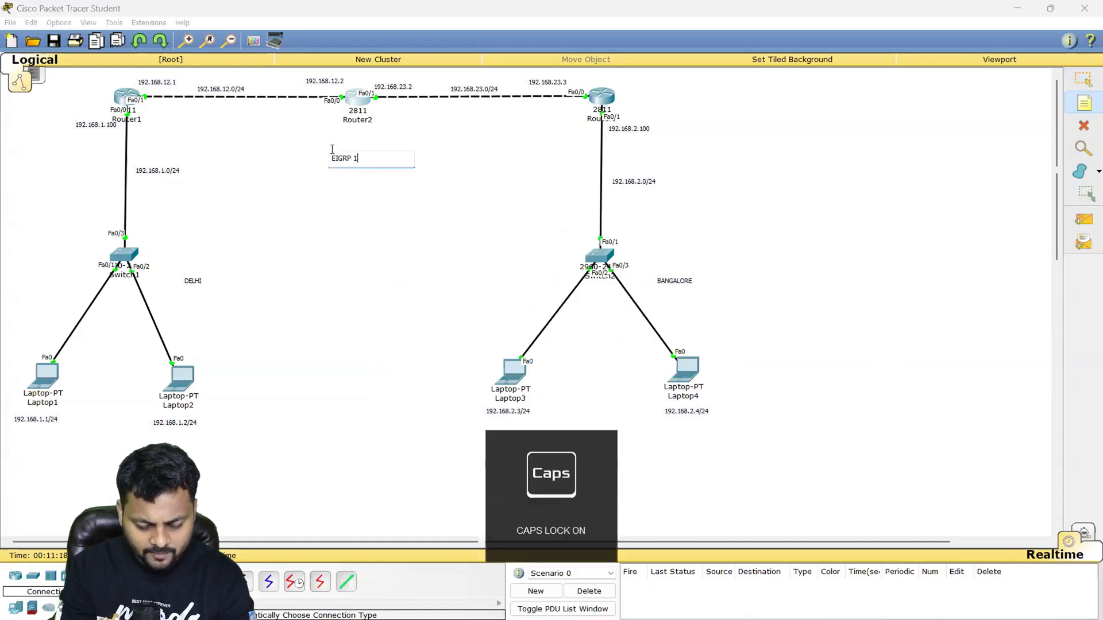
click(258, 156)
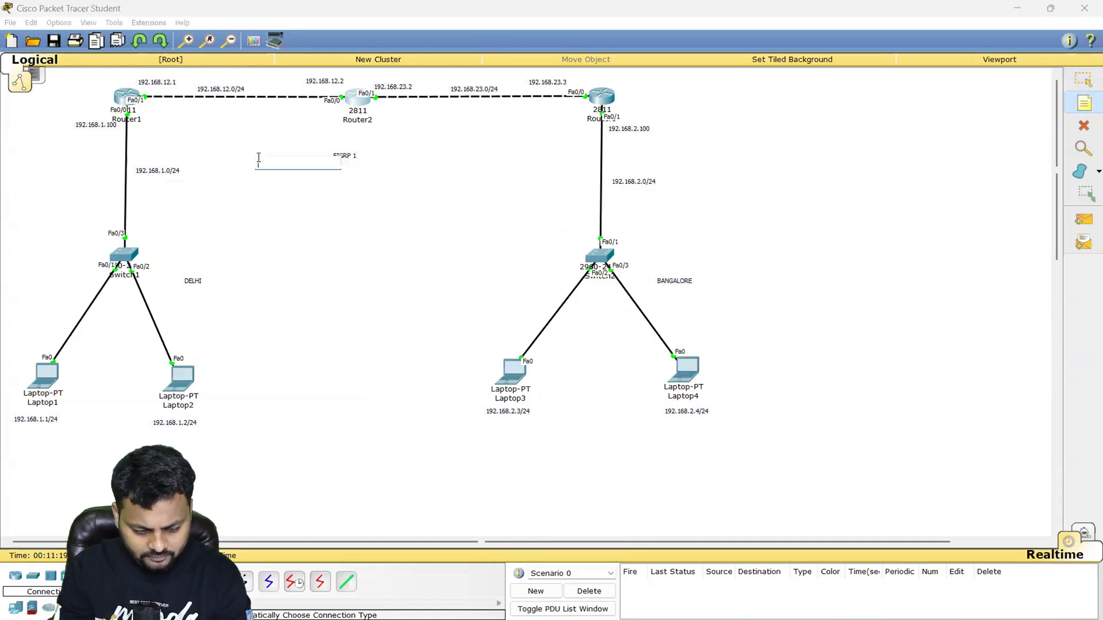
key(Escape)
- Return to Router2's command line and set its EIGRP router ID to 2.2.2.2
click(360, 102)
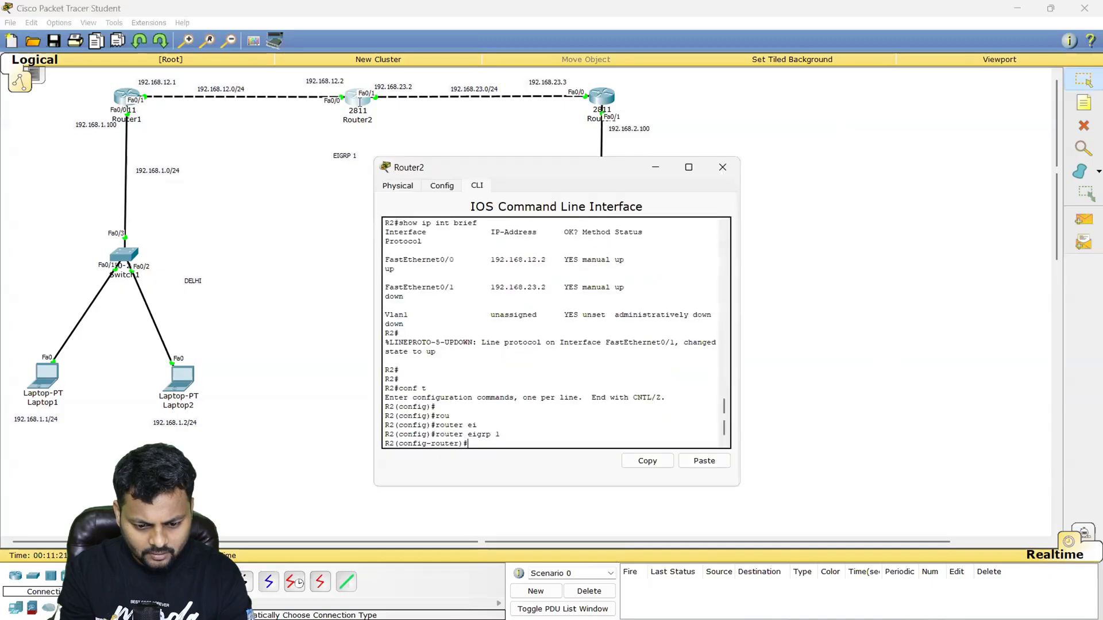
text(EI)
key(Tab)
text(RO)
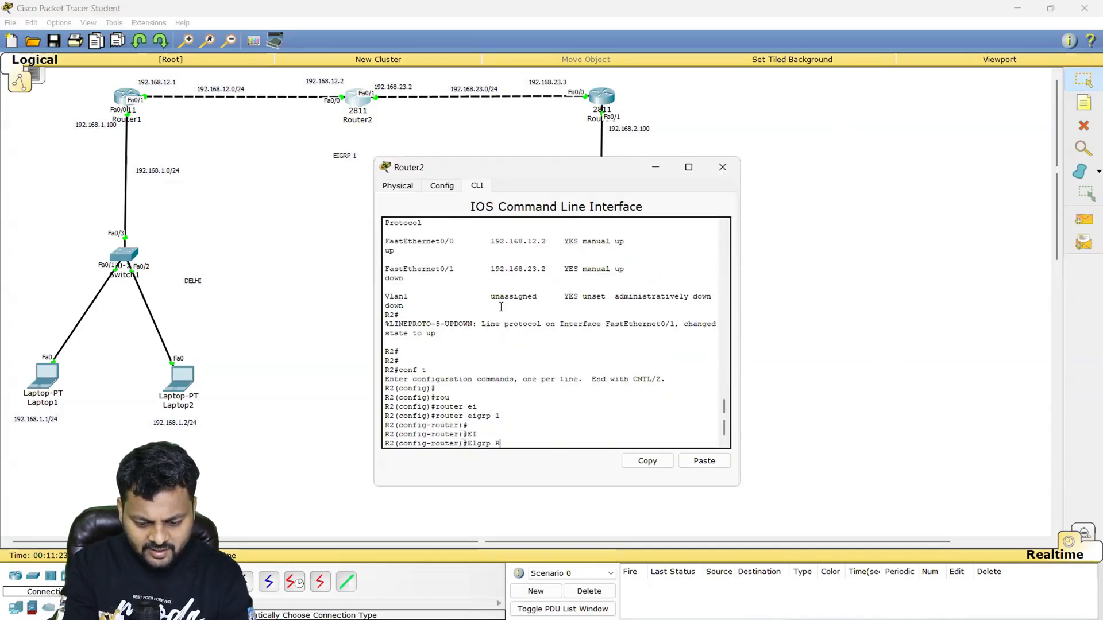
key(Tab)
text(2.2.2.2)
key(Return)
- Advertise network 192.168.12.0 in R2's EIGRP process
key(Caps_Lock)
text(net)
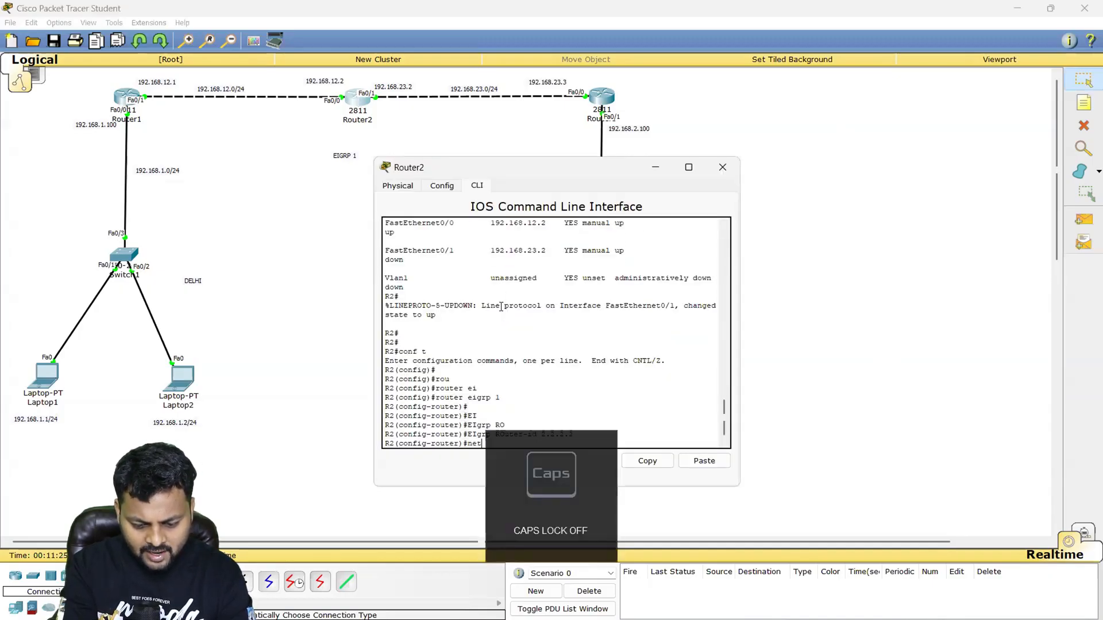
key(Tab)
text(192.168.12.0)
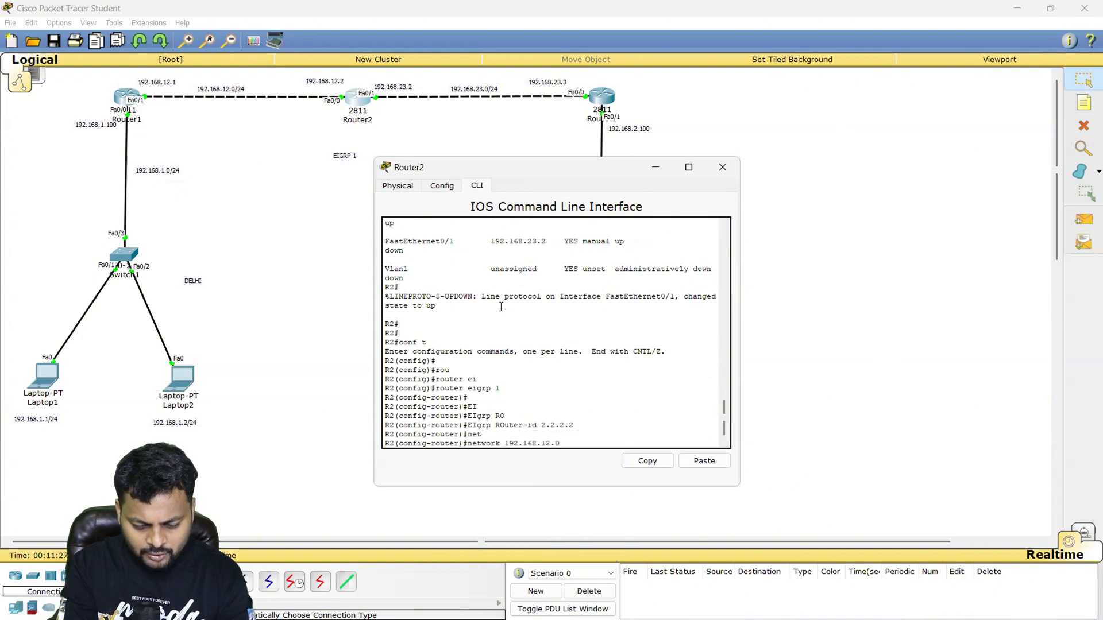
key(Return)
- Advertise network 192.168.23.0 in R2's EIGRP process and highlight the neighbor adjacency message in the output
text(net)
key(Tab)
text(192.16)
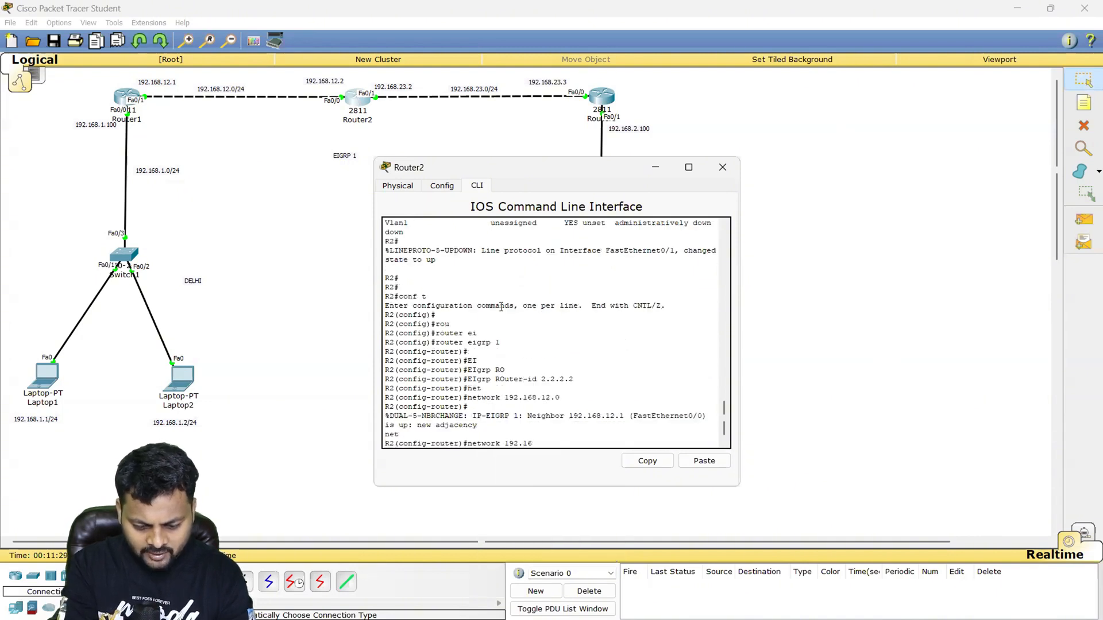
text(8.23.0)
key(Return)
key(Return)
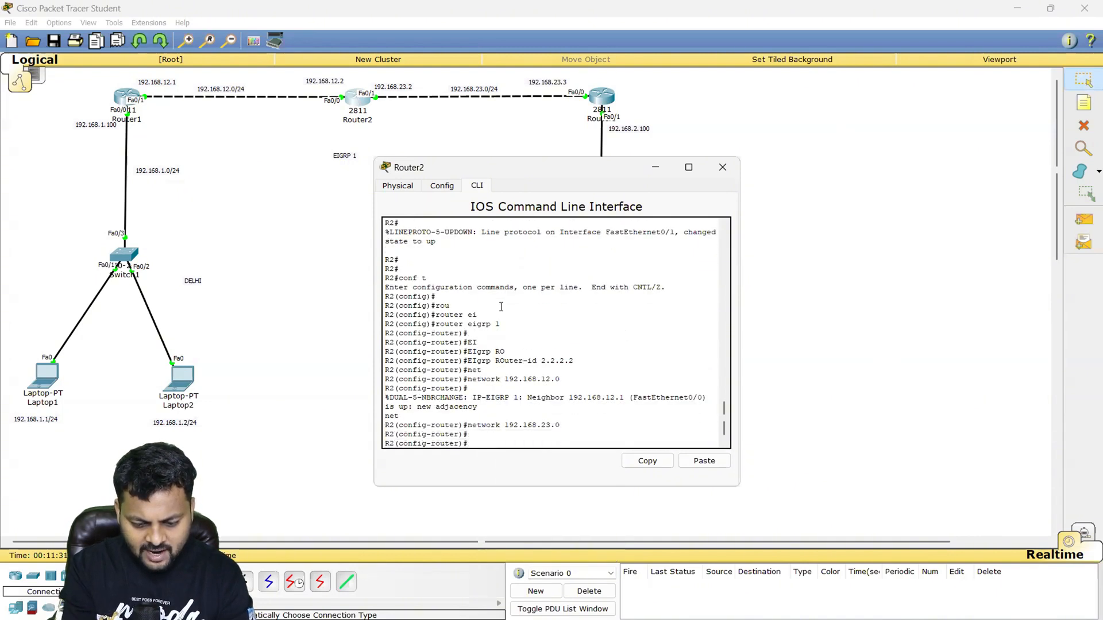
drag(387, 397, 478, 409)
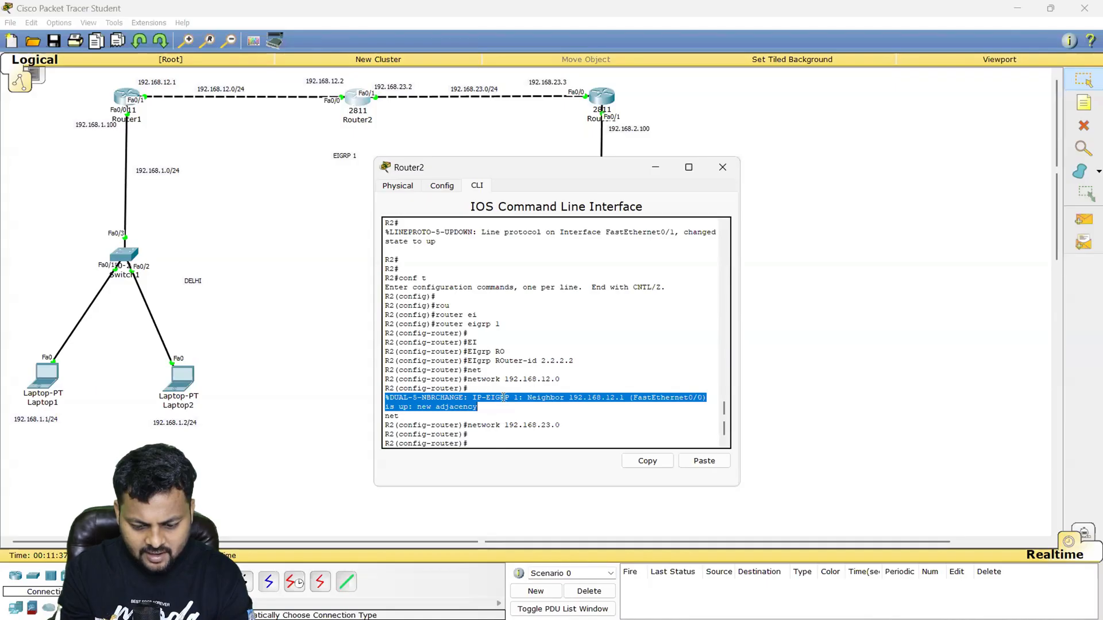
click(597, 402)
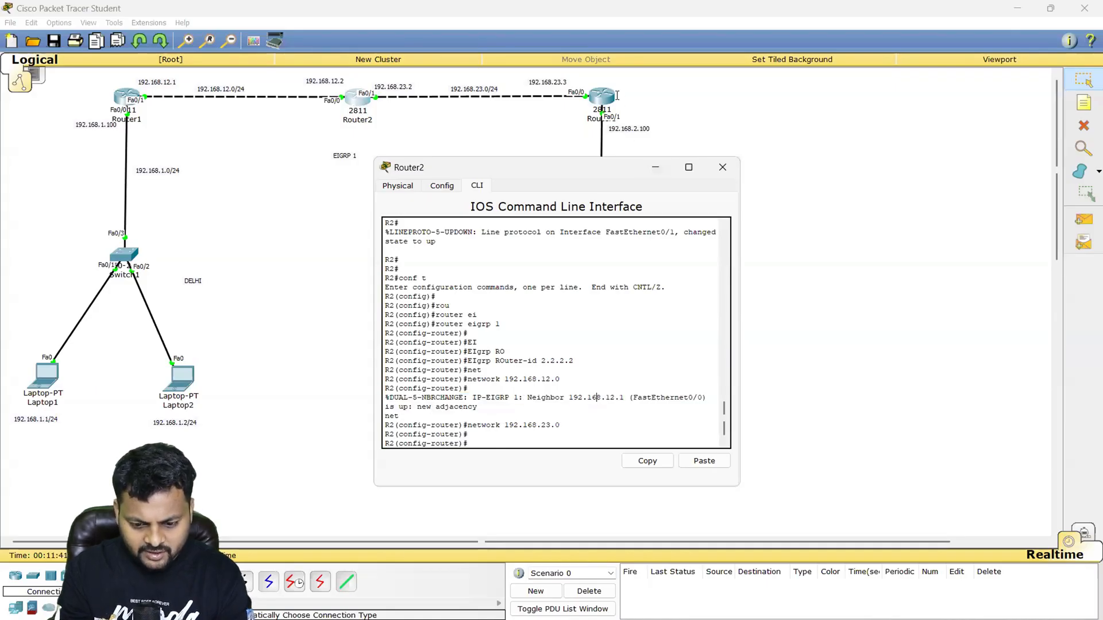
- Dismiss Router2's window, open Router3's command line and start EIGRP with autonomous system number 1 on R3
click(722, 168)
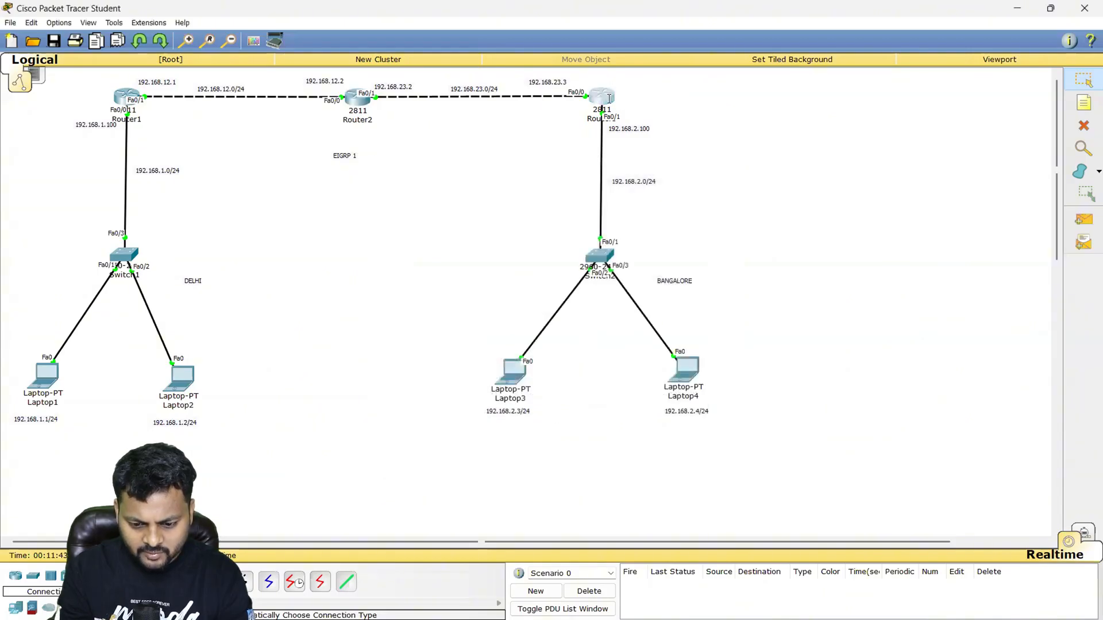
click(609, 98)
key(Return)
key(Return)
text(route)
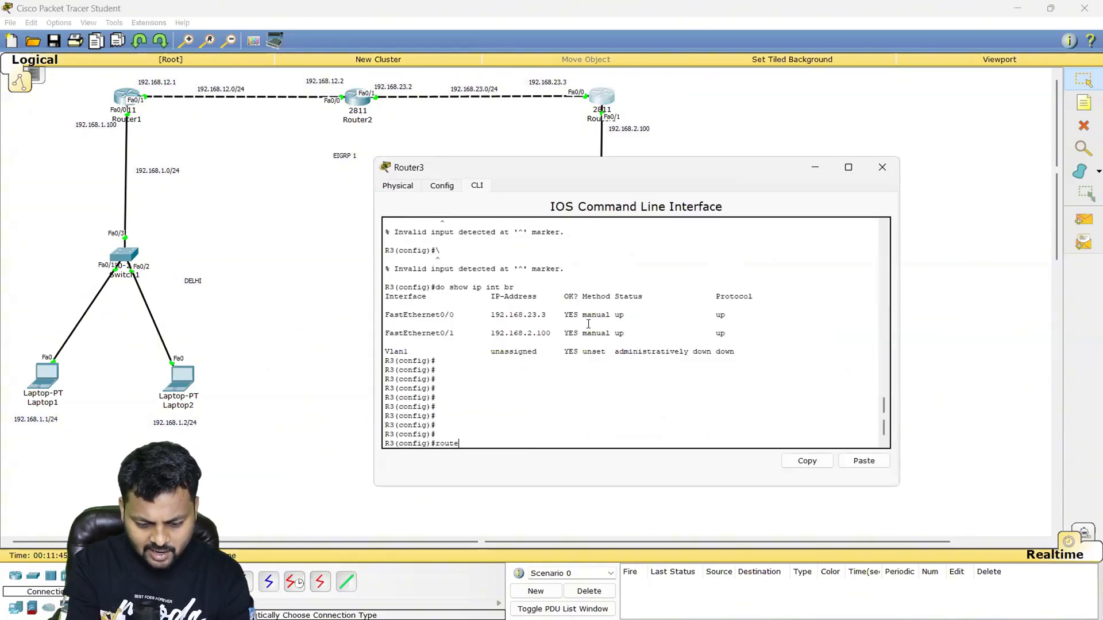
text(r ei)
key(Tab)
text(1)
key(Return)
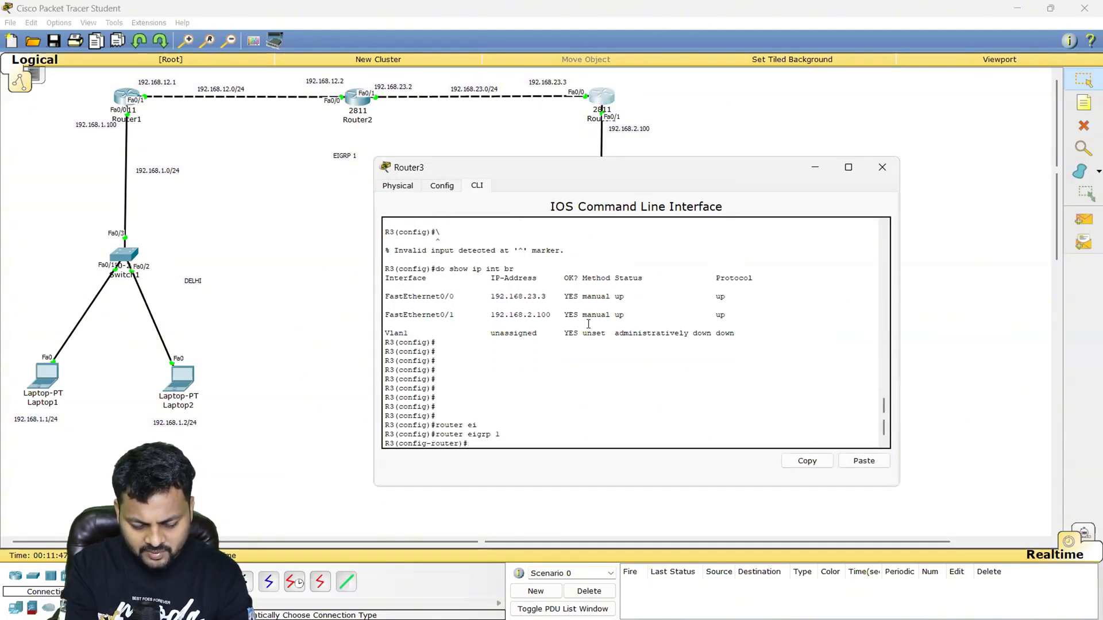
- Set R3's EIGRP router ID to 3.3.3.3
text(ei)
key(Tab)
text(ro)
key(Tab)
text(3.3.3.3)
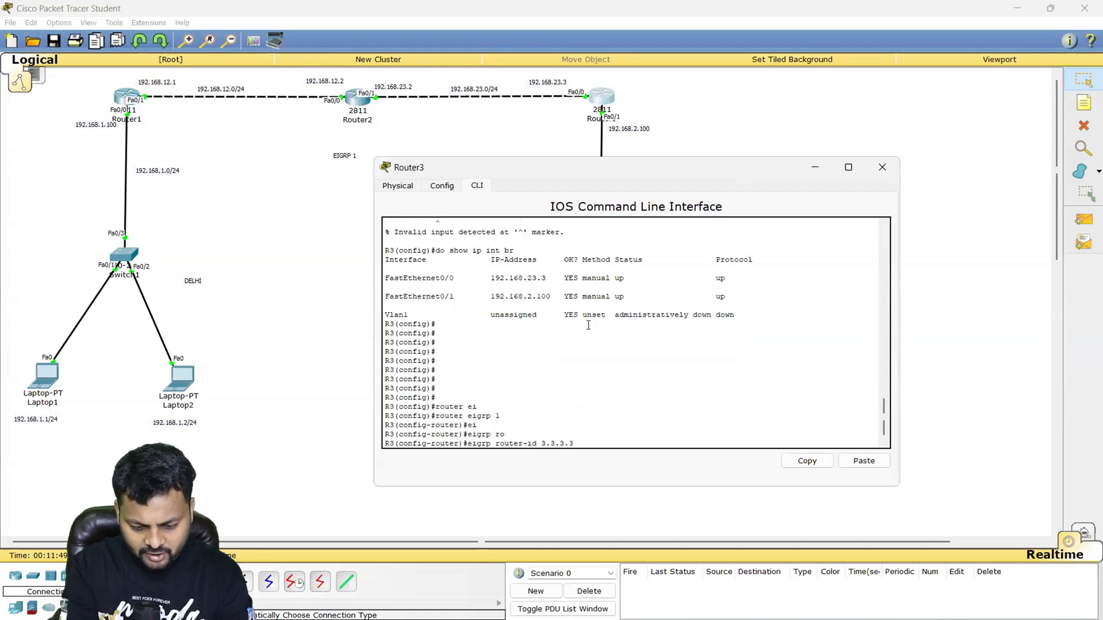
key(Return)
- Advertise network 192.168.23.0 in R3's EIGRP process
text(net)
key(Tab)
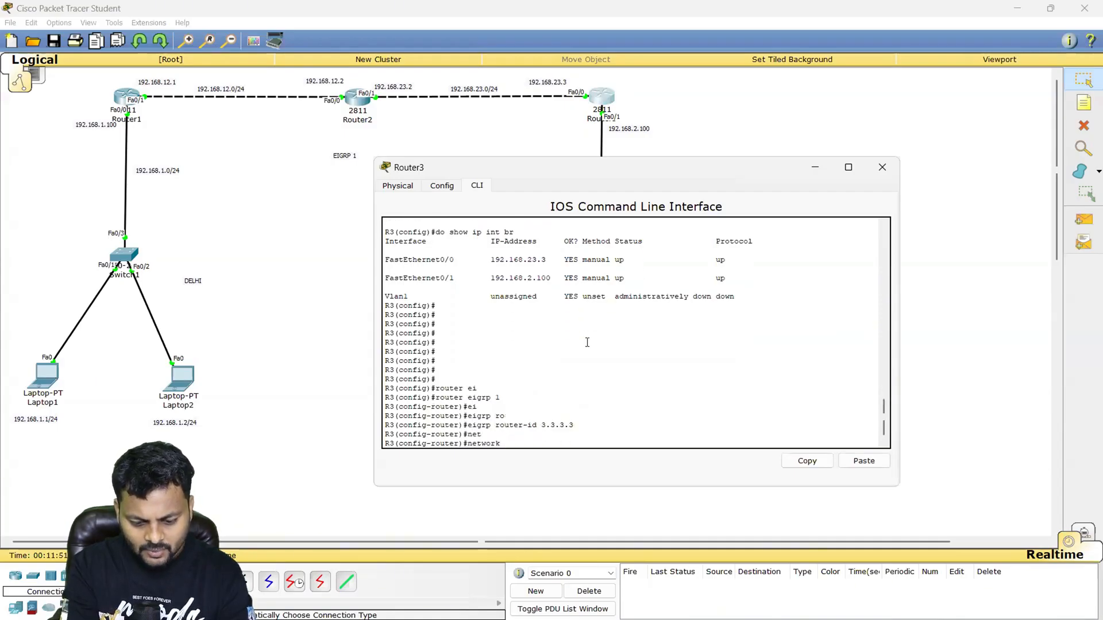
text(192.168.23.0)
key(Return)
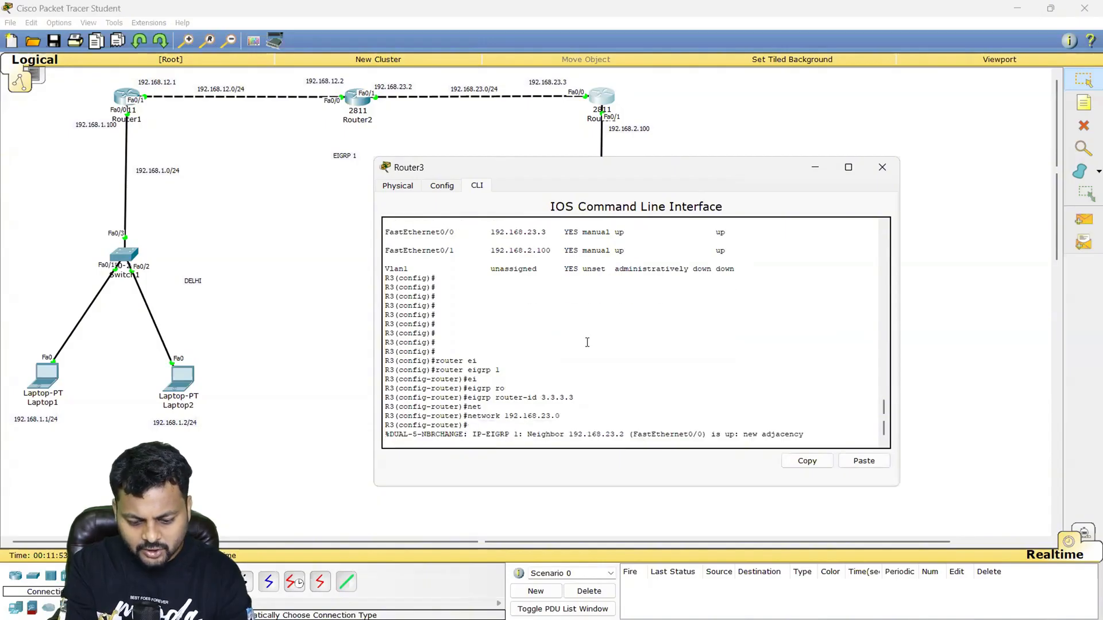
key(Return)
- Advertise network 192.168.2.0 in R3's EIGRP process and highlight the entered network statements in the output
text(net)
key(Tab)
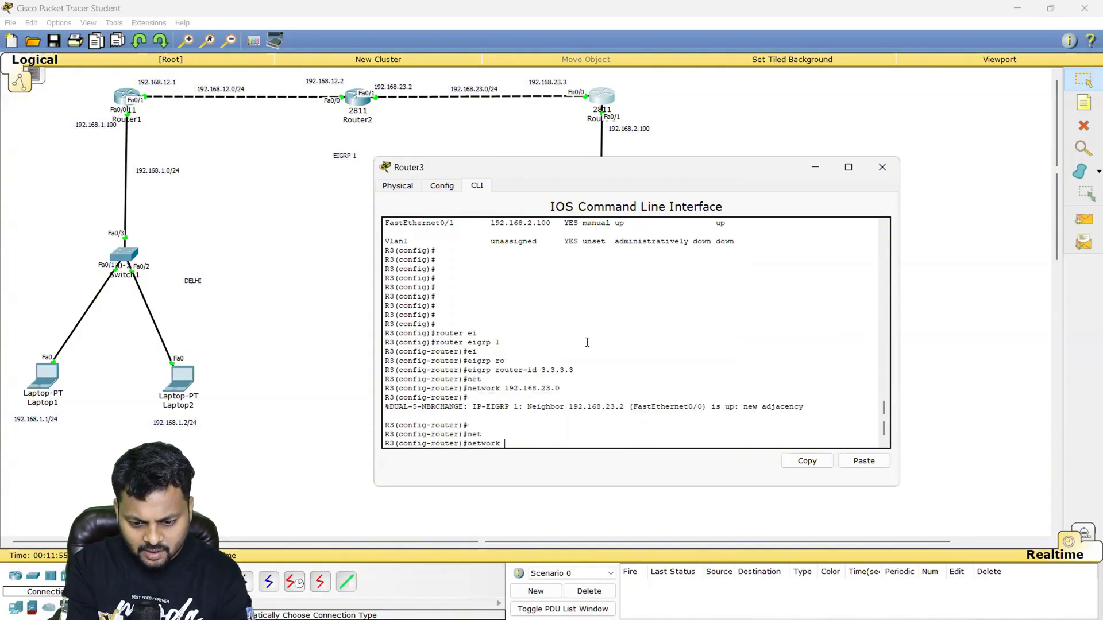
text(192.168.2.0)
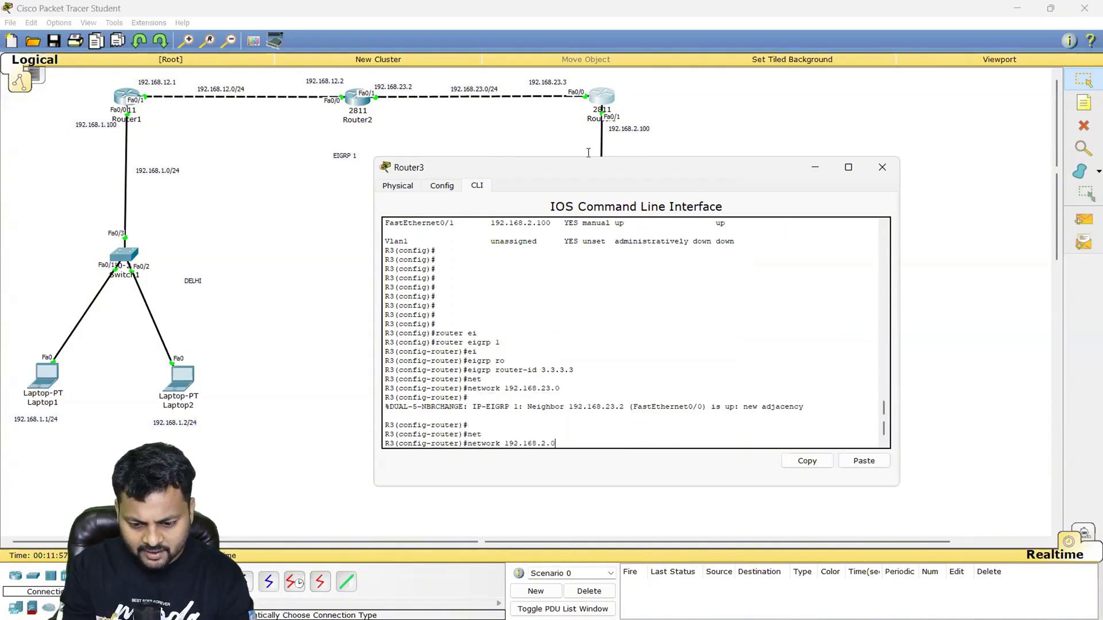
key(Return)
key(Return)
key(Return)
key(Return)
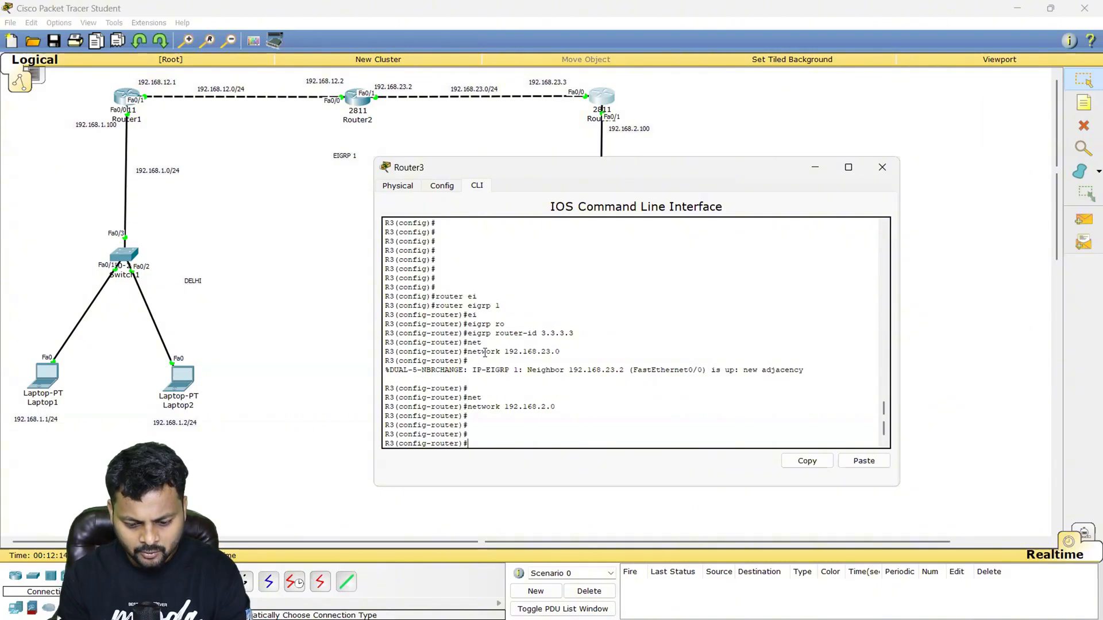
drag(482, 352, 560, 362)
drag(565, 408, 485, 407)
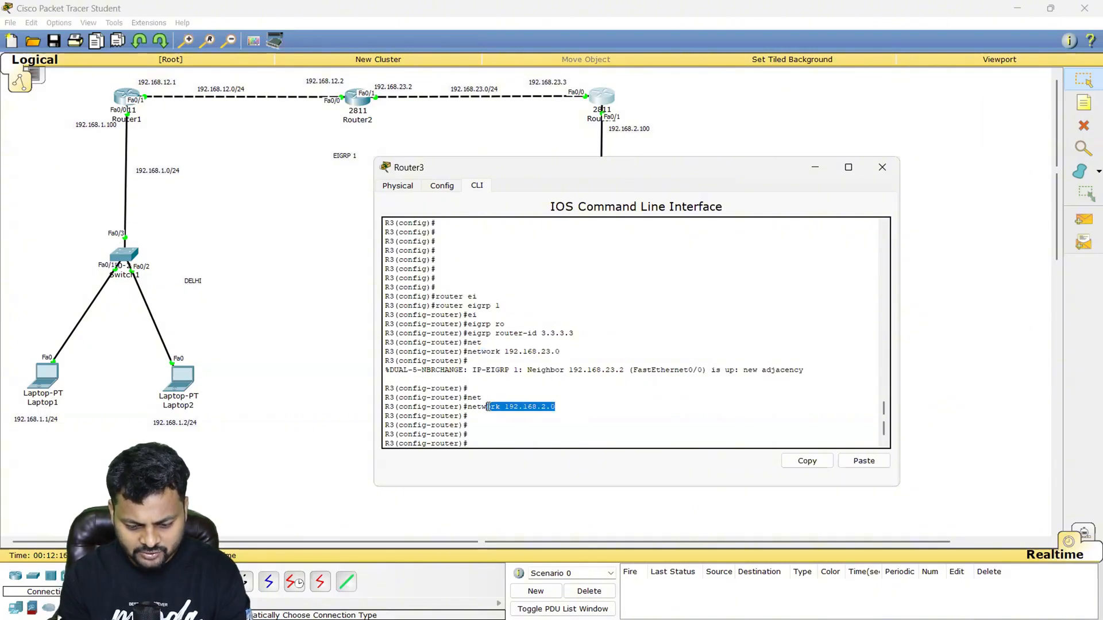
- Leave R3's router configuration mode and return to the privileged EXEC prompt with the end command
key(Return)
key(Return)
key(Return)
text(end)
key(Return)
key(Return)
key(Return)
key(Return)
key(Return)
key(Return)
key(Return)
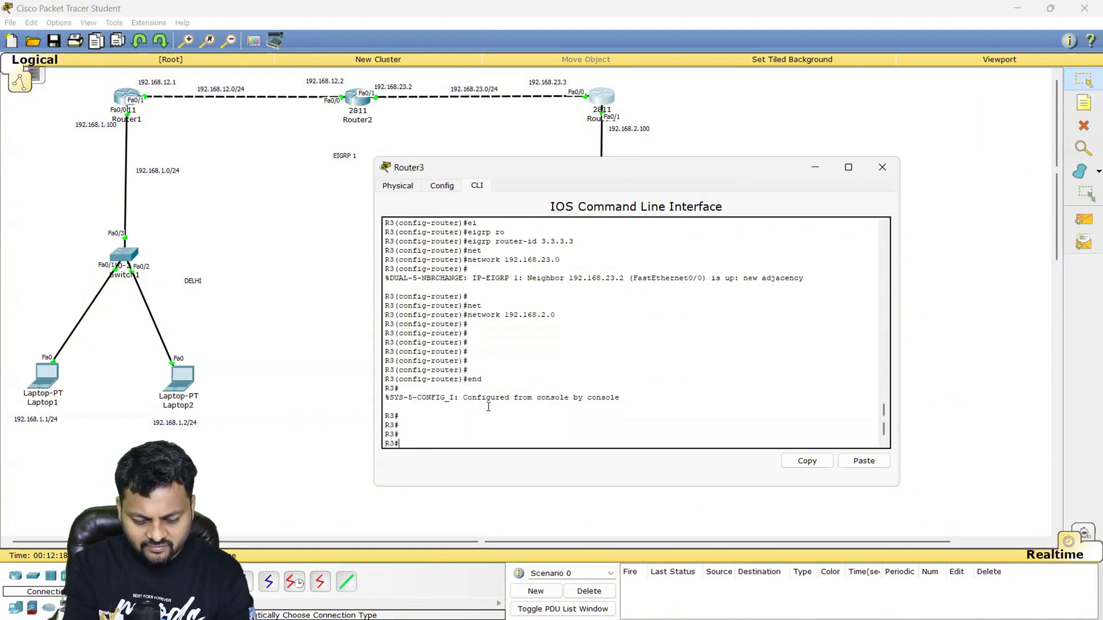
- Show R3's EIGRP neighbors with show ip eigrp neighbors and highlight the resulting table
text(show)
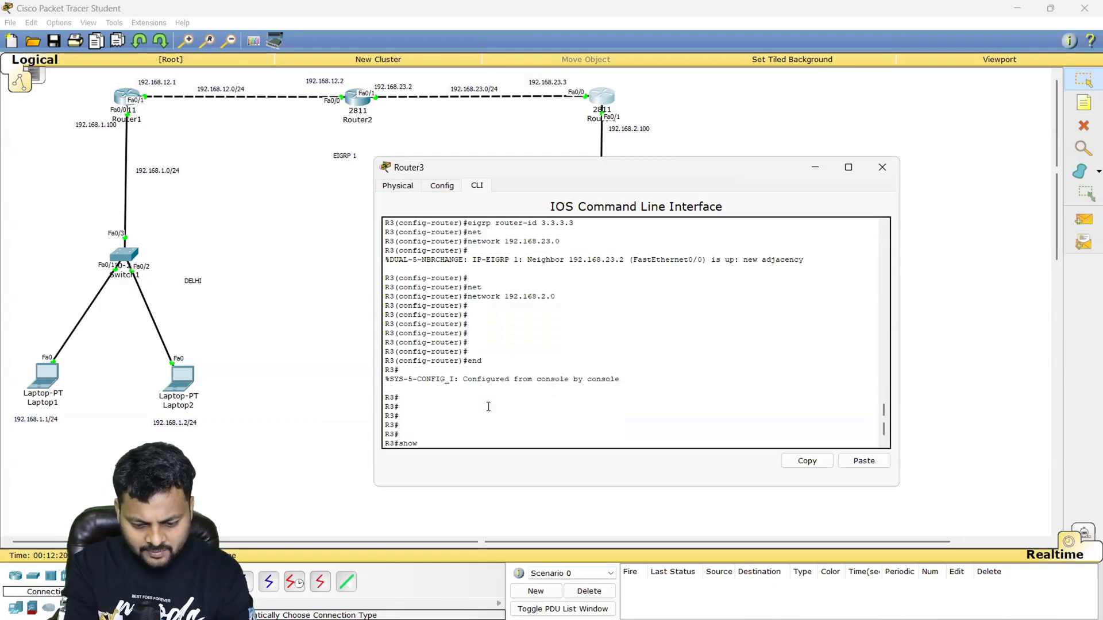
text( ip ei)
key(Tab)
text(nei)
key(Tab)
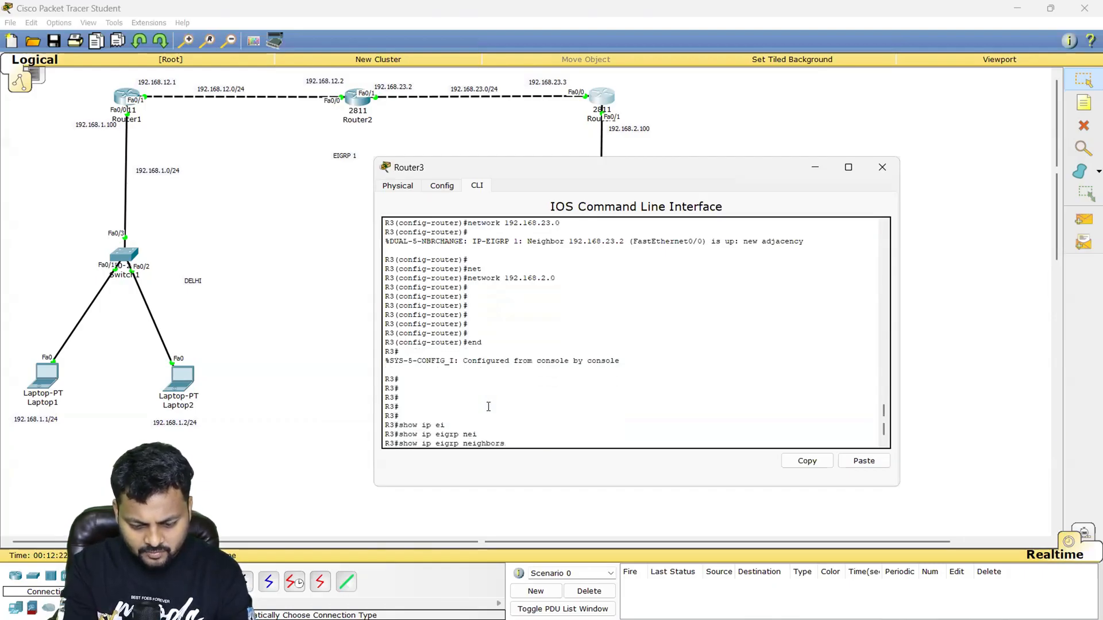
key(Return)
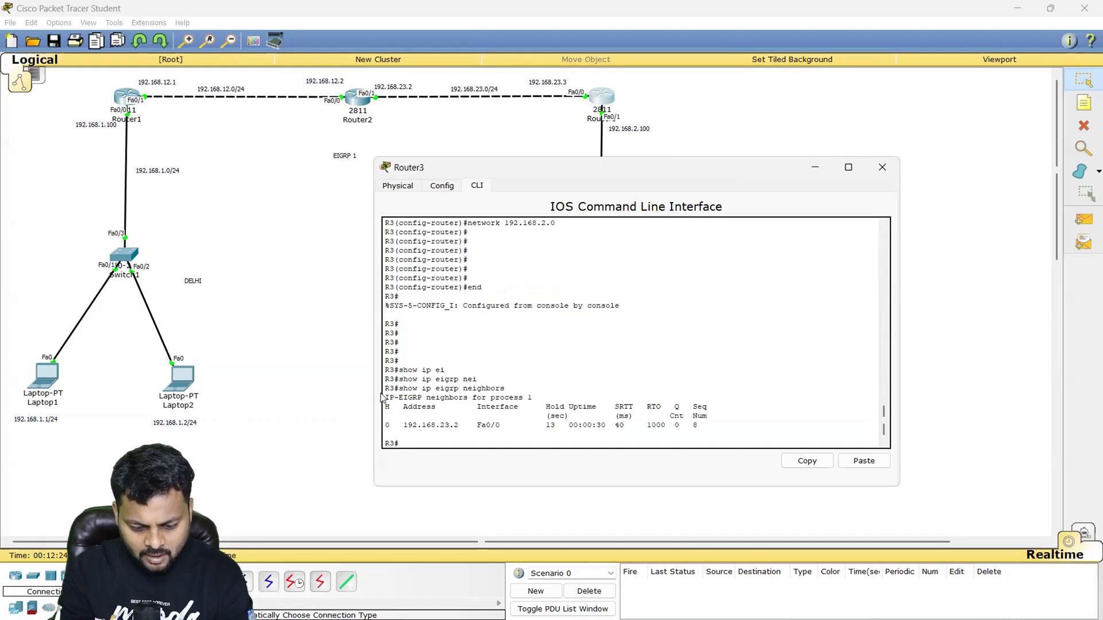
drag(385, 388, 711, 439)
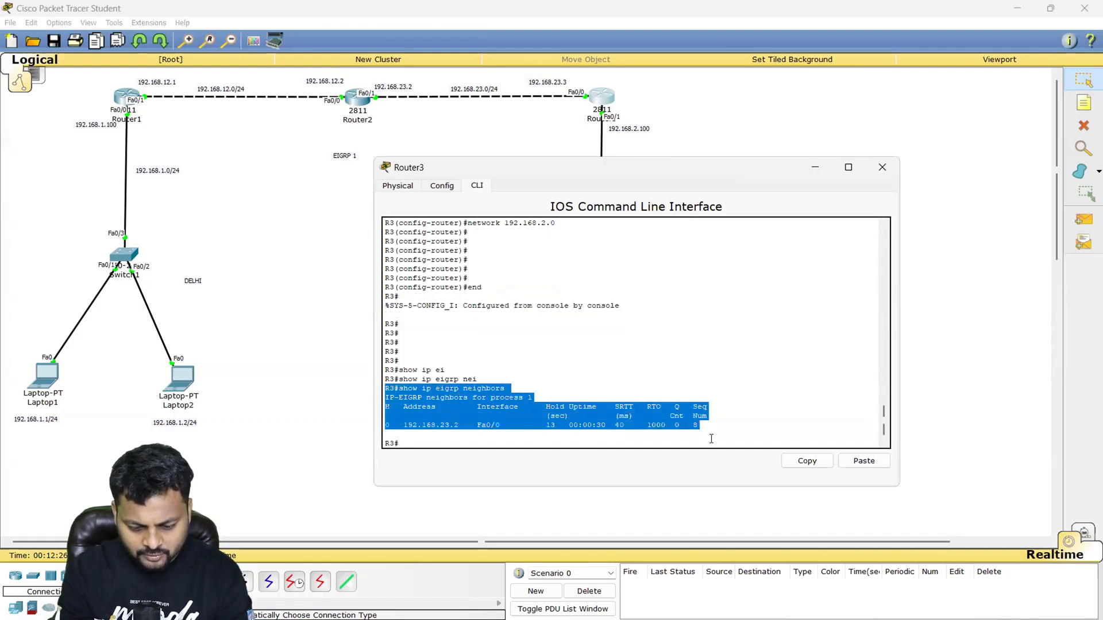
- Switch to Router2's command line and end its configuration mode to reach the privileged EXEC prompt
click(353, 100)
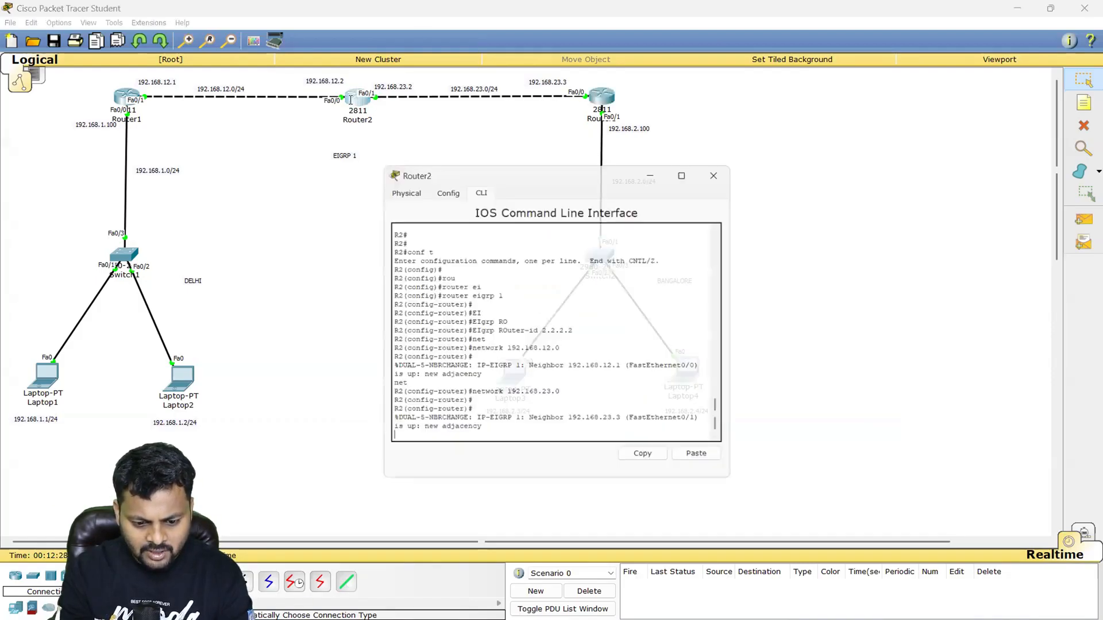
key(Return)
key(Return)
key(Return)
text(end)
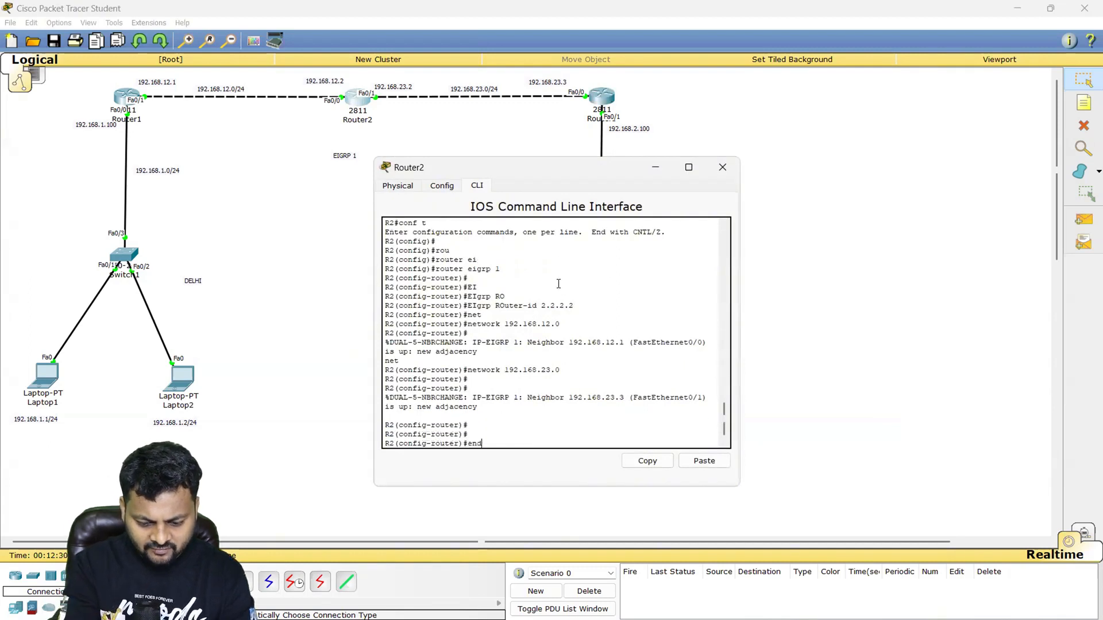
key(Return)
- Show R2's EIGRP neighbors with show ip eigrp neighbors and highlight the neighbor rows
text(show ip ei)
key(Tab)
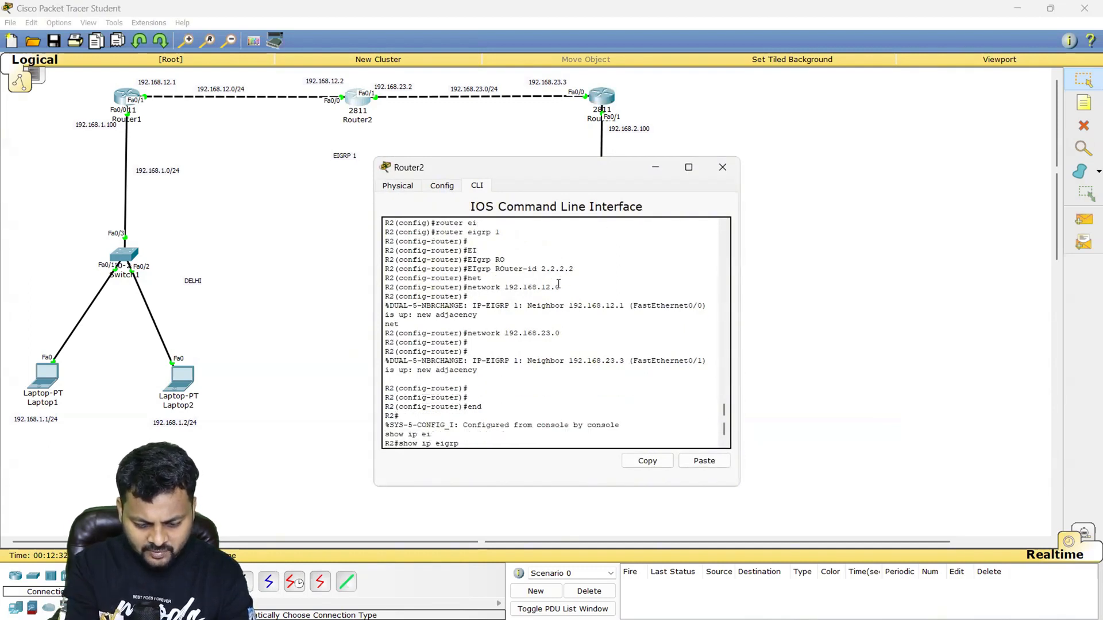
text(nei)
key(Tab)
key(Return)
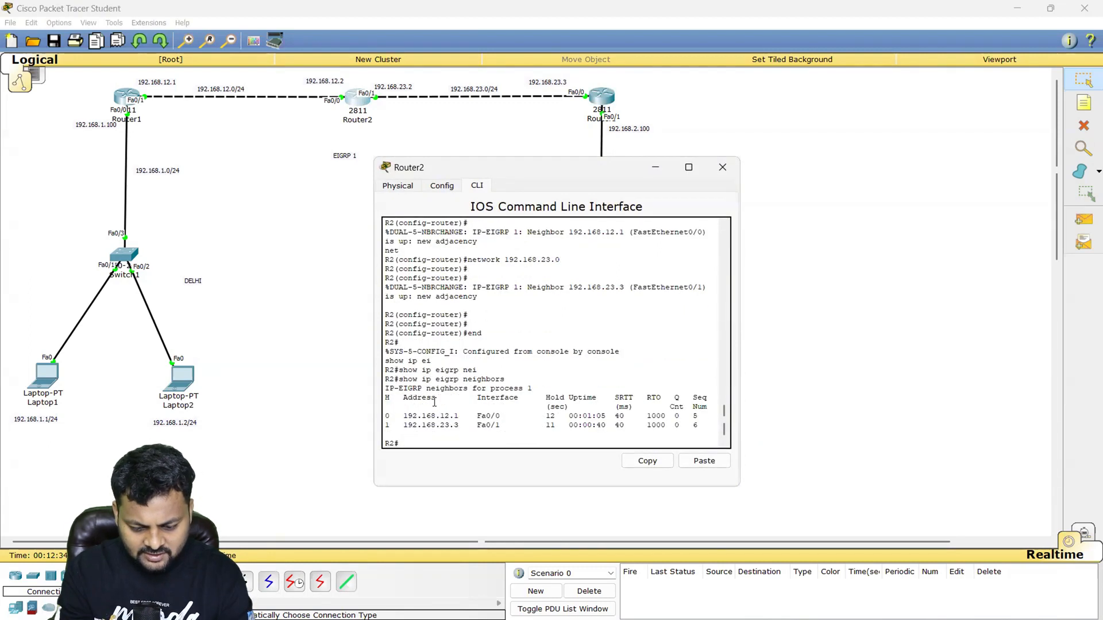
drag(386, 398, 523, 426)
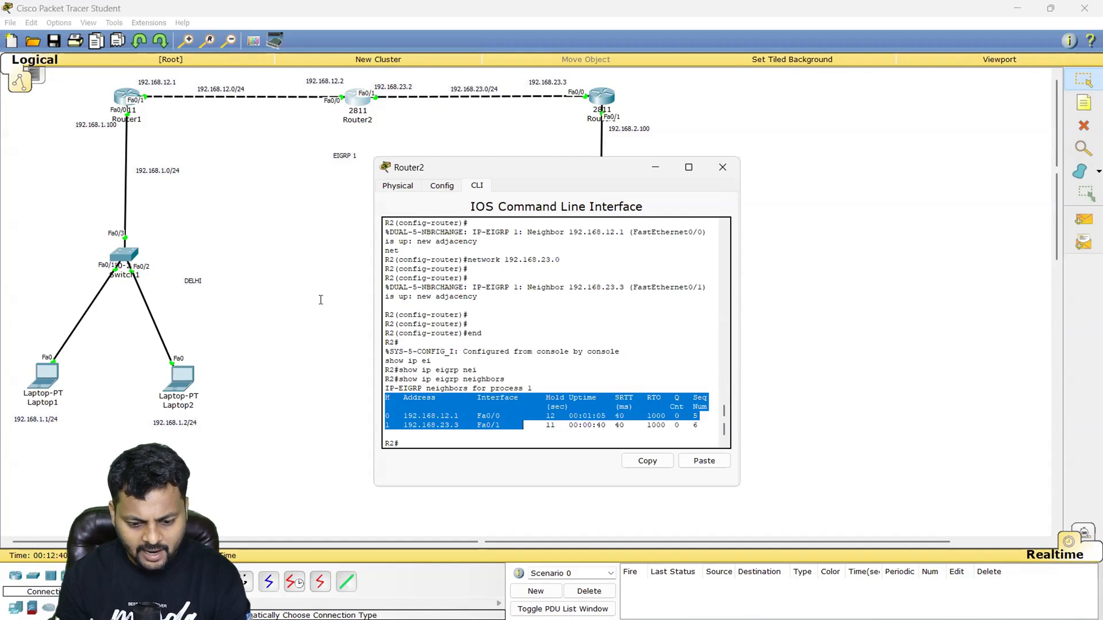
- Close Router2's window, open Laptop1's Command Prompt and move its window clear of the network topology
click(723, 167)
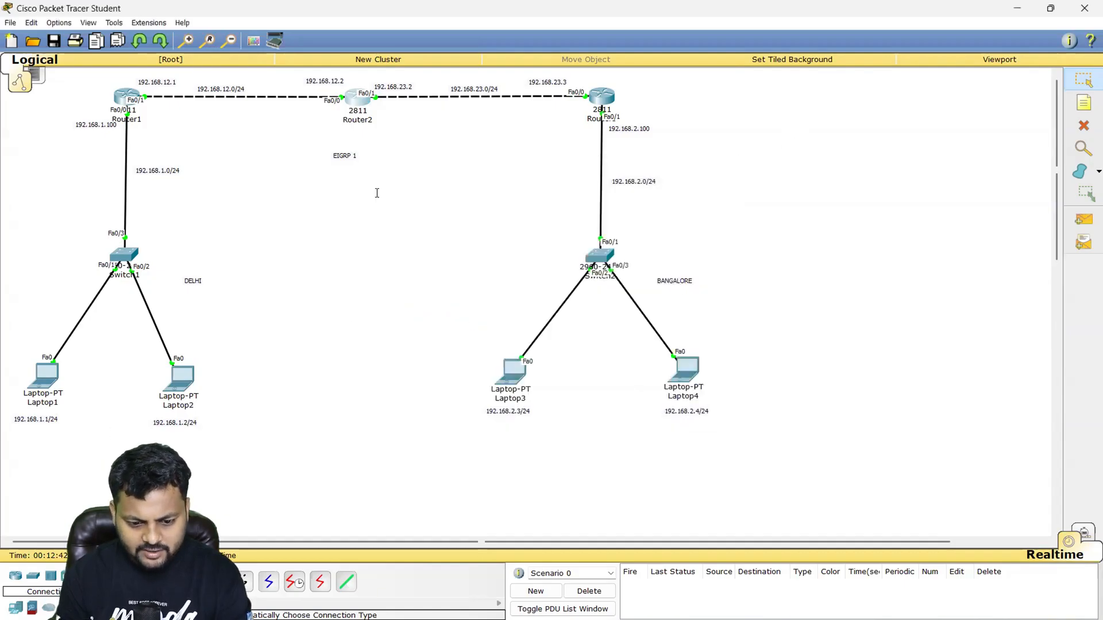
click(42, 379)
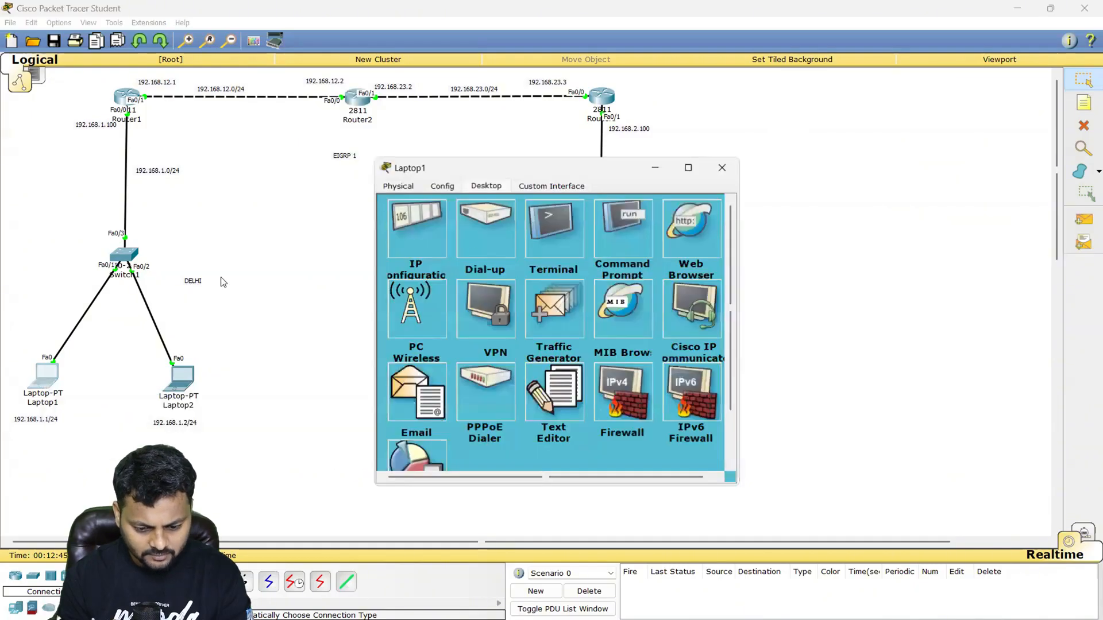
click(633, 230)
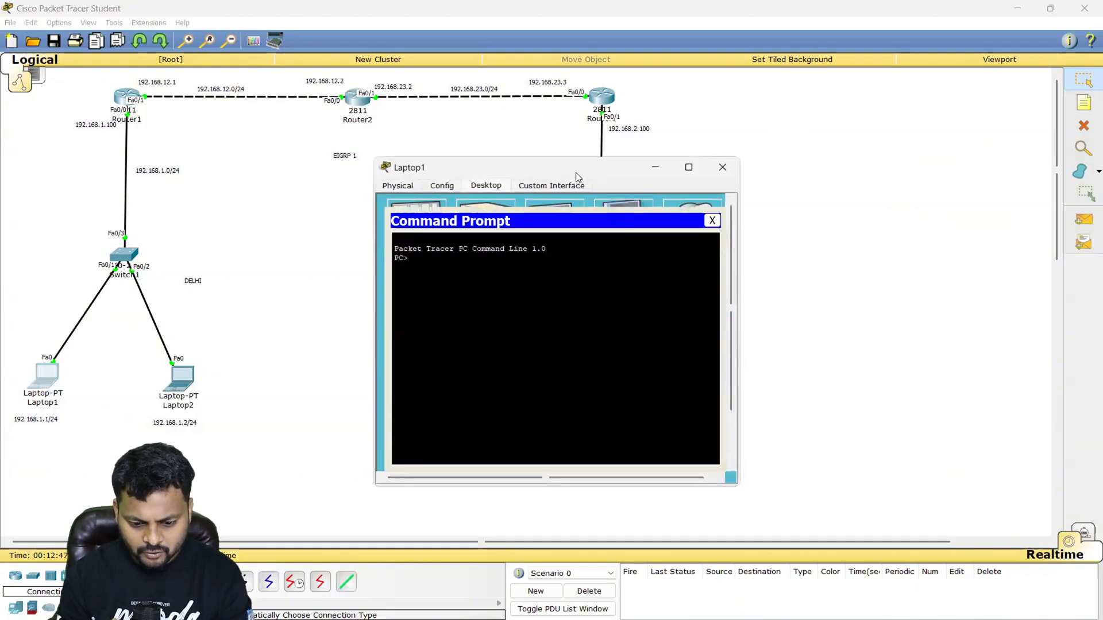
drag(575, 173, 928, 113)
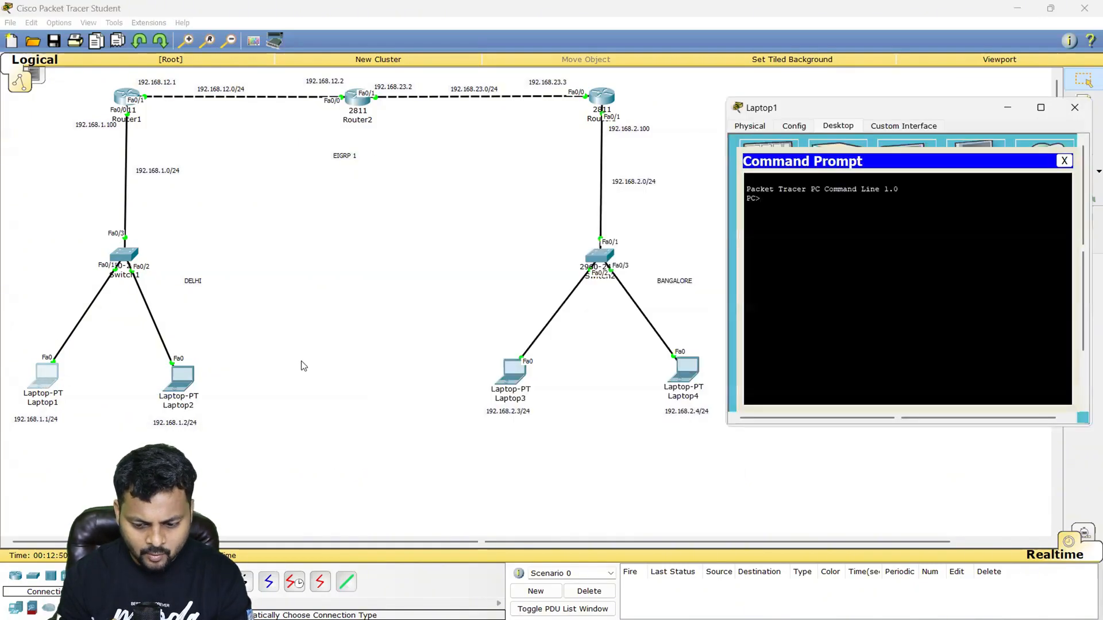
- Ping Laptop2 at 192.168.1.2 from Laptop1's Command Prompt
key(Return)
key(Return)
key(Return)
key(Return)
text(ping)
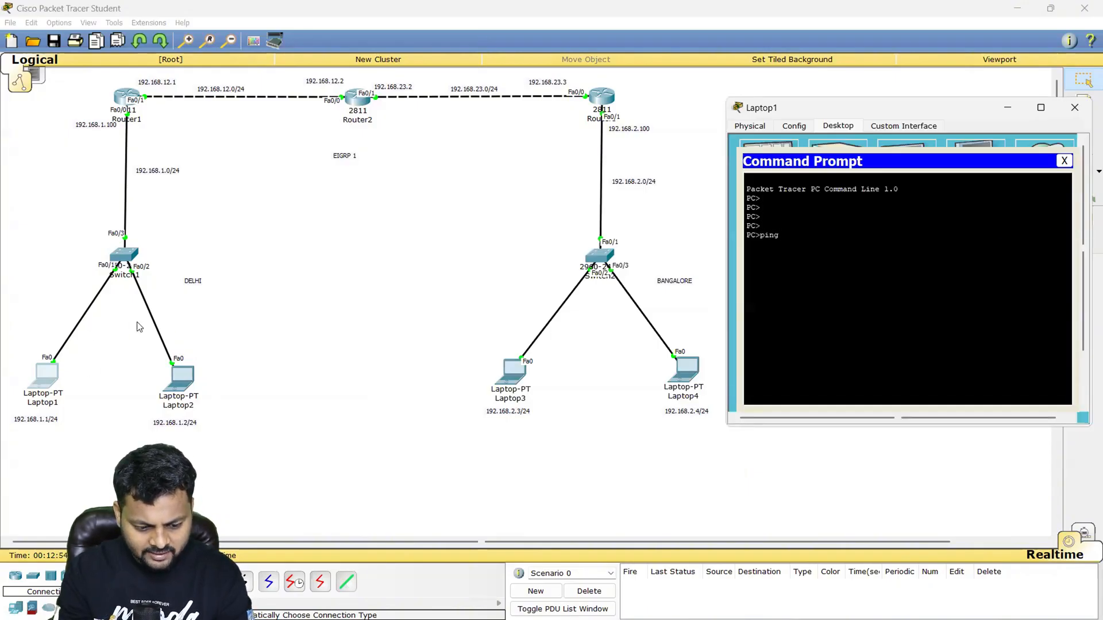
text( 19)
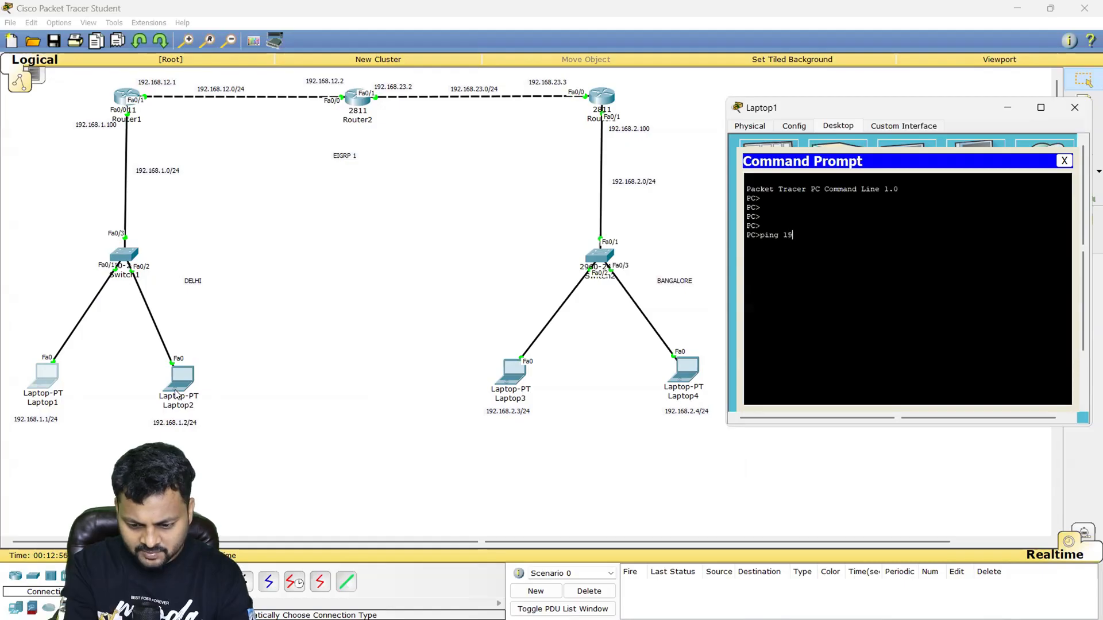
text(2.168.1.2)
key(Return)
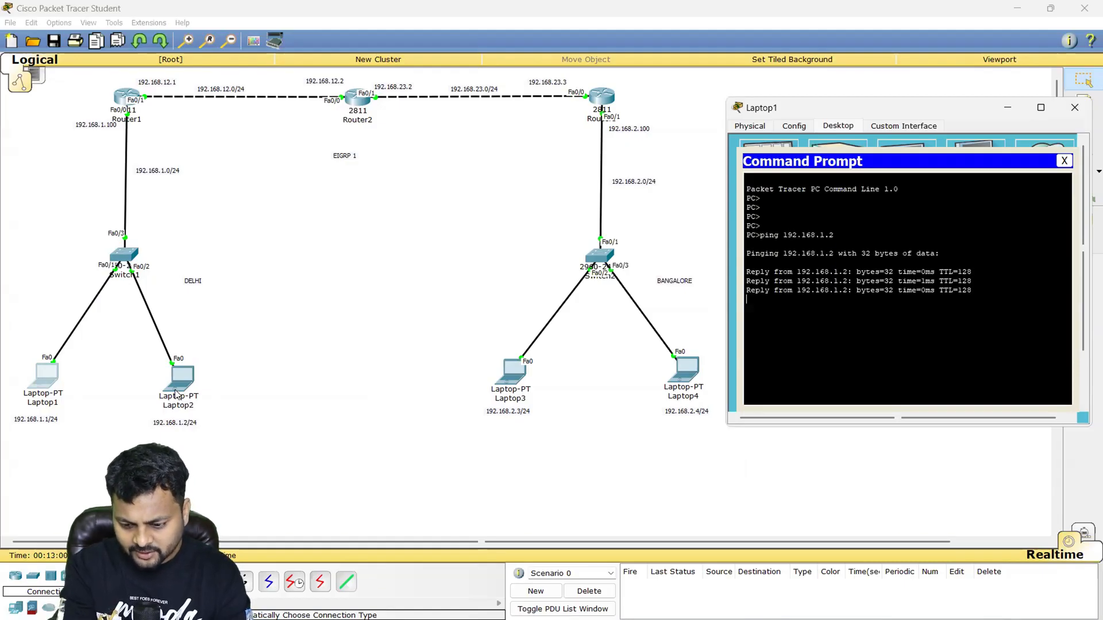
- Ping the Delhi gateway 192.168.1.100 from Laptop1 and highlight the ping output
text(ping 192.1)
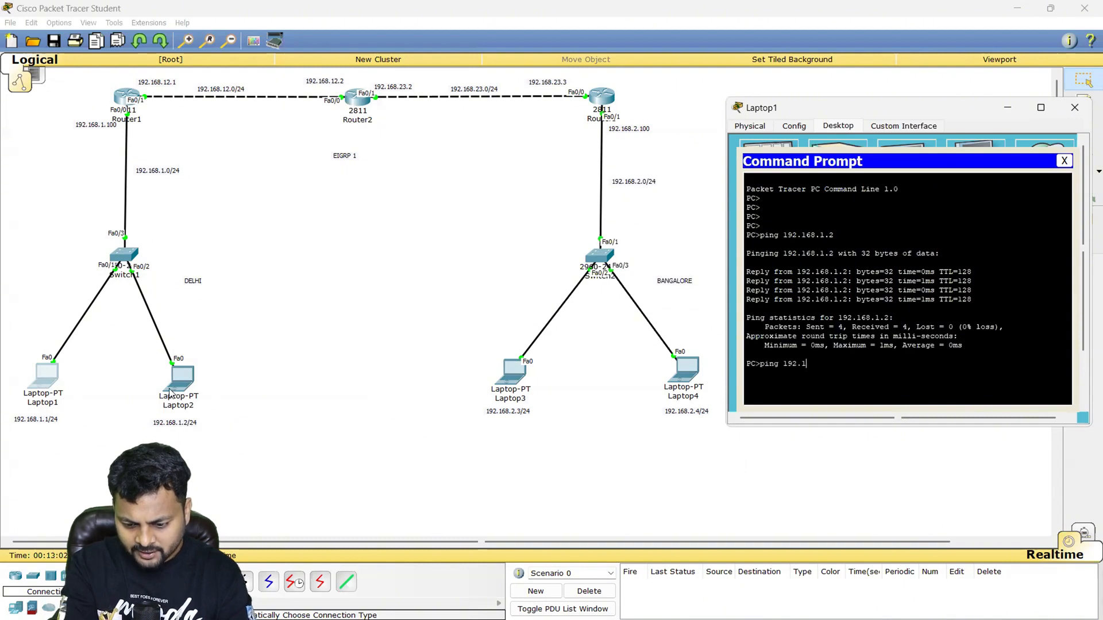
text(68.1.100)
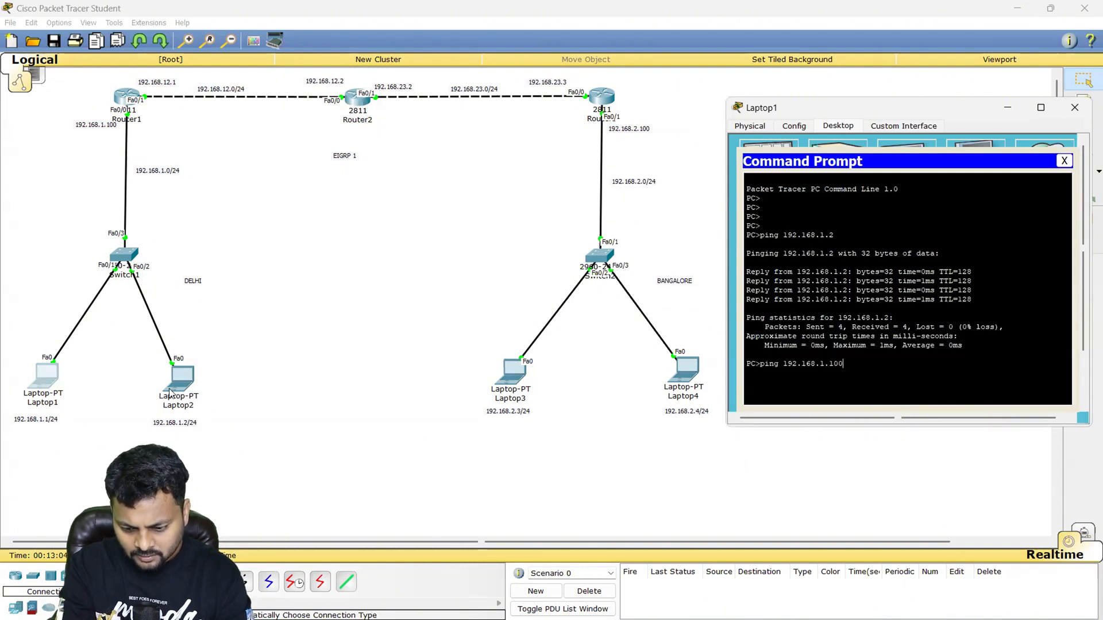
key(Return)
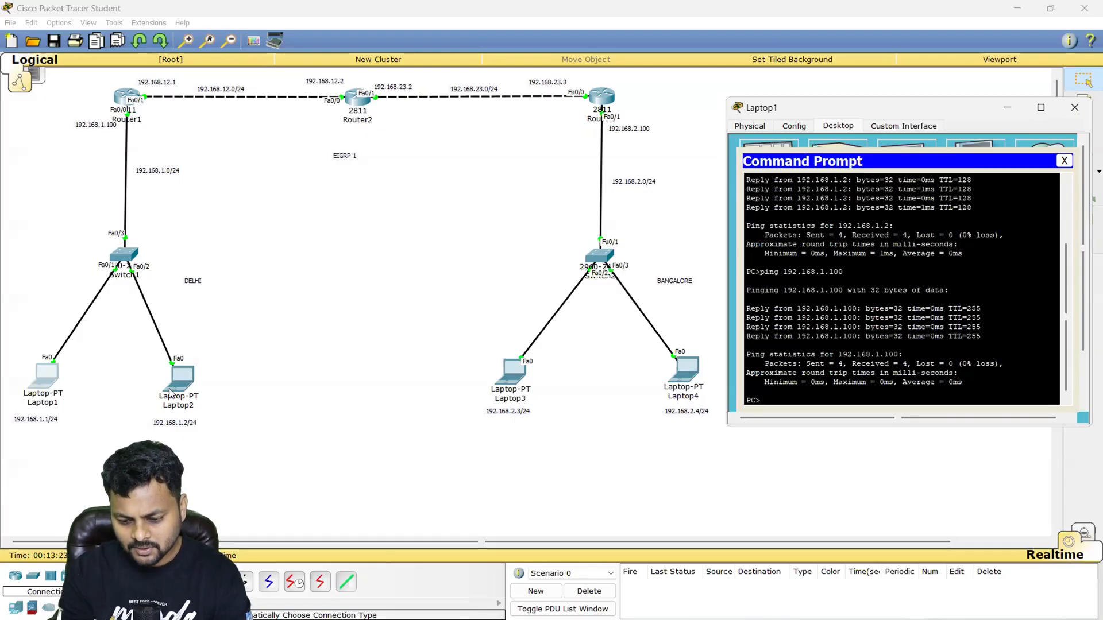
key(Return)
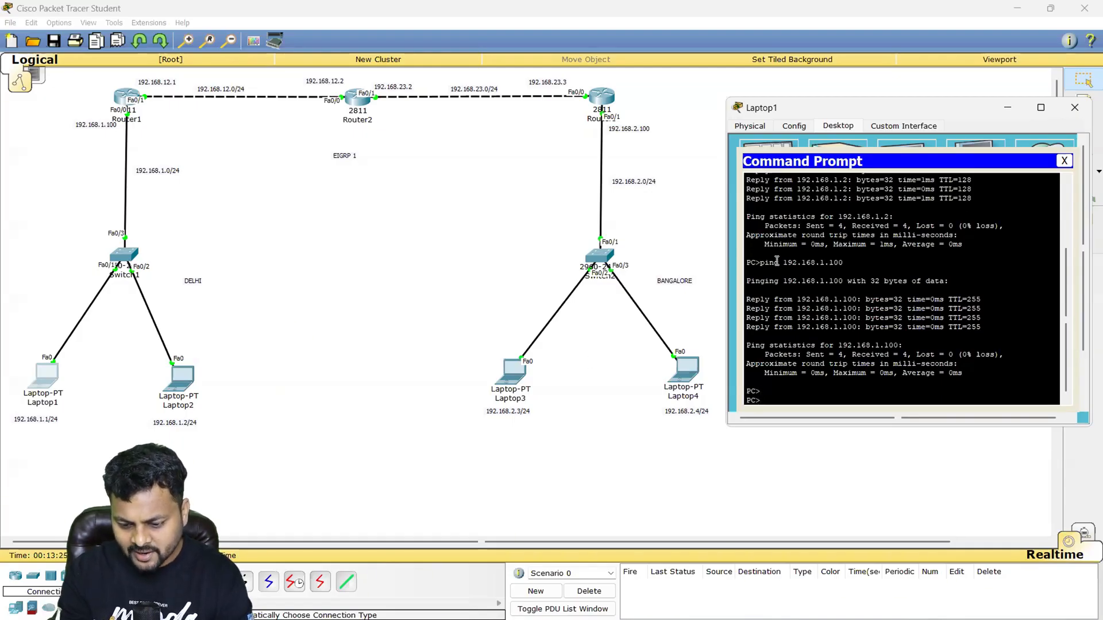
drag(776, 262, 987, 347)
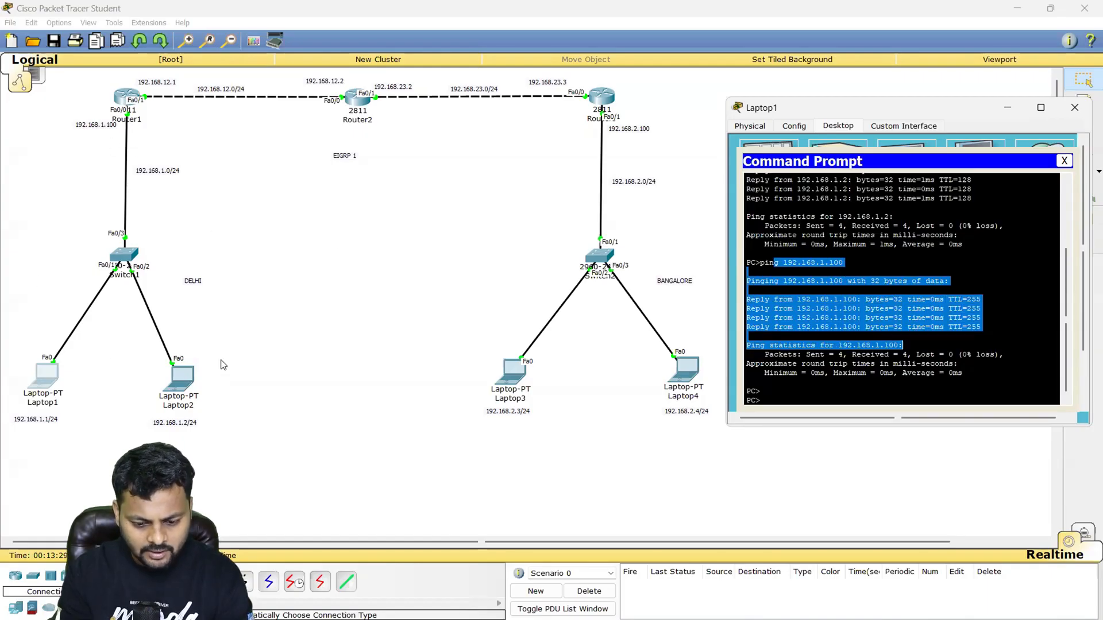
- Ping Laptop3 in Bangalore at 192.168.2.3 from Laptop1, then repeat the same ping once more
key(Return)
key(Return)
text(ppin)
key(BackSpace)
key(BackSpace)
key(BackSpace)
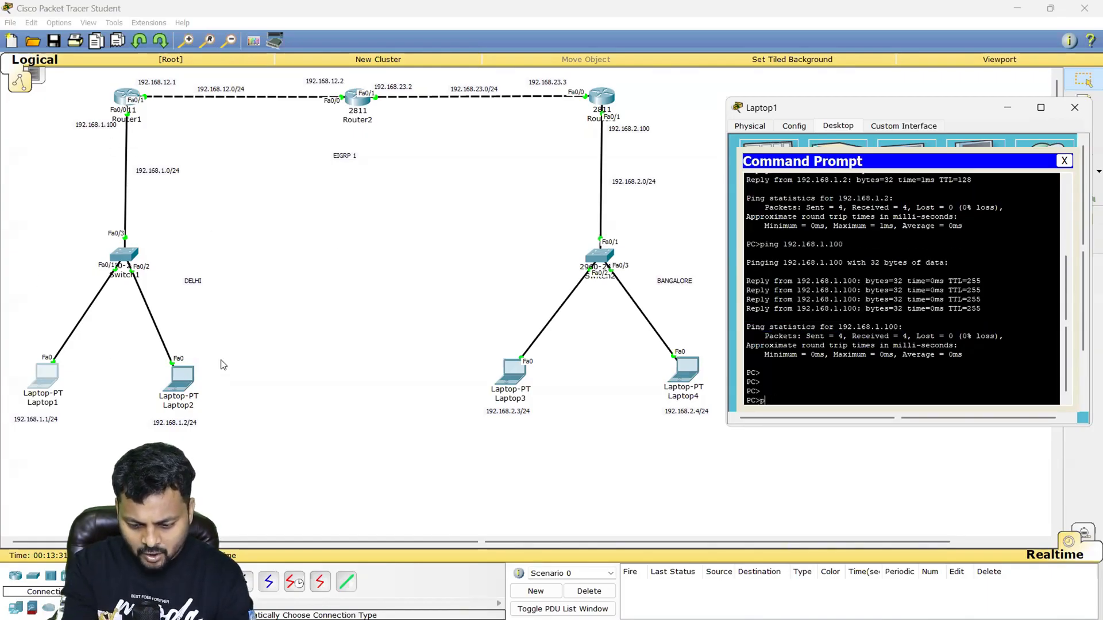
text(ing 192.168)
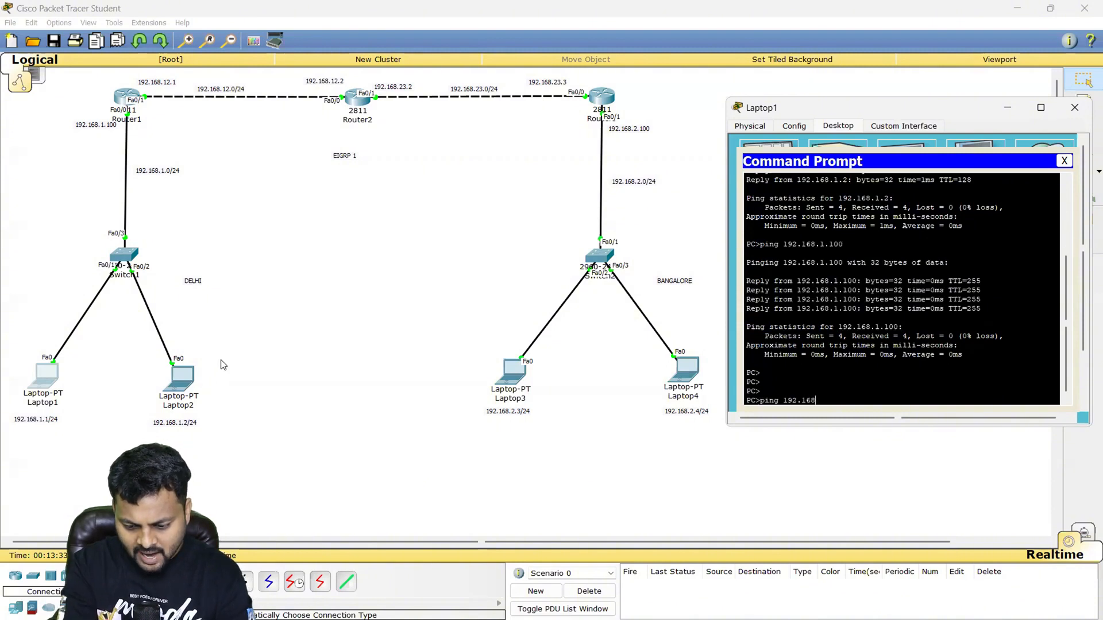
text(.)
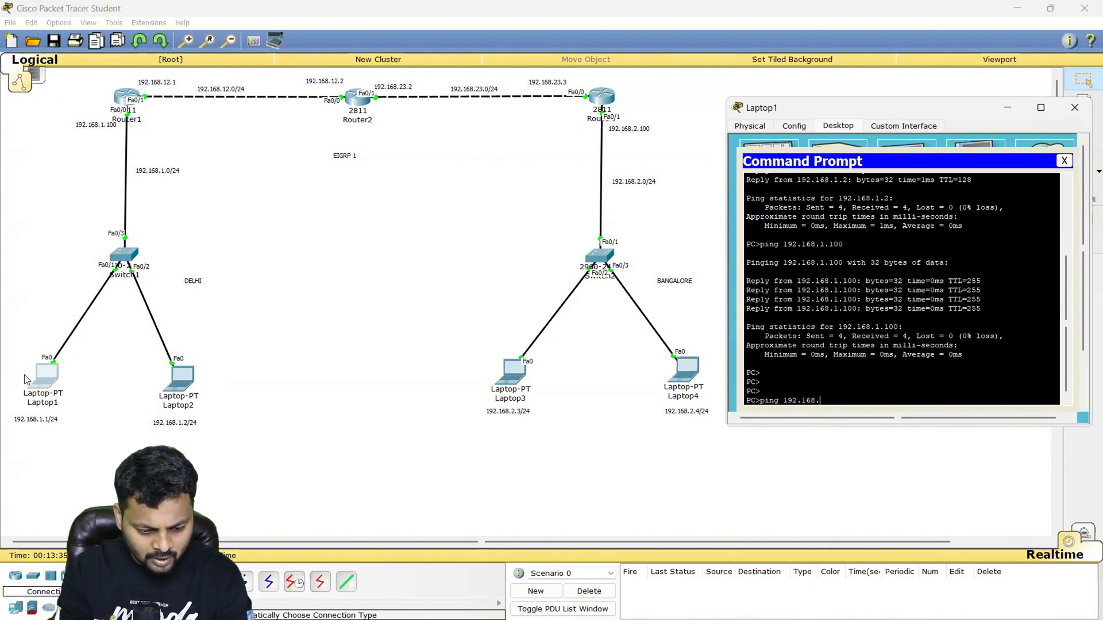
text(2)
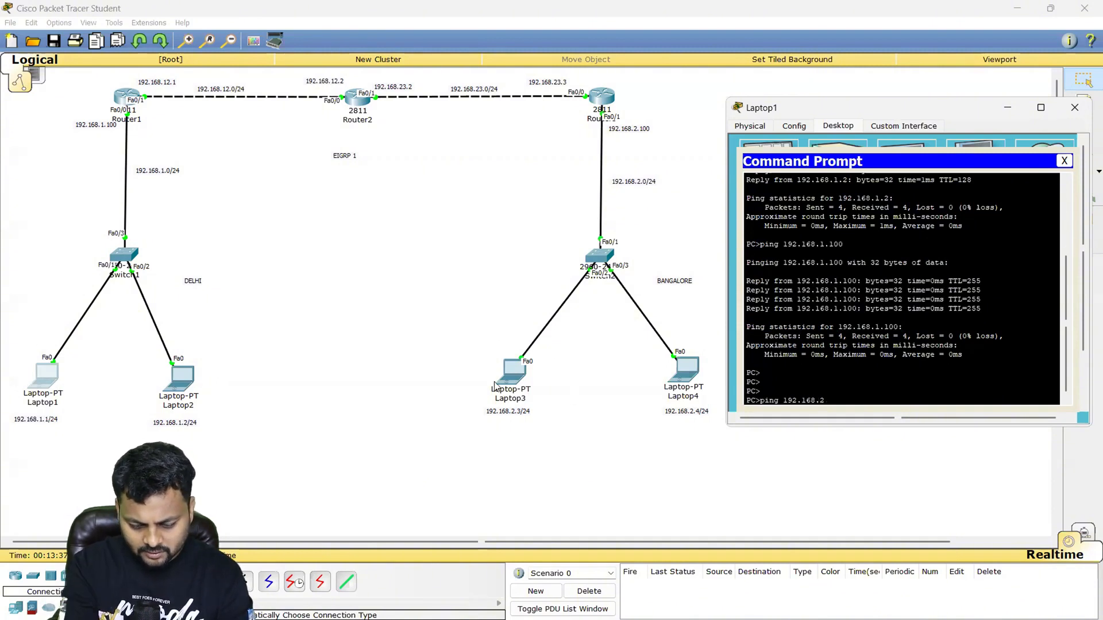
text(.3)
key(Return)
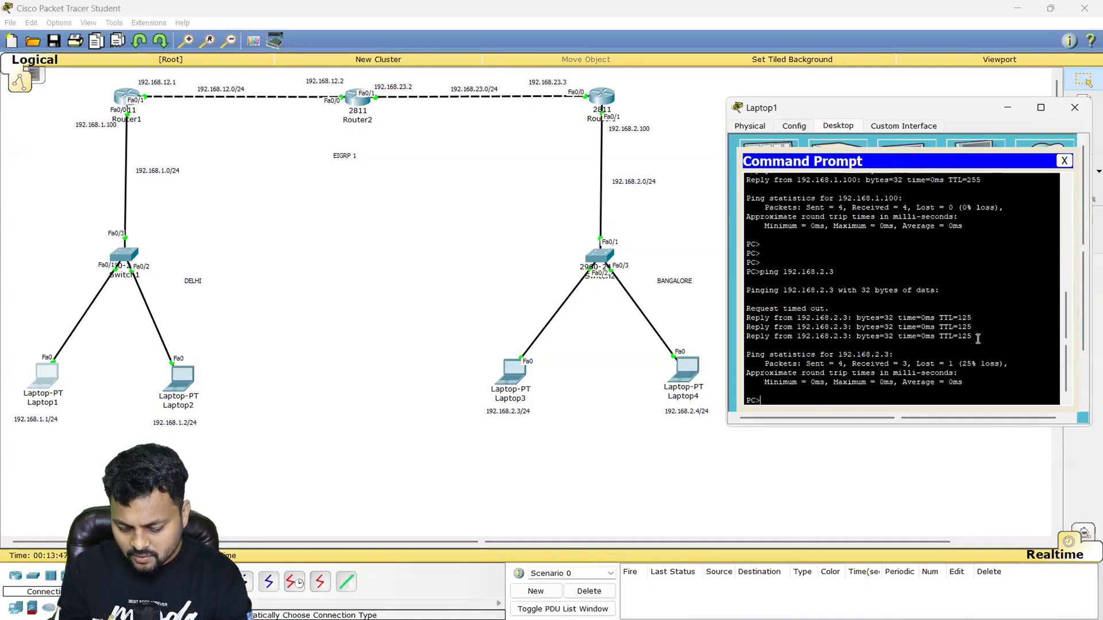
key(Up)
key(Return)
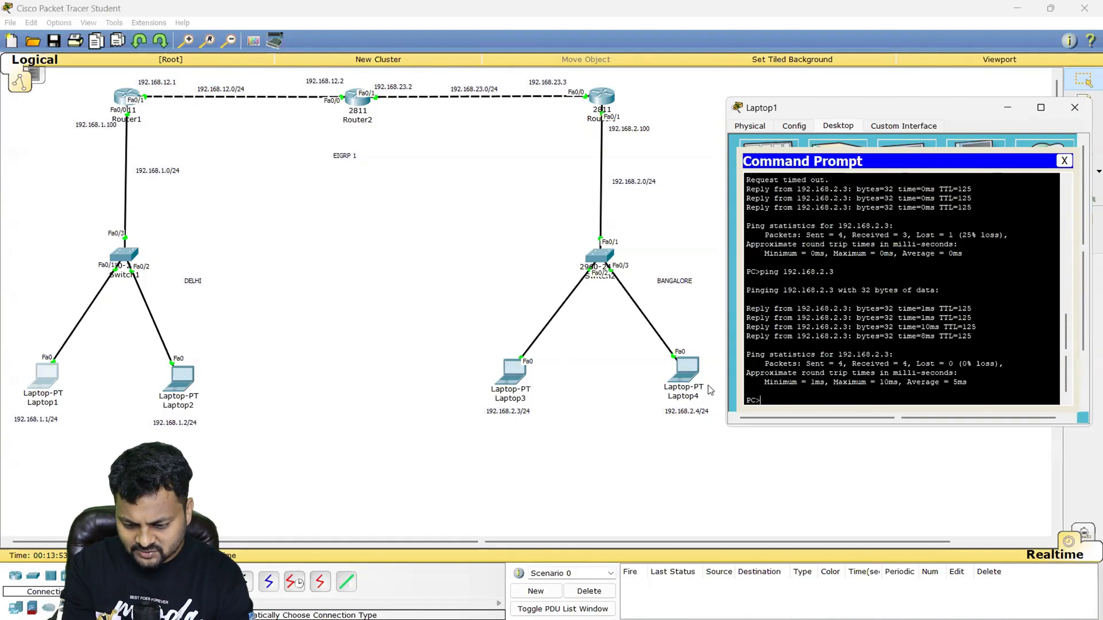
- Ping Laptop4 in Bangalore at 192.168.2.4 from Laptop1's Command Prompt, then close Laptop1's window
key(Up)
key(BackSpace)
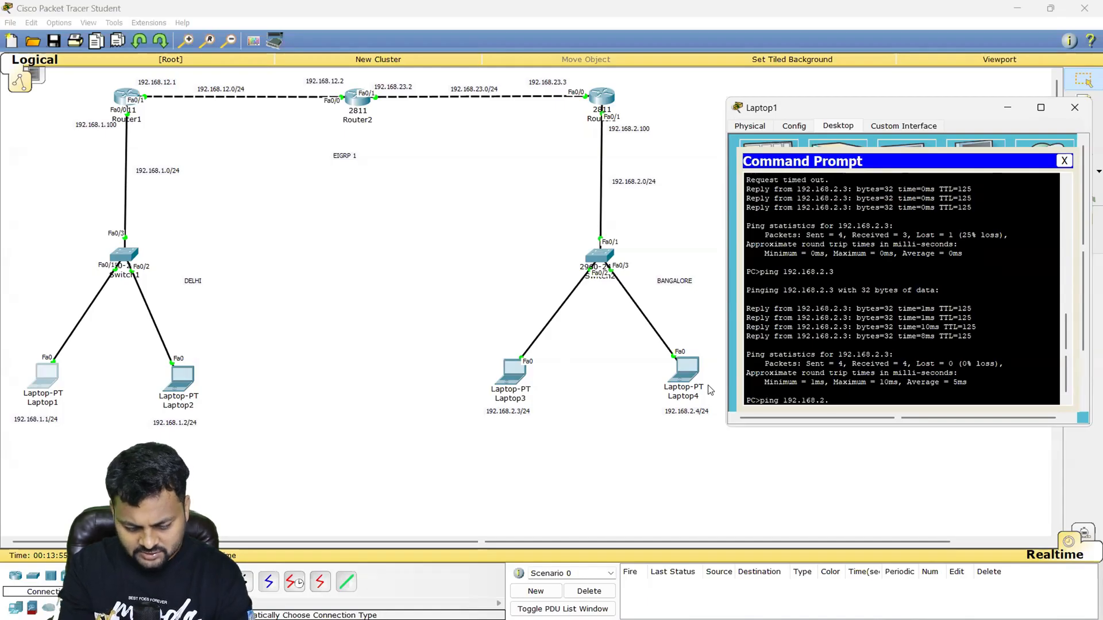
text(4)
key(Return)
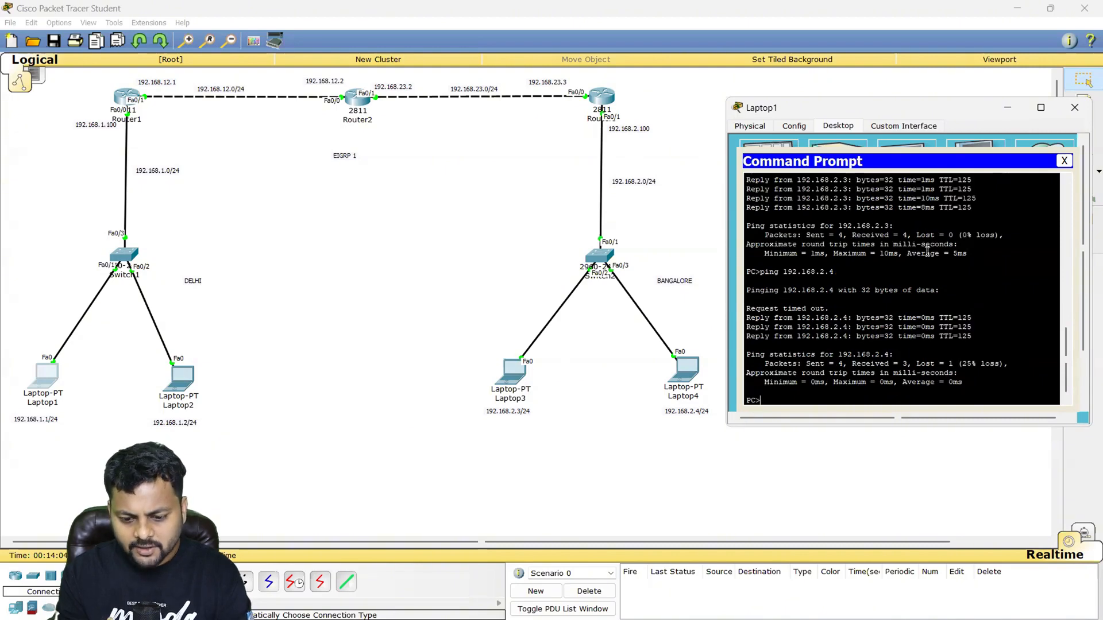
click(1074, 108)
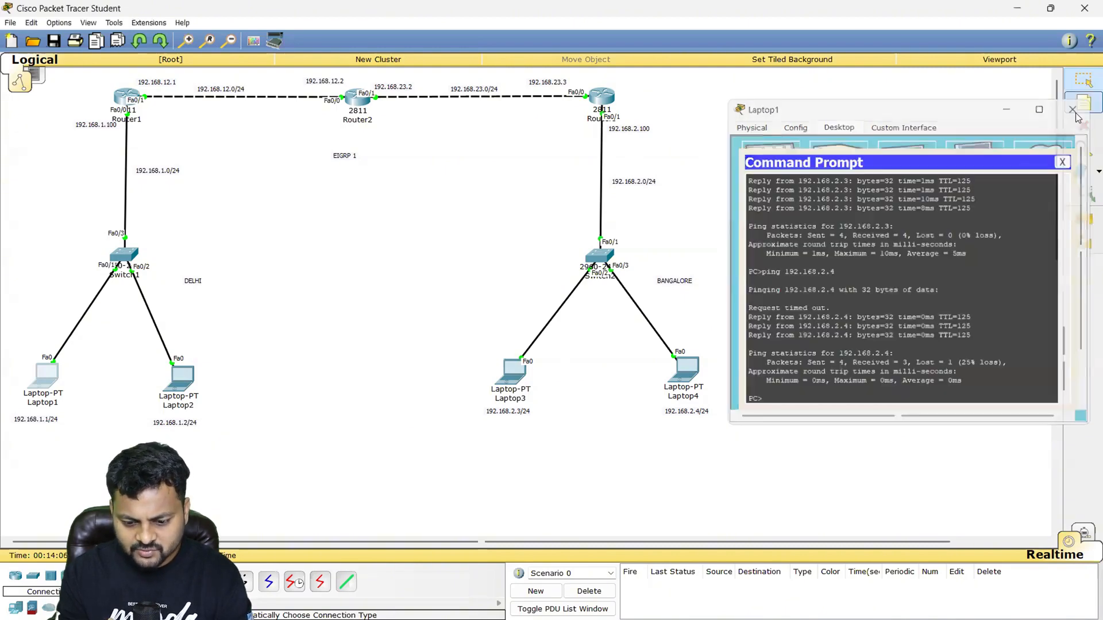
- Open Router1's command line and leave configuration mode for privileged EXEC mode with end
click(122, 97)
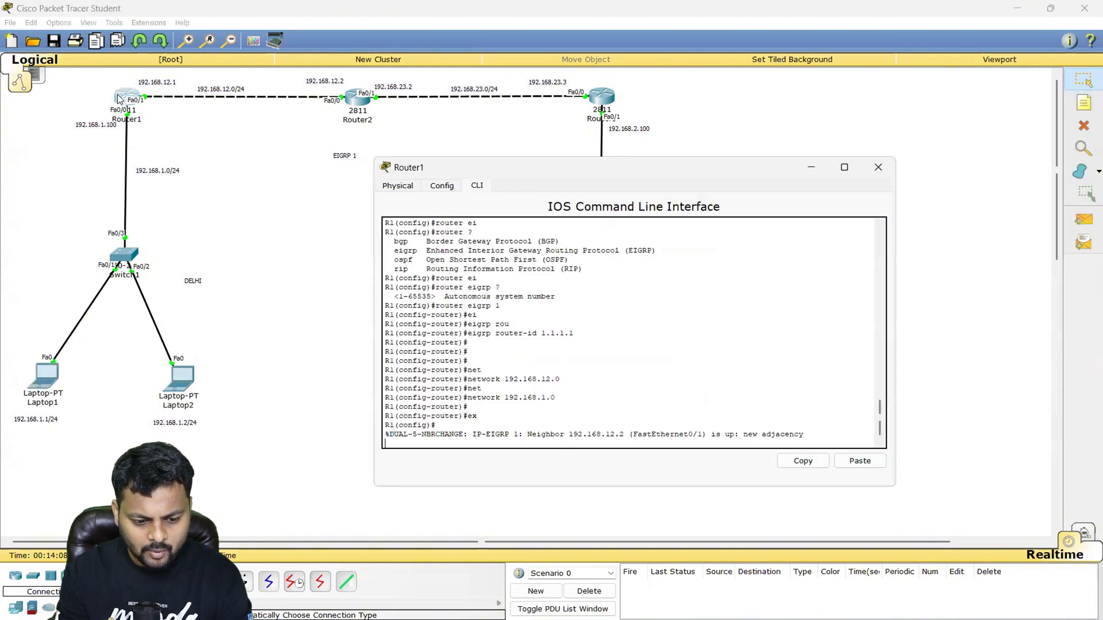
key(Return)
key(Return)
text(end)
key(Return)
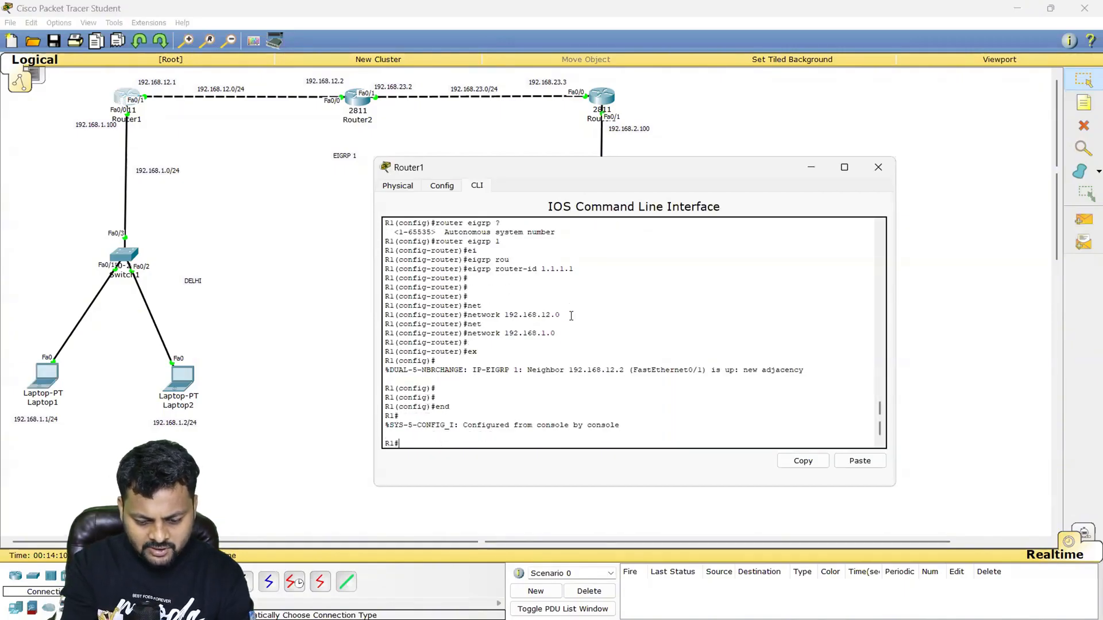
- Display Router1's routing table with show ip route and highlight the EIGRP route to 192.168.2.0/24
key(Return)
text(show ip o rou)
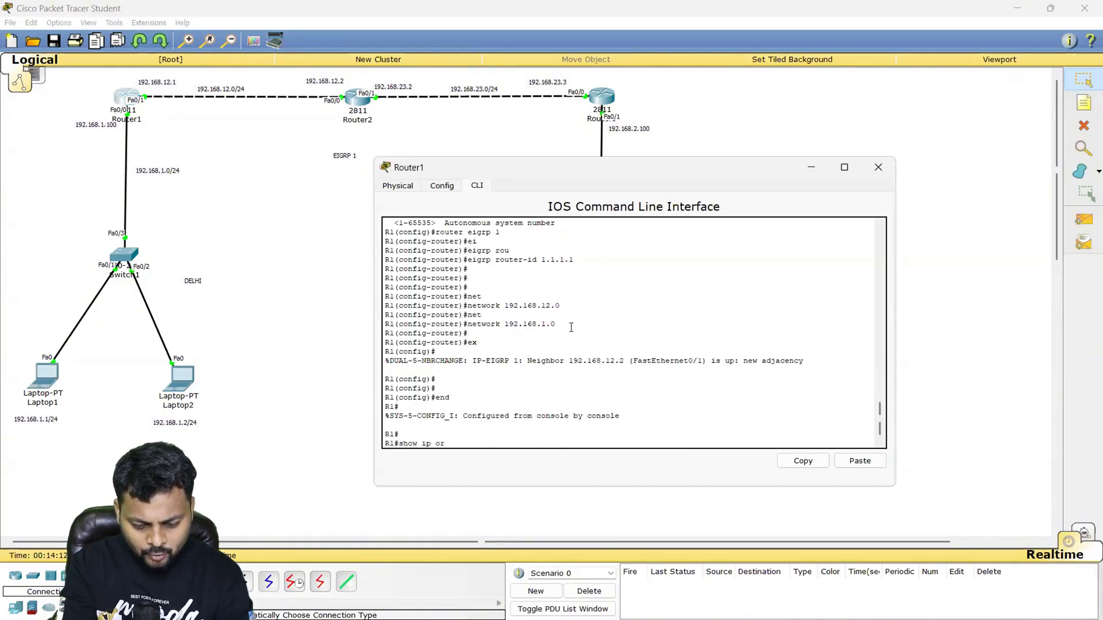
key(Tab)
key(Return)
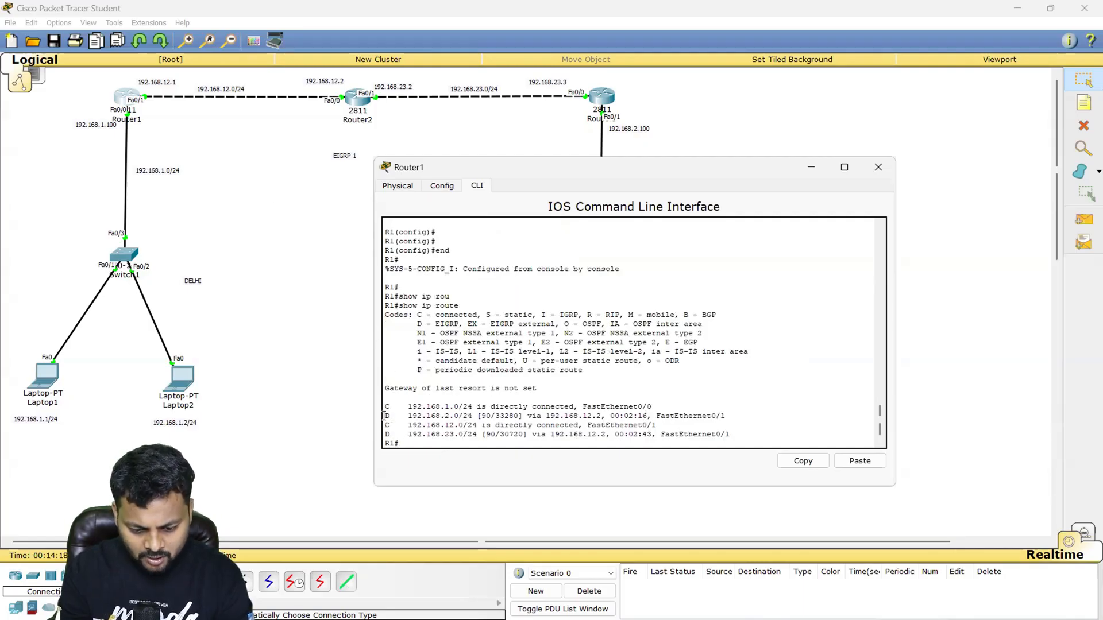
drag(383, 416, 736, 414)
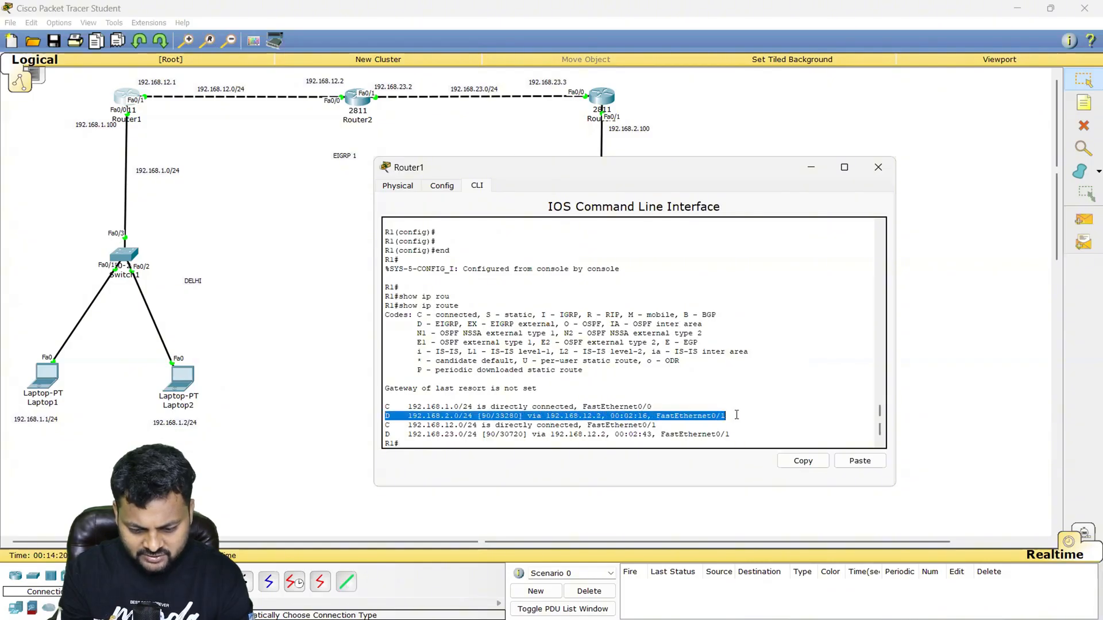
key(Return)
key(Return)
key(Return)
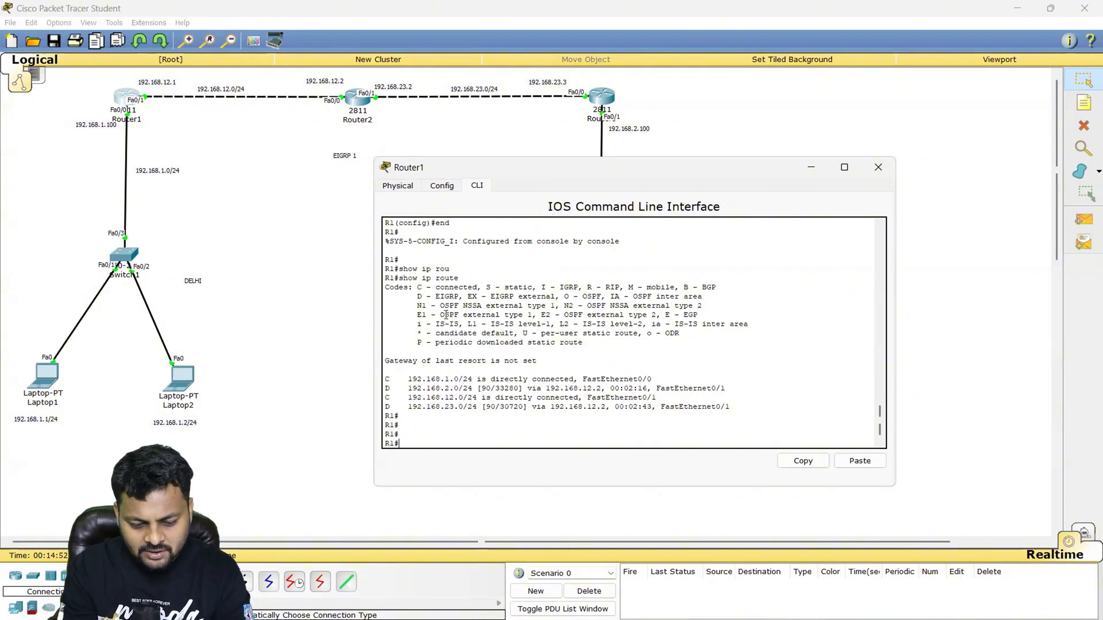
- Highlight the show ip route command, the connected 192.168.1.0/24 entry and the EIGRP 192.168.2.0/24 entry in Router1's output
drag(400, 278, 466, 279)
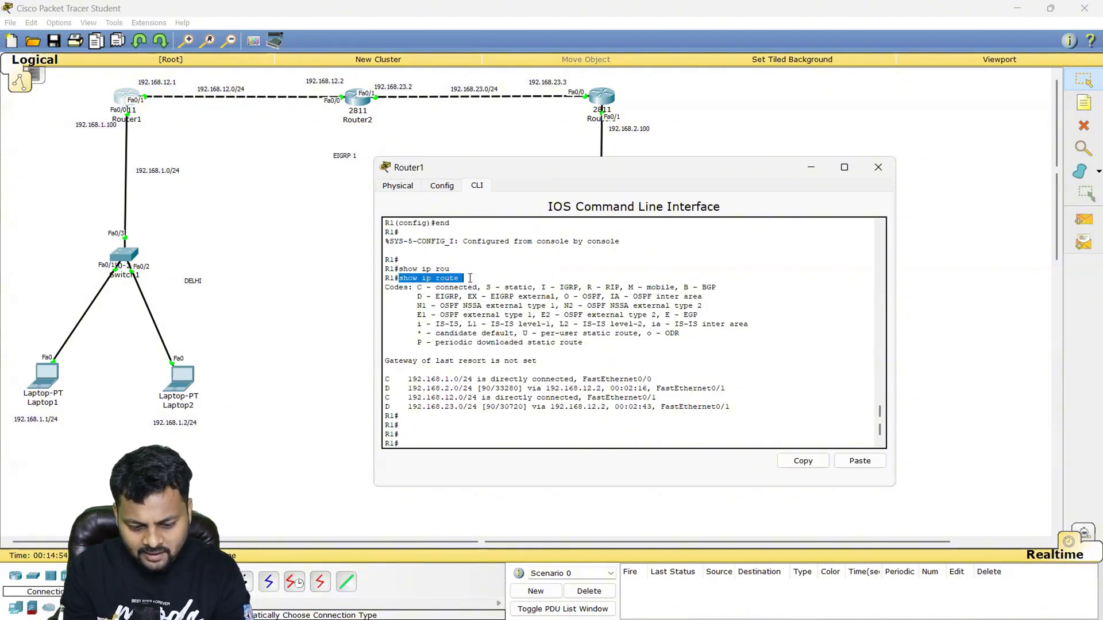
drag(387, 378, 469, 379)
drag(386, 389, 481, 389)
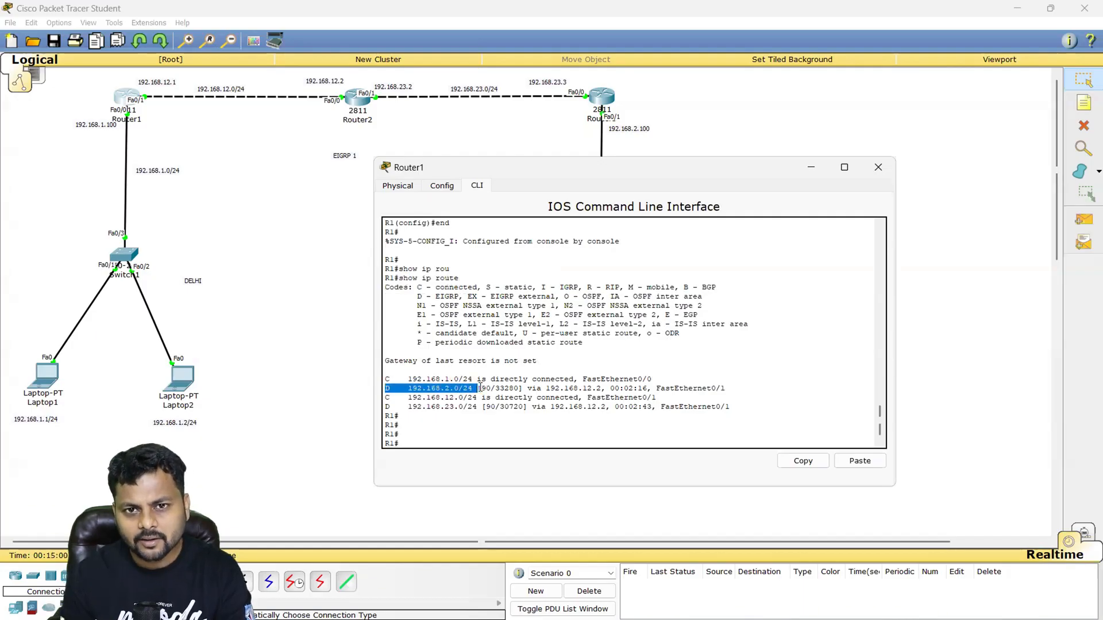
- List only Router1's EIGRP routes with show ip route eigrp, then highlight the output and the command
text(sh)
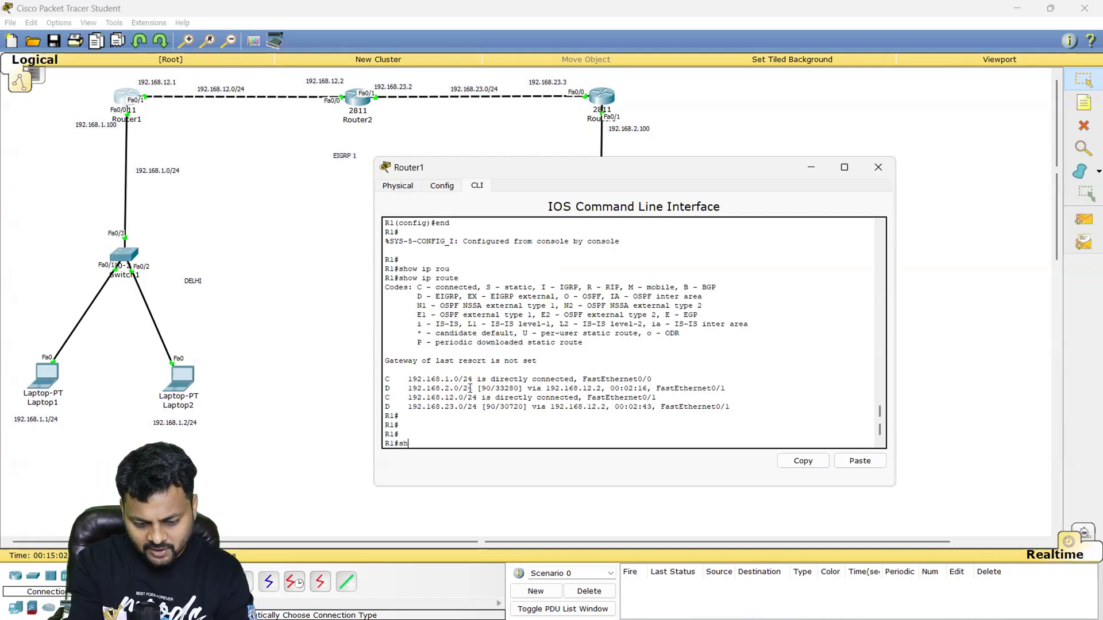
text(ow ip route)
key(Tab)
text(ei)
key(Tab)
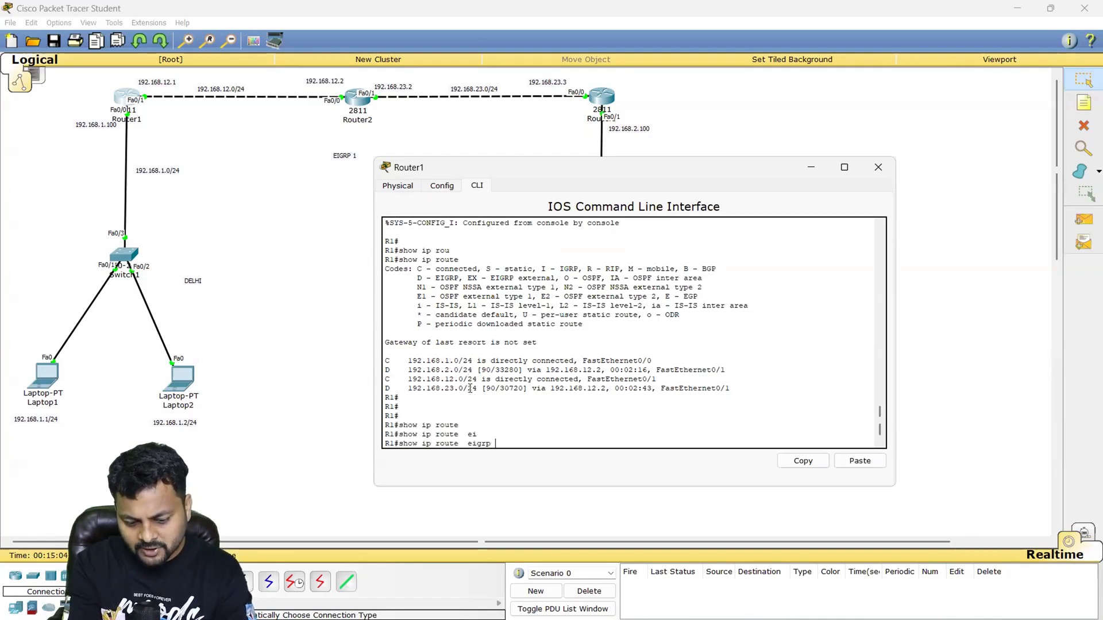
key(Return)
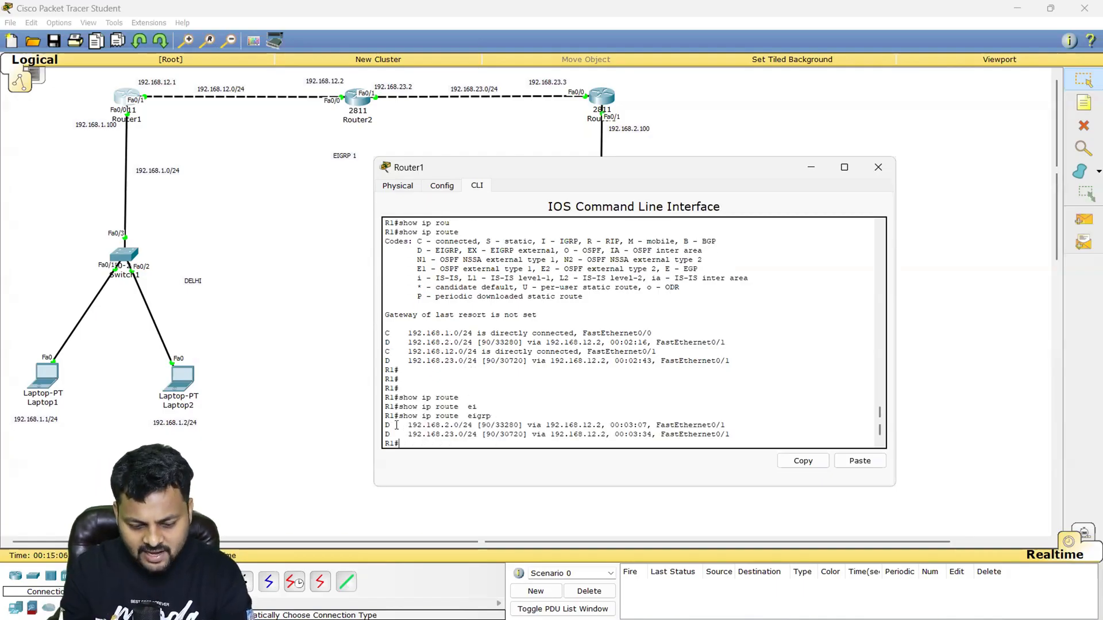
drag(396, 417, 723, 440)
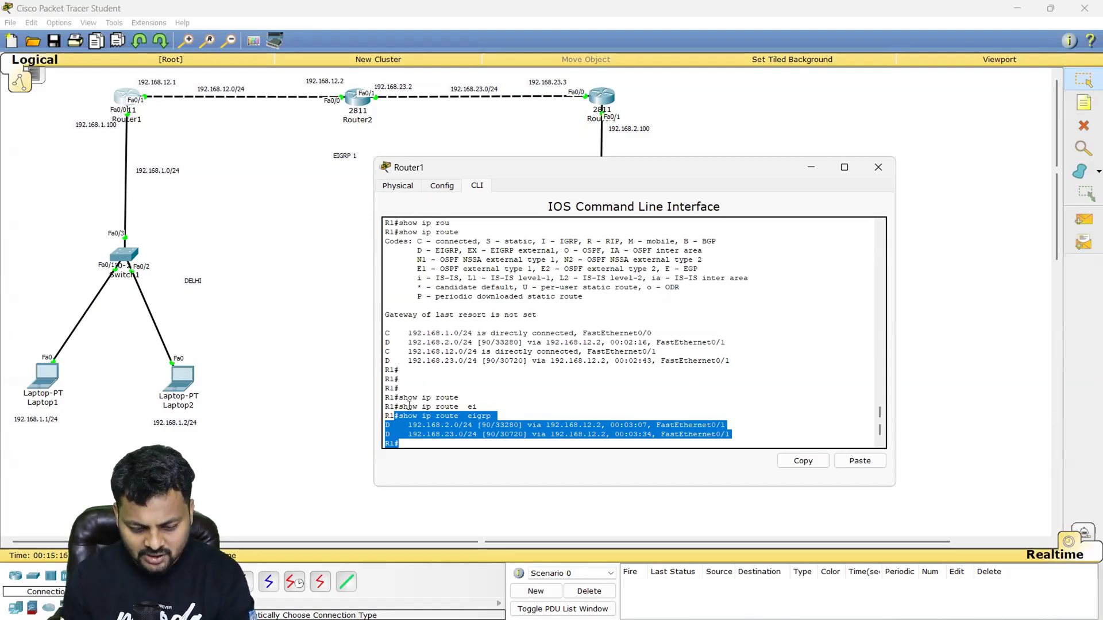
drag(400, 407, 476, 407)
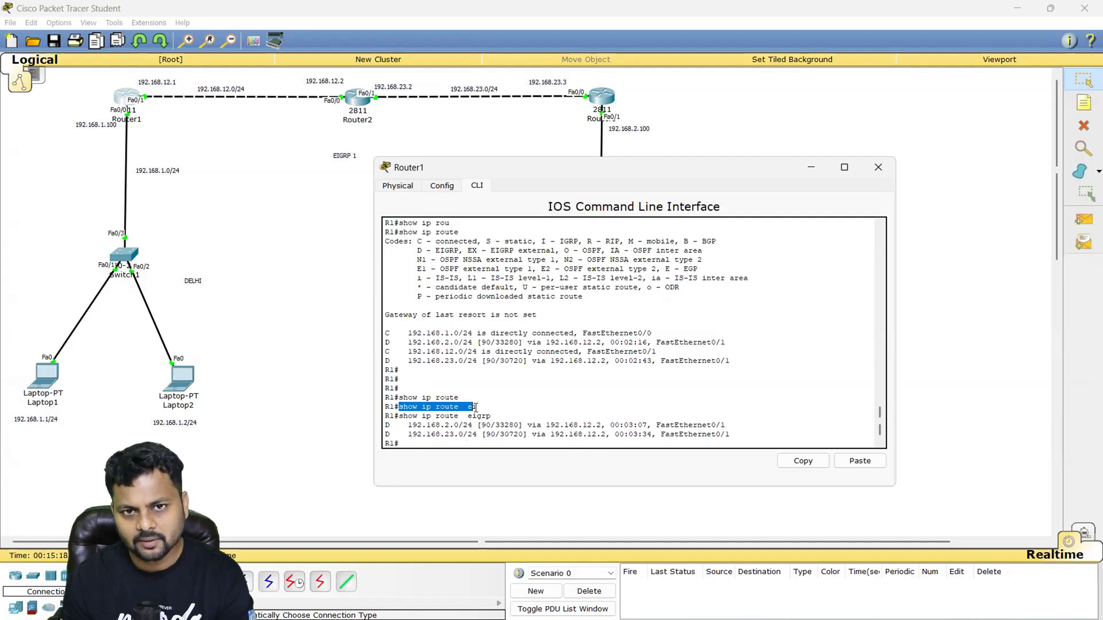